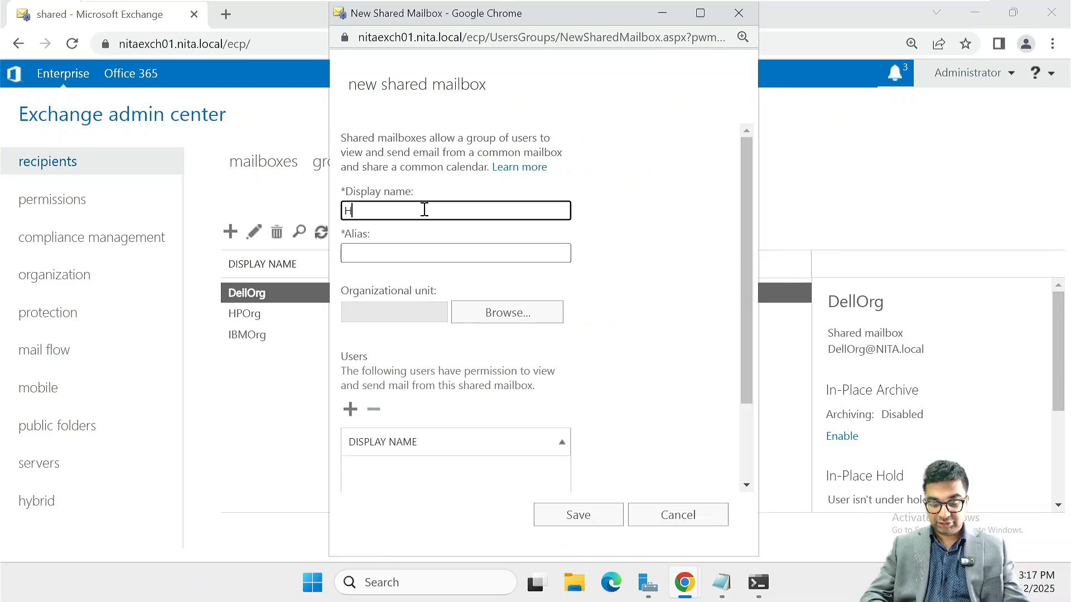
Enter HelpDesk as the shared mailbox's display name and reuse it as the alias
{"action": "type", "text": "elpDesk"}
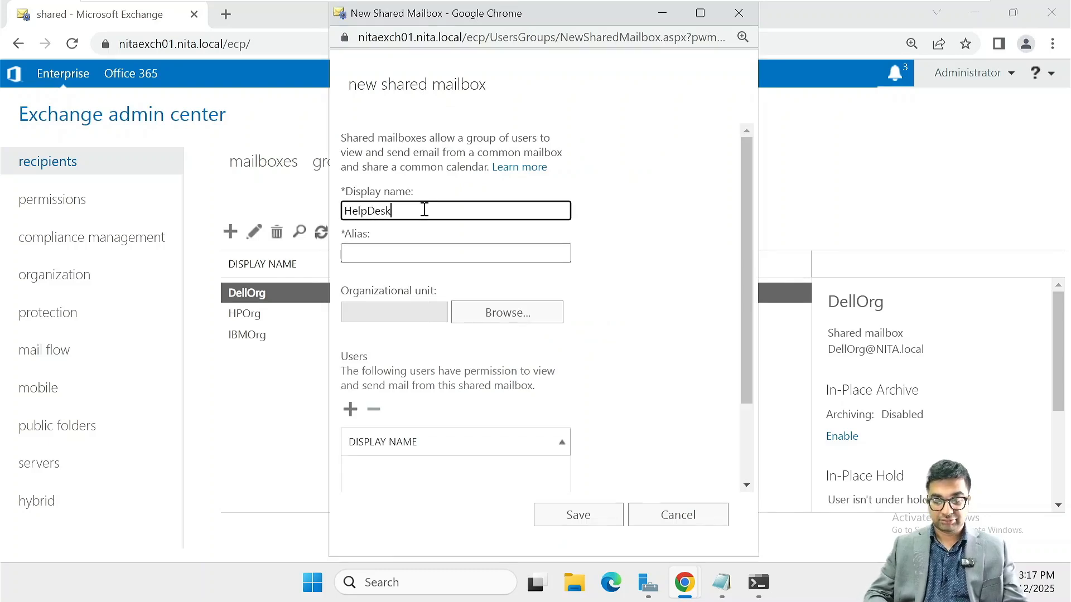
{"action": "key", "text": "shift+Left"}
{"action": "key", "text": "shift+Left"}
{"action": "key", "text": "shift+Left"}
{"action": "key", "text": "shift+Left"}
{"action": "key", "text": "shift+Left"}
{"action": "key", "text": "shift+Left"}
{"action": "key", "text": "shift+Left"}
{"action": "key", "text": "shift+Left"}
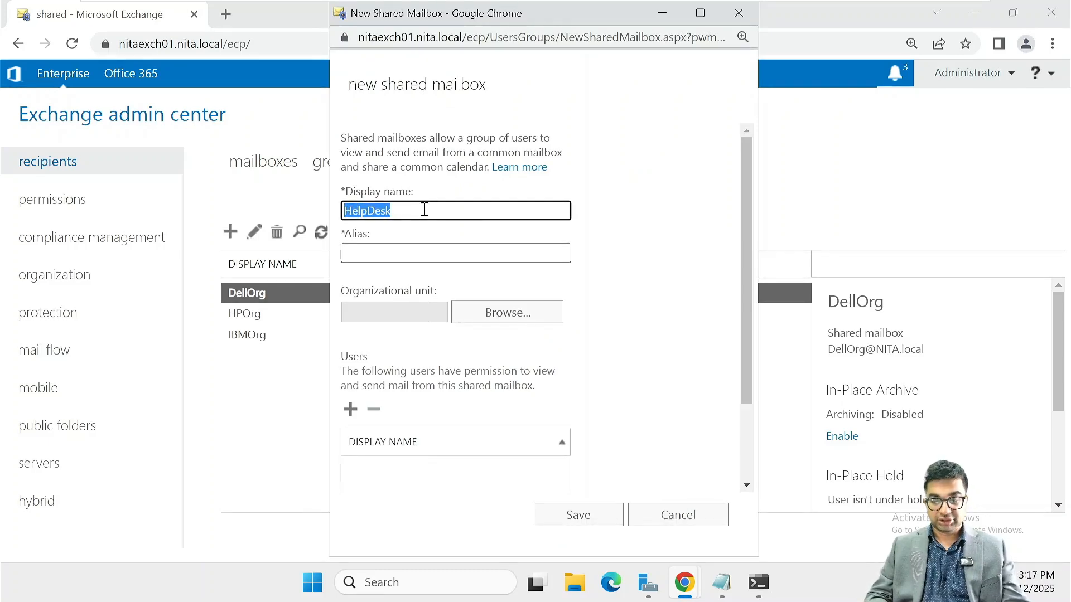
{"action": "key", "text": "ctrl+c"}
{"action": "key", "text": "Tab"}
{"action": "key", "text": "ctrl+v"}
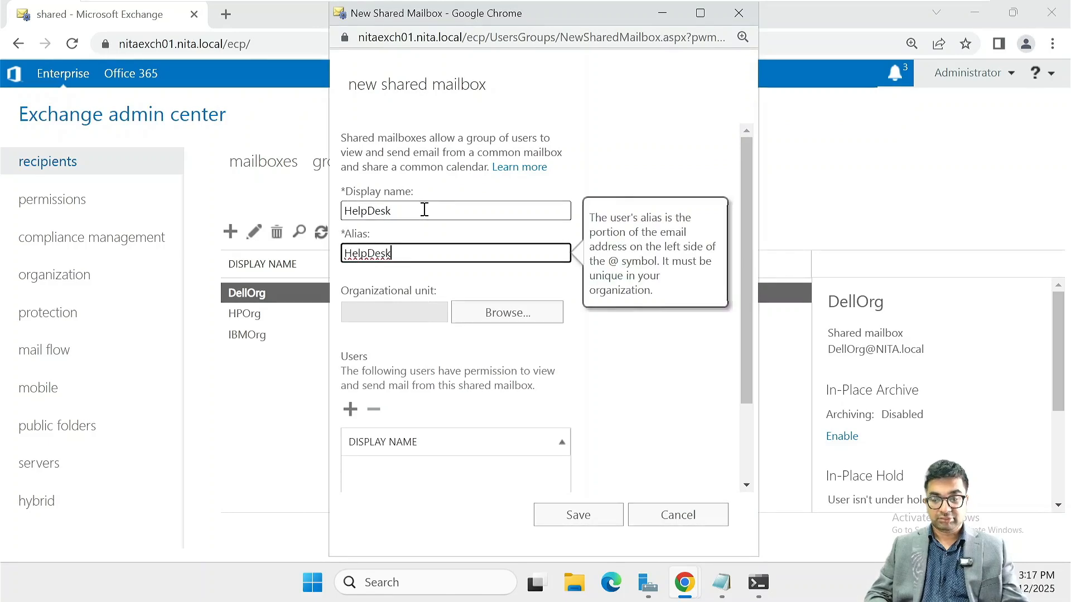
Set the organizational unit to NITA.local/Corporate/IBM
{"action": "left_click", "coordinate": [552, 321]}
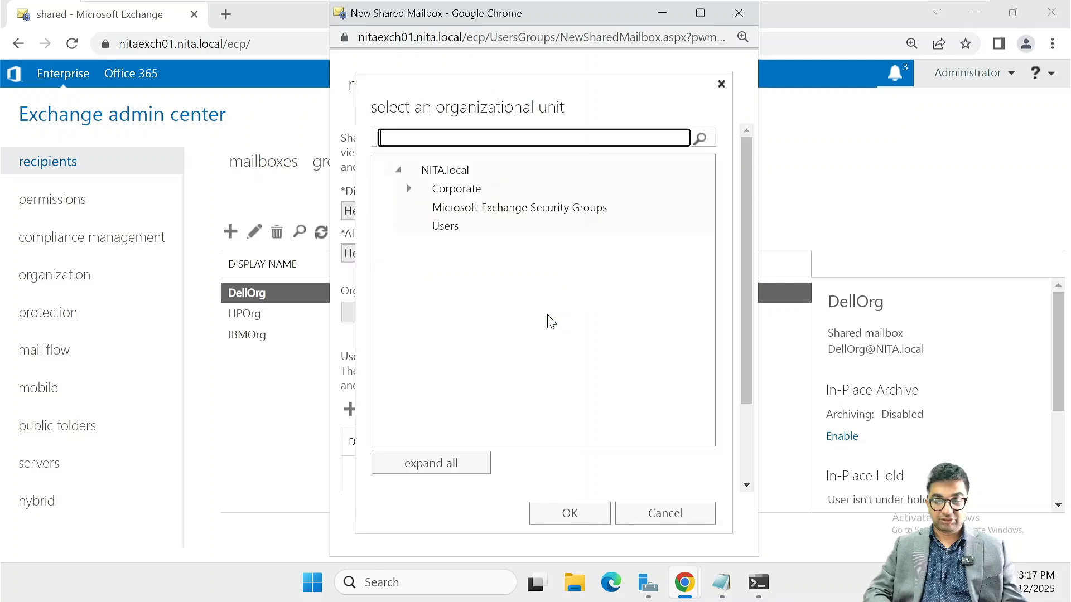
{"action": "left_click", "coordinate": [409, 189]}
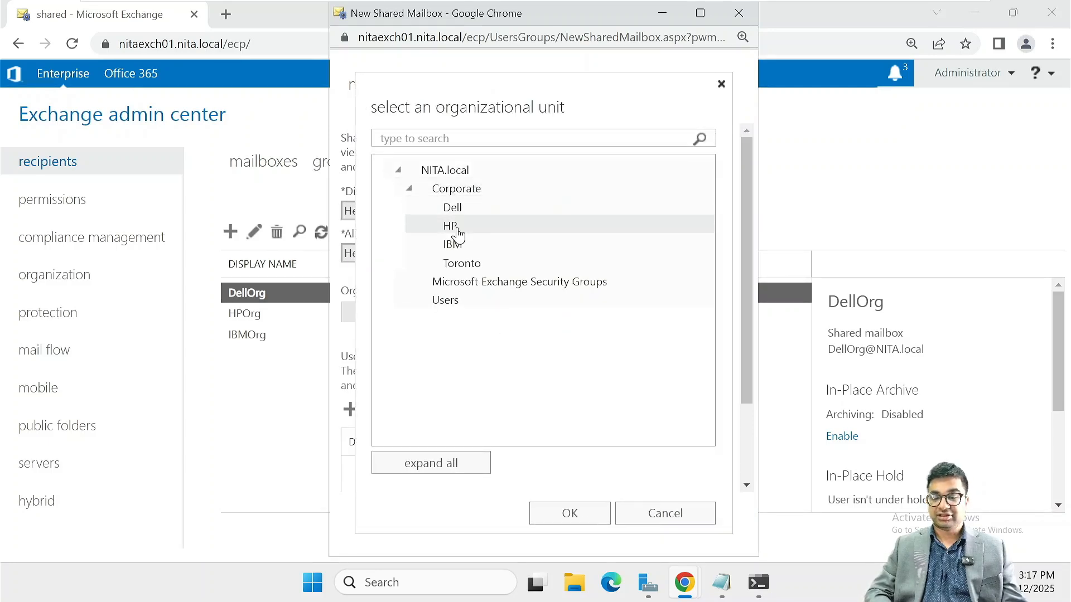
{"action": "left_click", "coordinate": [455, 244]}
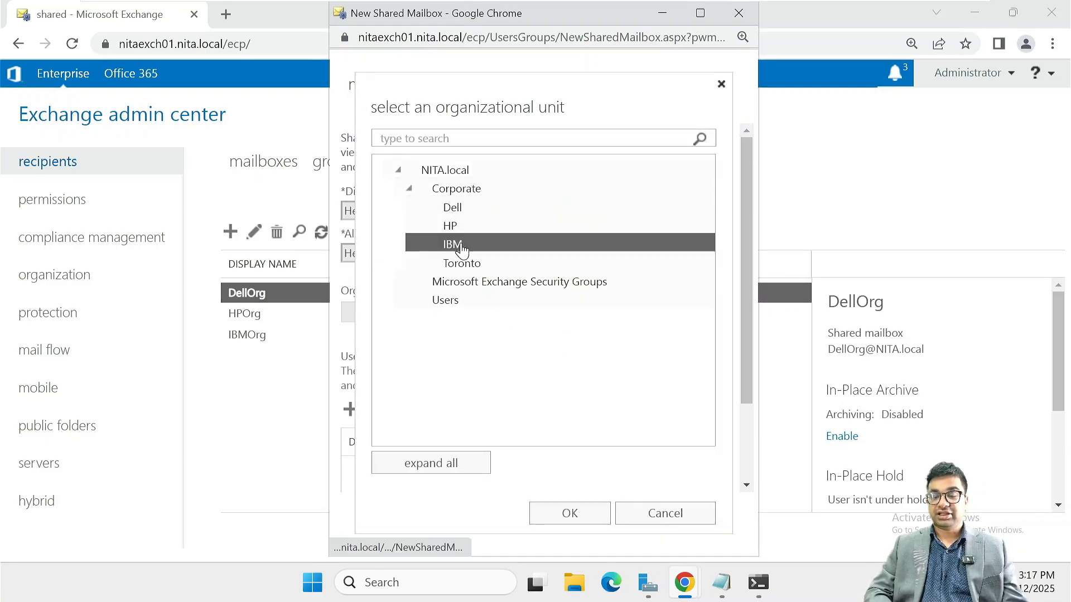
{"action": "left_click", "coordinate": [578, 517]}
{"action": "scroll", "coordinate": [496, 388], "scroll_direction": "down", "scroll_amount": 2}
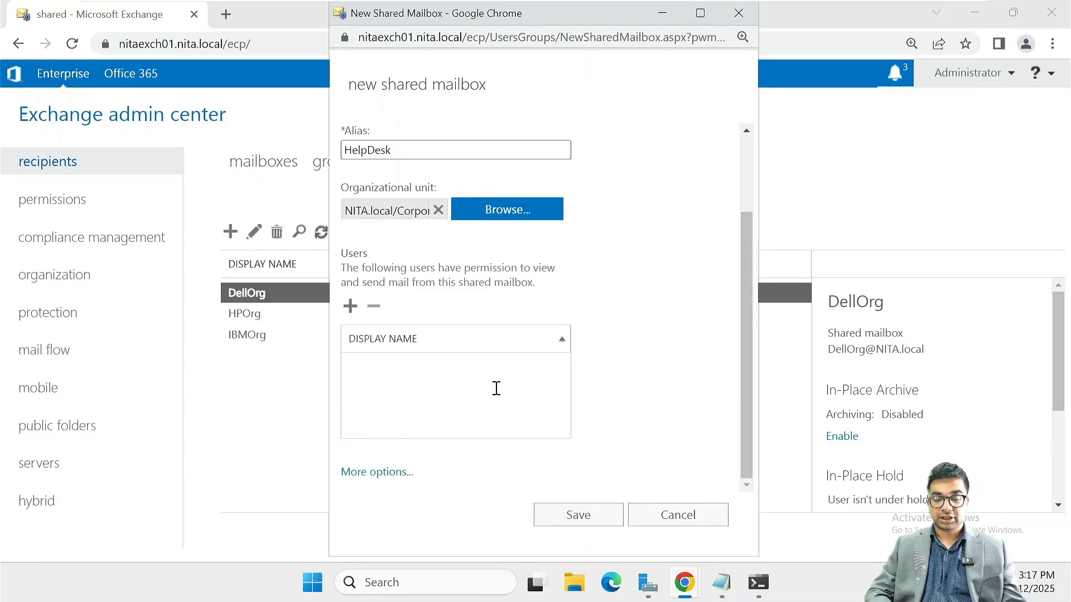
Add three users to HelpDesk's view and send permissions through the user picker
{"action": "left_click", "coordinate": [350, 306]}
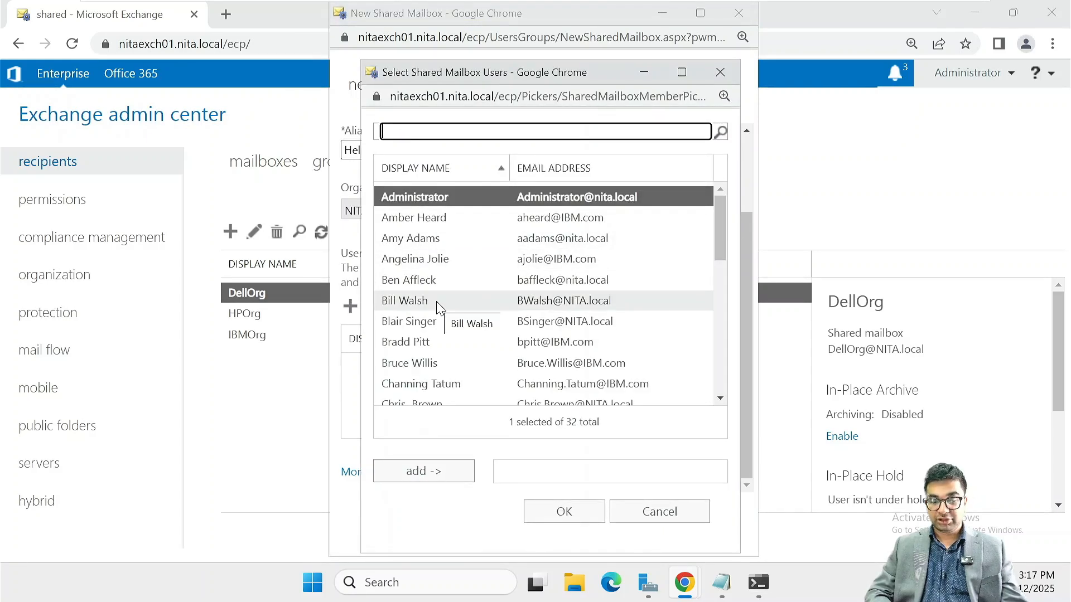
{"action": "scroll", "coordinate": [437, 307], "scroll_direction": "down", "scroll_amount": 3}
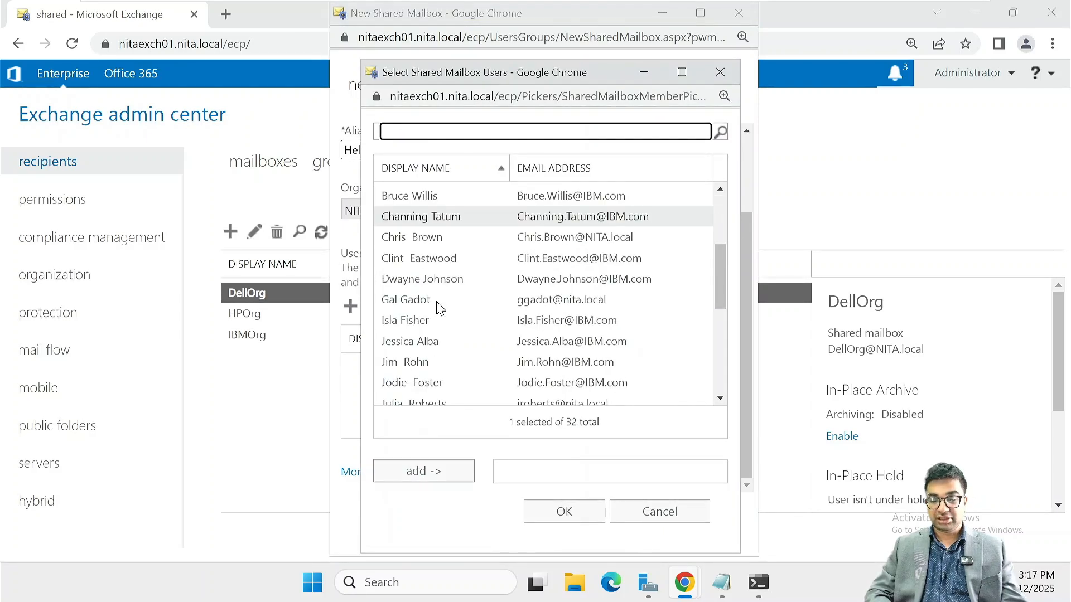
{"action": "left_click", "coordinate": [426, 363]}
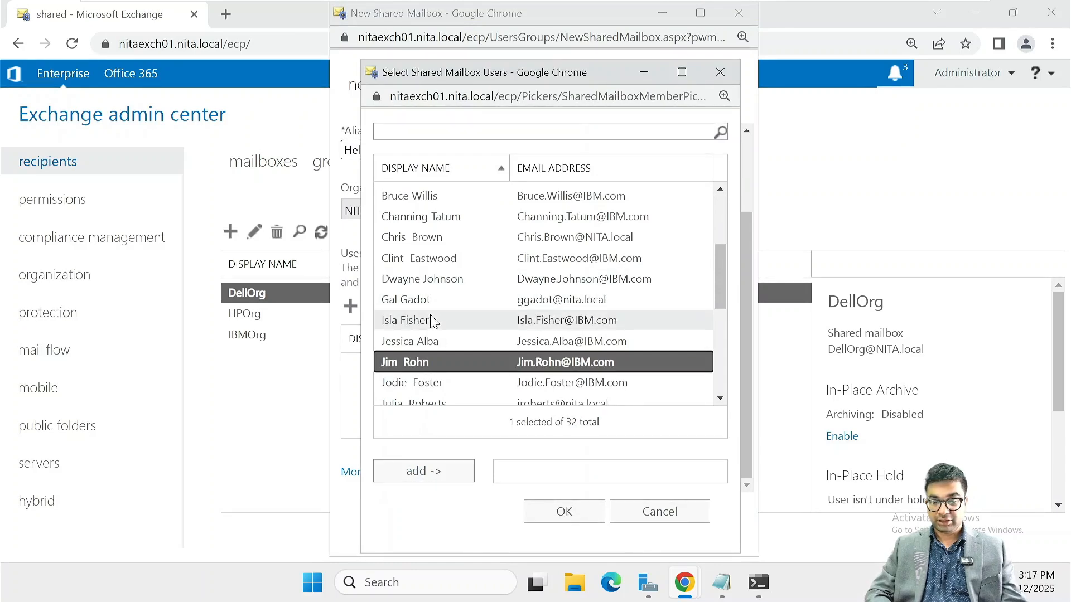
{"action": "left_click", "coordinate": [433, 375]}
{"action": "left_click", "coordinate": [426, 367]}
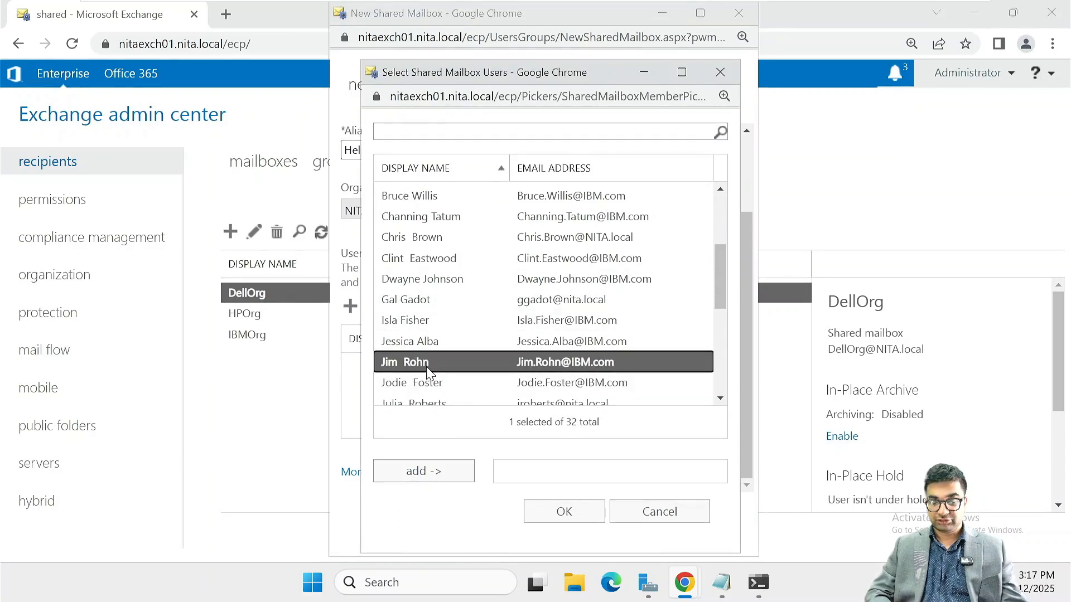
{"action": "left_click", "coordinate": [424, 384], "text": "ctrl"}
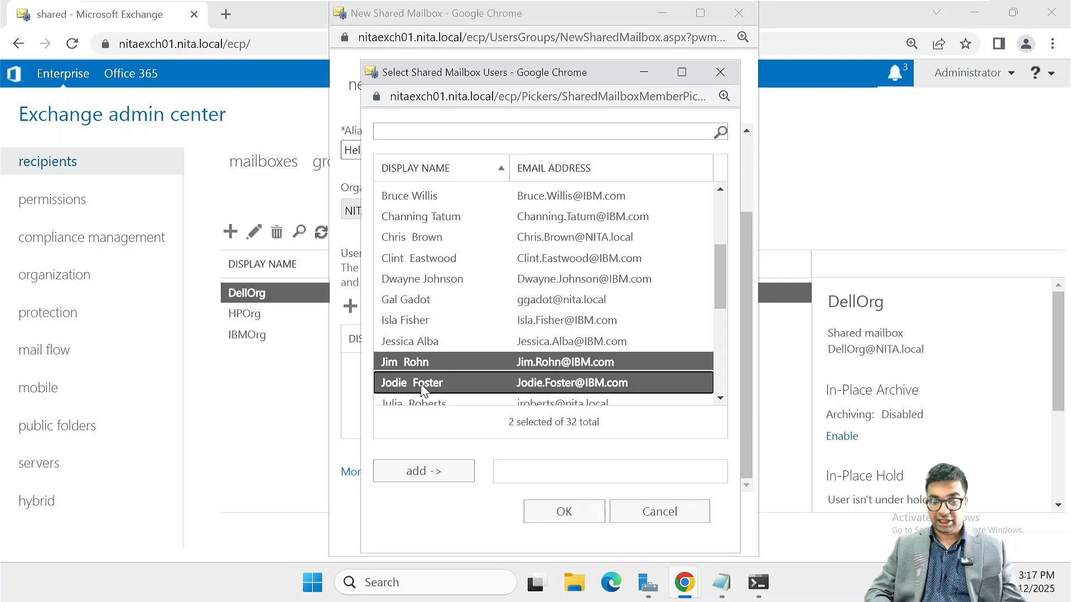
{"action": "left_click", "coordinate": [443, 258], "text": "ctrl"}
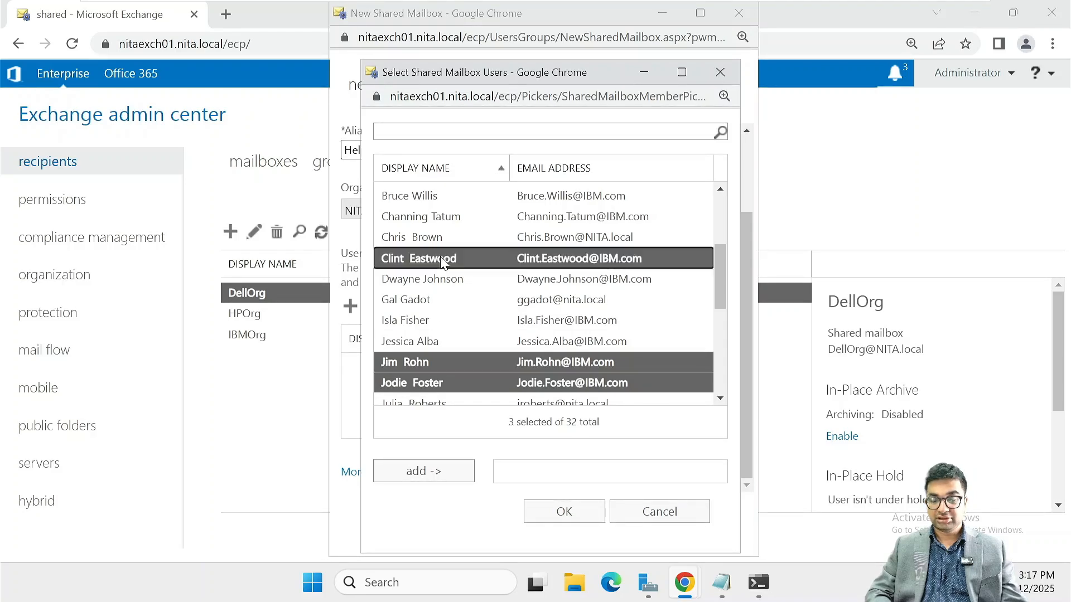
{"action": "left_click", "coordinate": [419, 473]}
{"action": "left_click", "coordinate": [551, 519]}
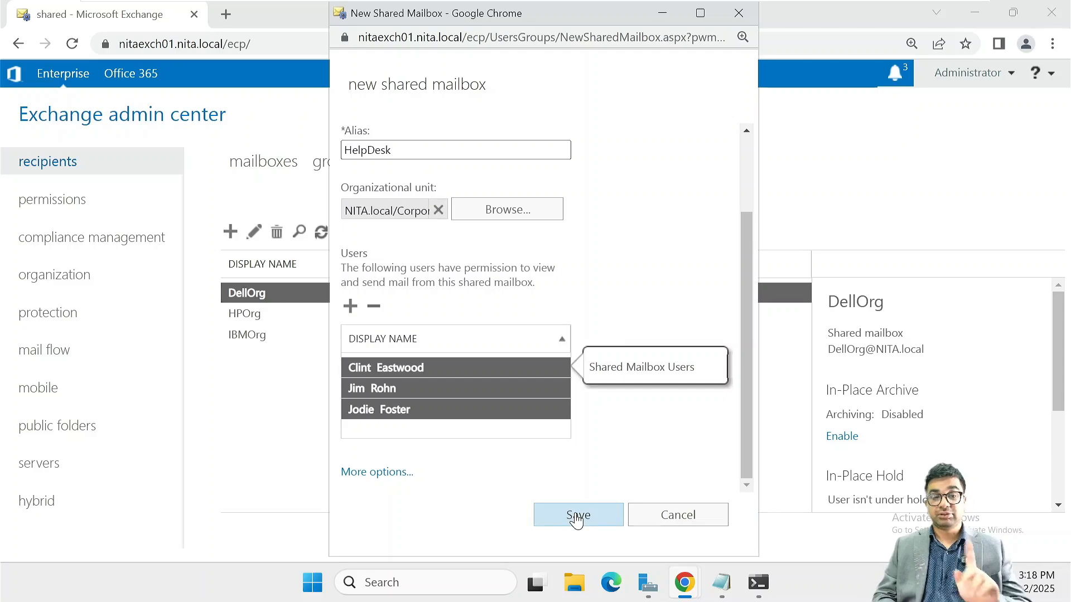
Save the HelpDesk mailbox and show its organizational unit and database details
{"action": "left_click", "coordinate": [577, 516]}
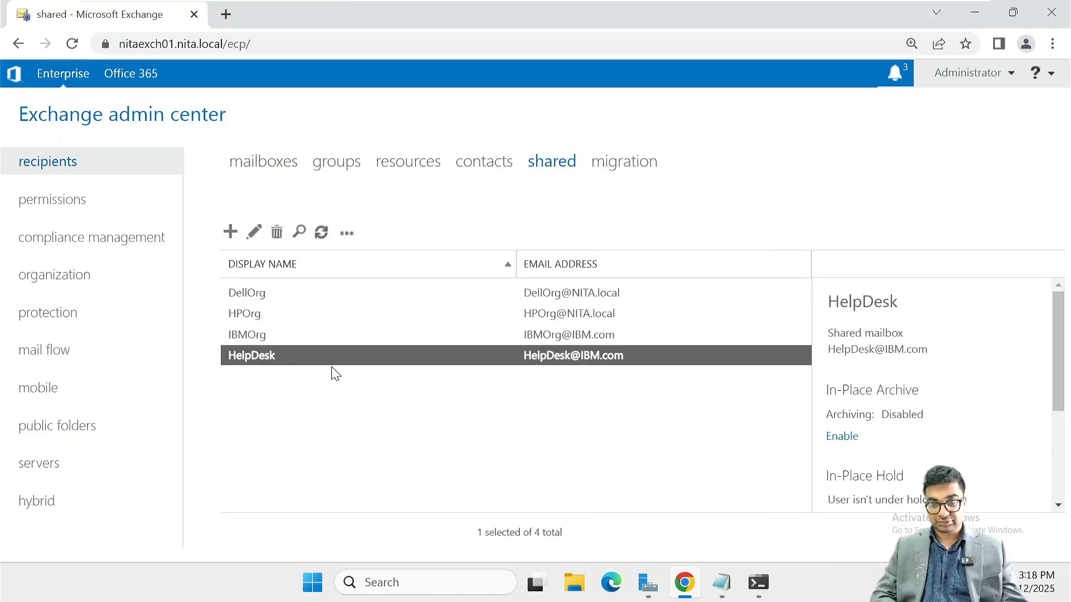
{"action": "left_click", "coordinate": [254, 231]}
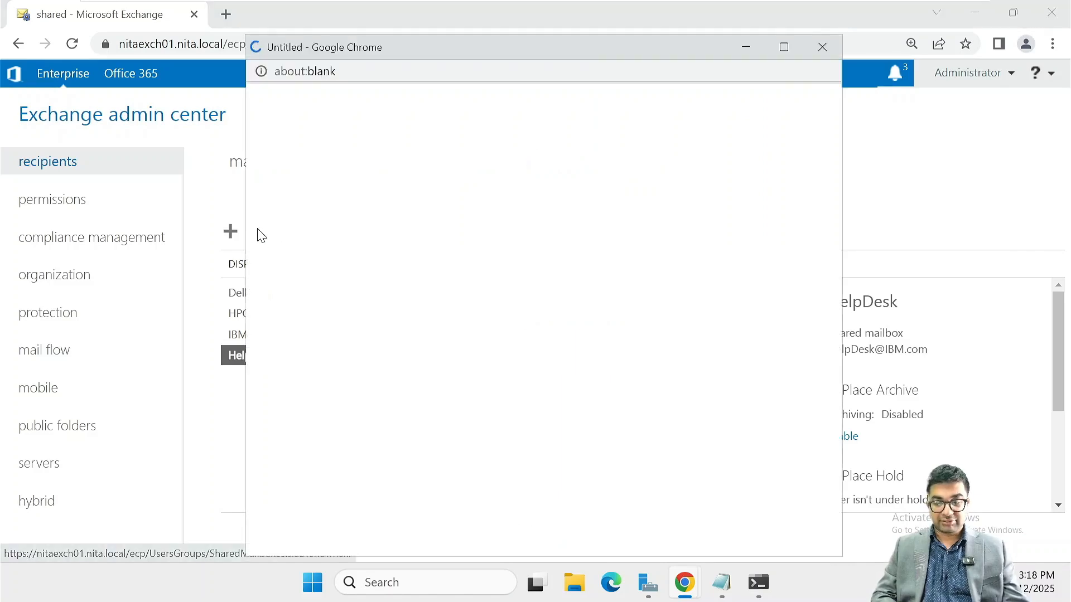
{"action": "left_click", "coordinate": [467, 329]}
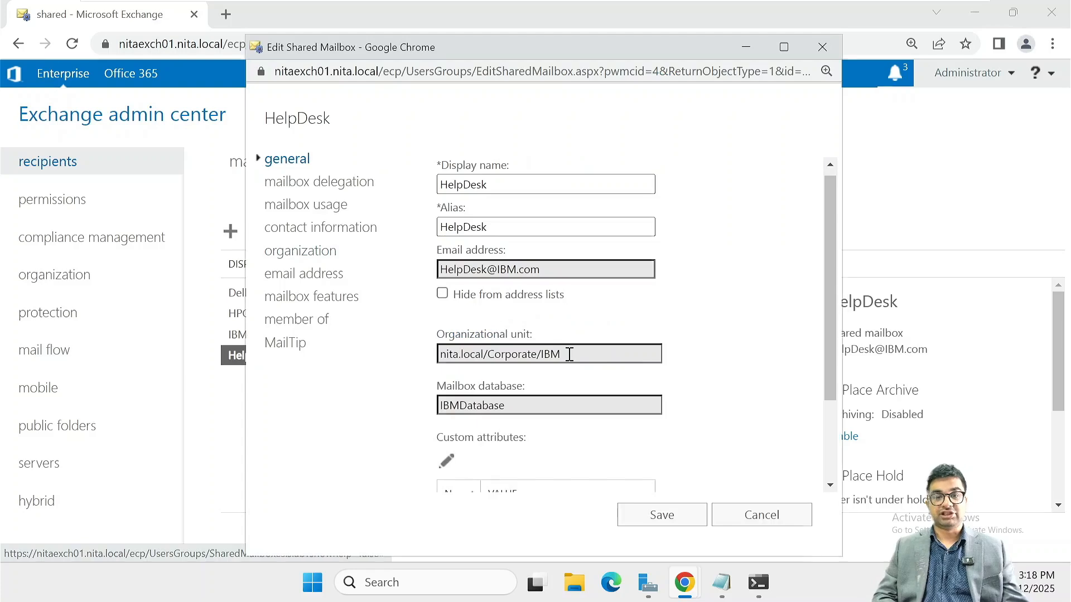
Confirm the unit is Corporate/IBM and the database is IBMDatabase, then save
{"action": "left_click_drag", "start_coordinate": [569, 354], "coordinate": [437, 357]}
{"action": "scroll", "coordinate": [509, 374], "scroll_direction": "down", "scroll_amount": 3}
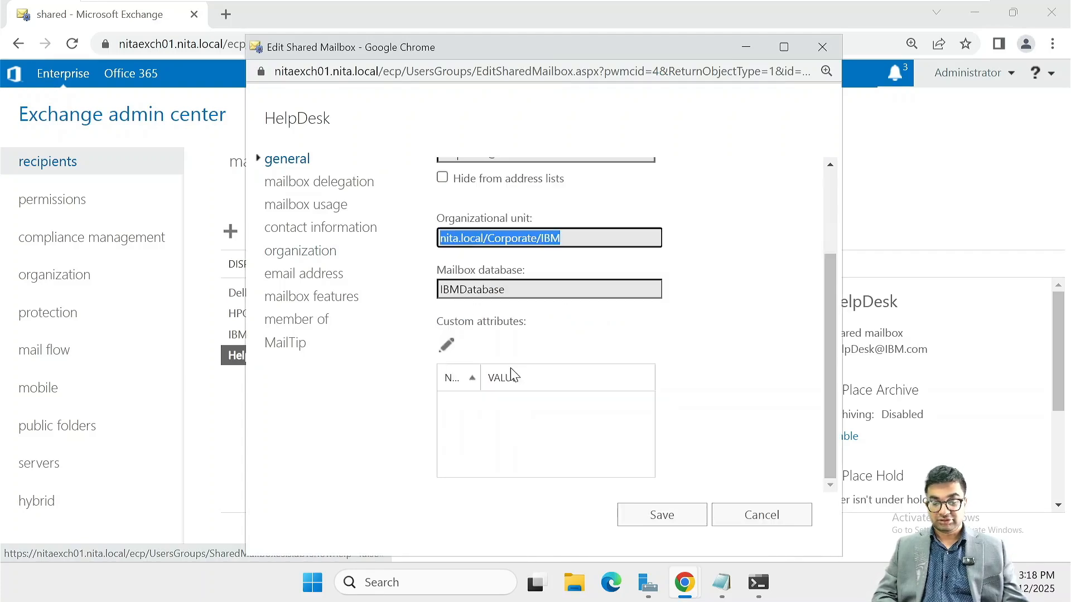
{"action": "scroll", "coordinate": [549, 256], "scroll_direction": "up", "scroll_amount": 3}
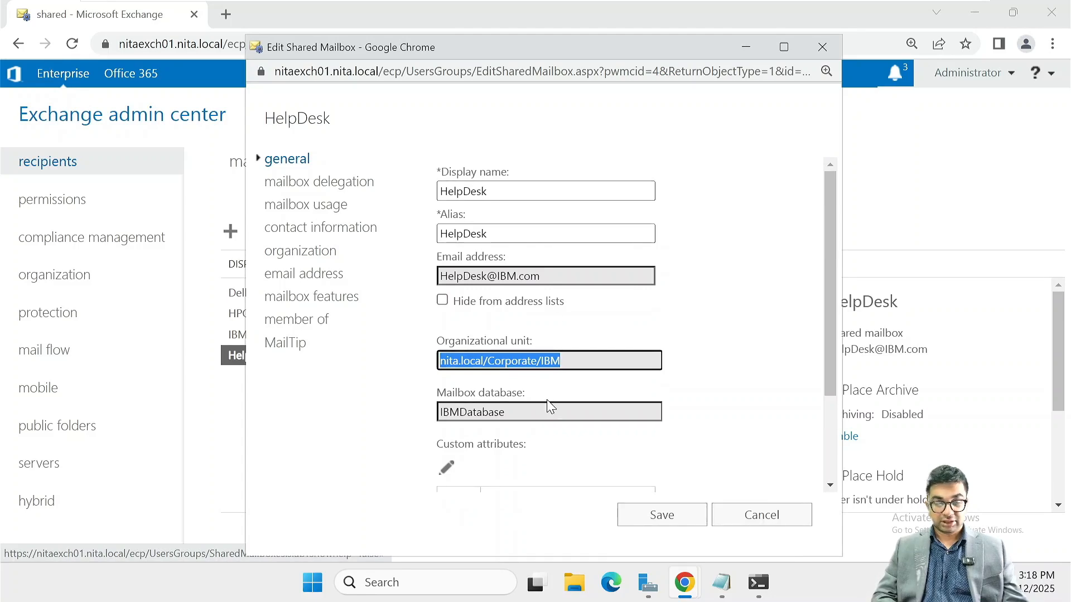
{"action": "left_click_drag", "start_coordinate": [511, 411], "coordinate": [437, 419]}
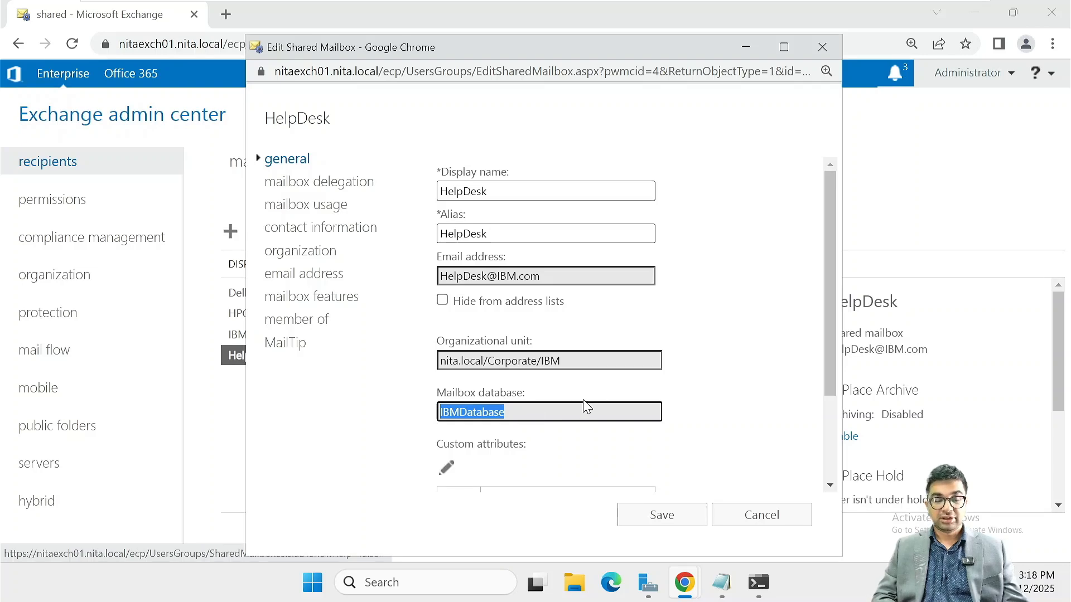
{"action": "left_click", "coordinate": [743, 355]}
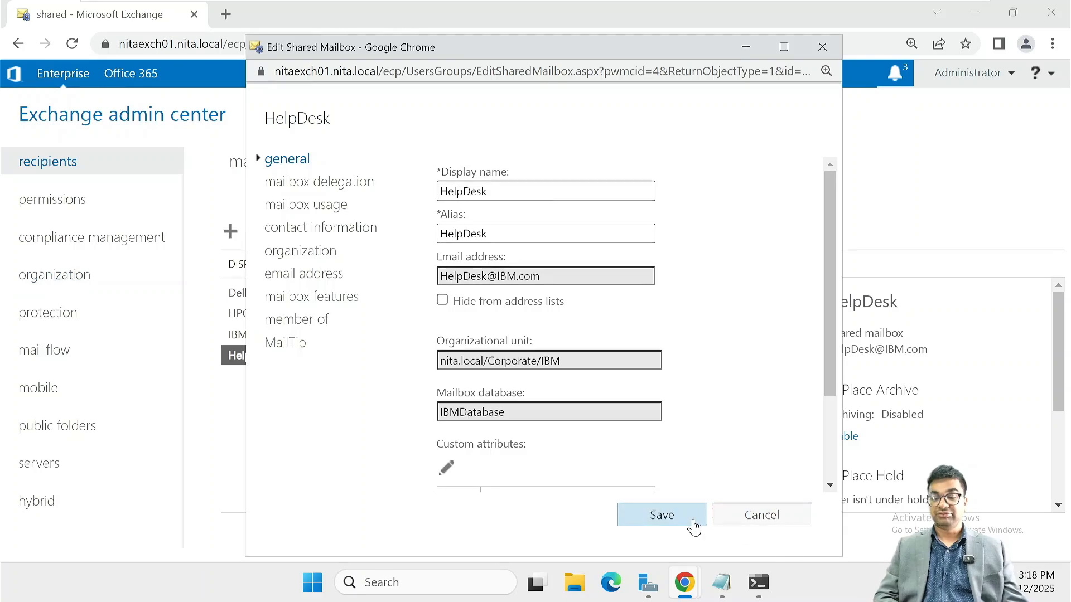
{"action": "left_click", "coordinate": [662, 515]}
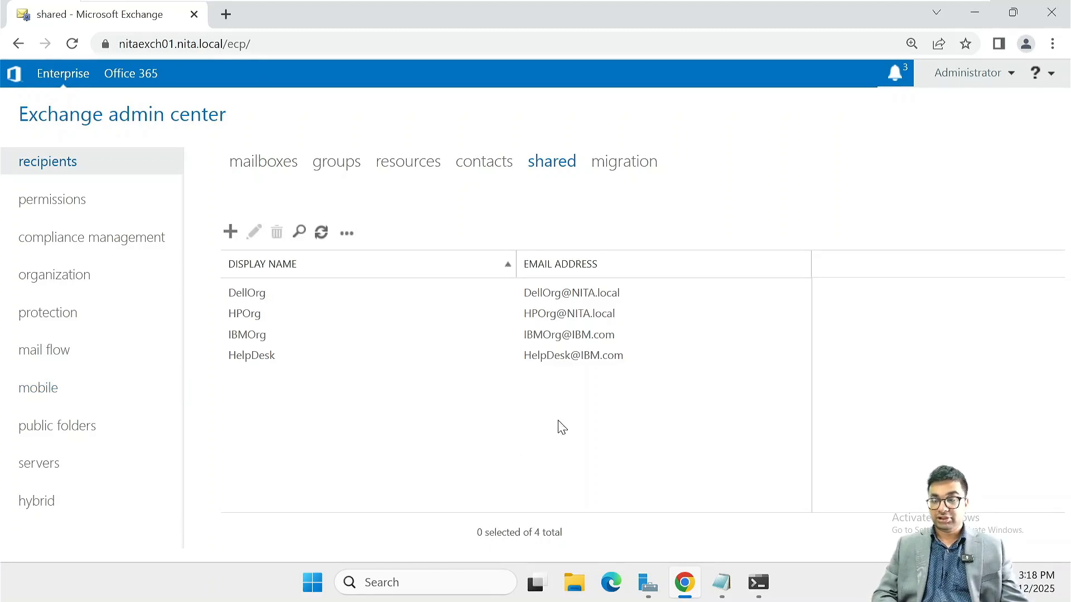
Load the Outlook on the web sign-in page in a new incognito window
{"action": "left_click", "coordinate": [1052, 43]}
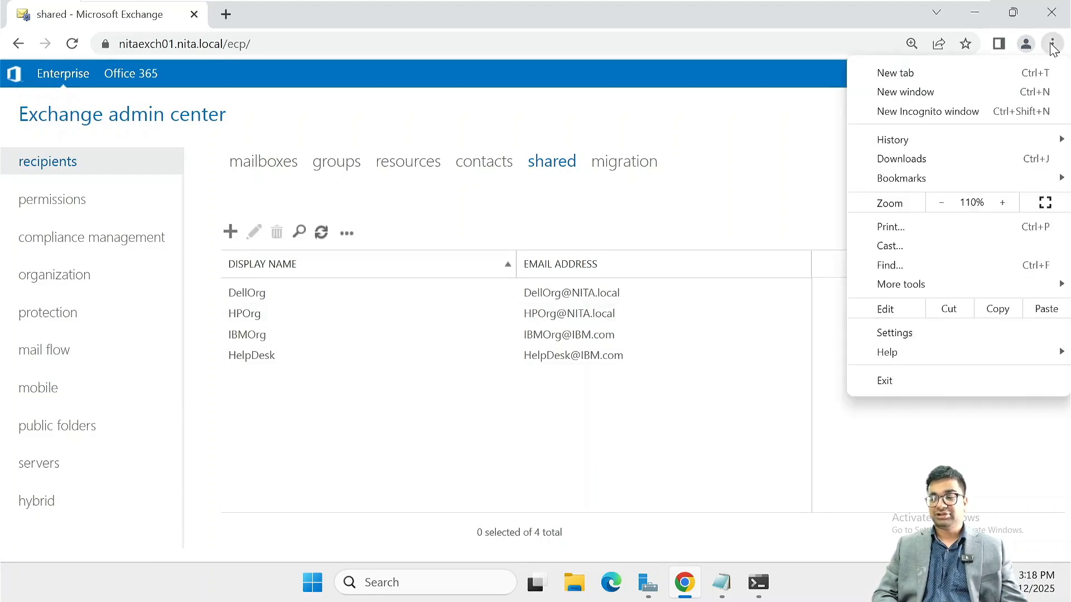
{"action": "left_click", "coordinate": [932, 113]}
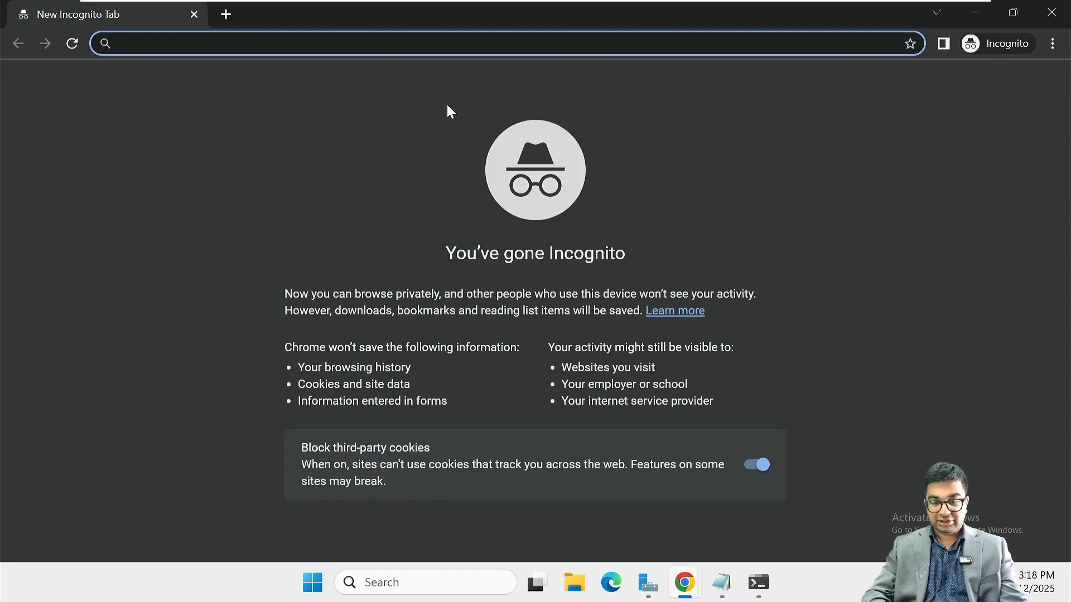
{"action": "type", "text": "ht"}
{"action": "key", "text": "Down"}
{"action": "key", "text": "Down"}
{"action": "key", "text": "Down"}
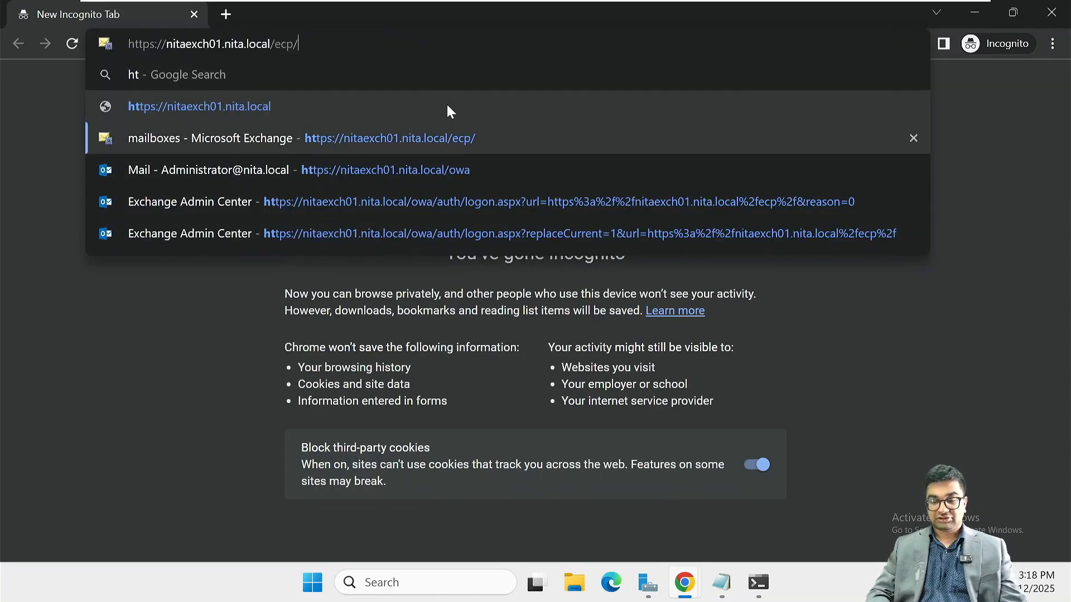
{"action": "key", "text": "Return"}
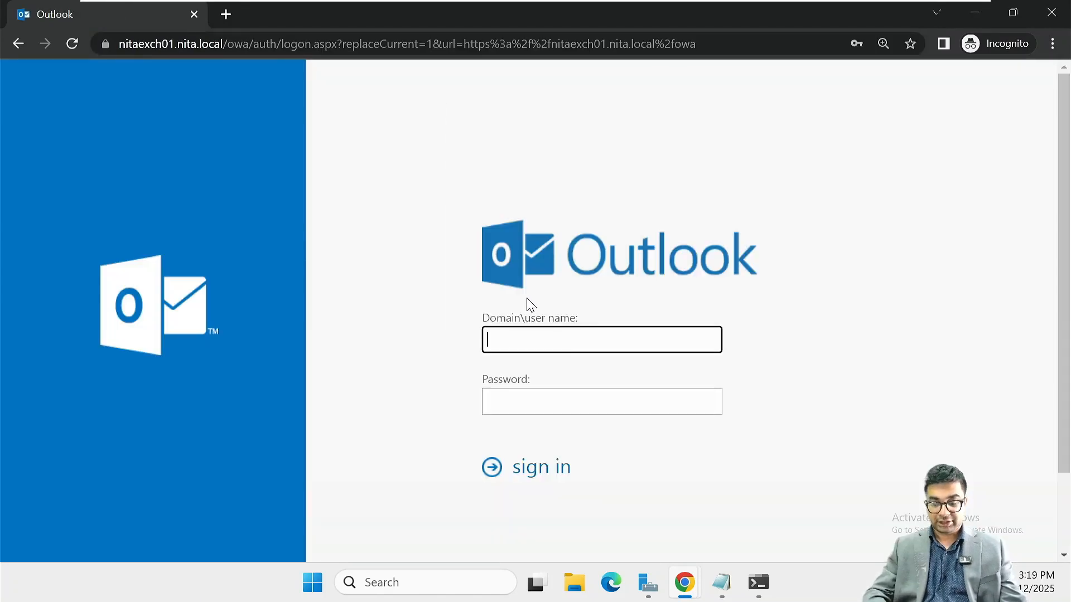
Sign in with a granted user's NITA domain username and password
{"action": "type", "text": "NITA\\jrohn"}
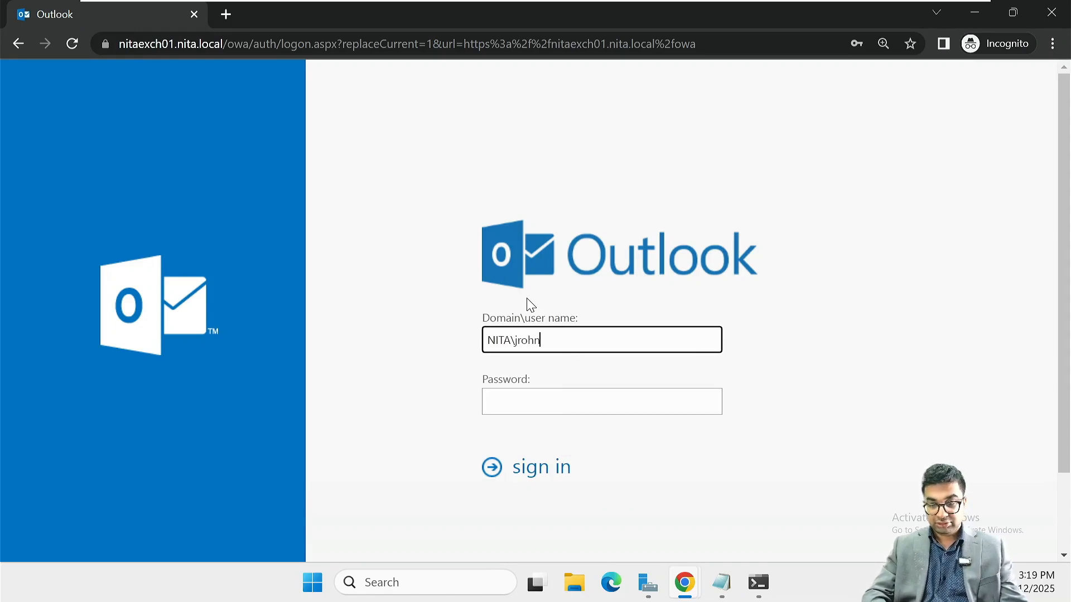
{"action": "key", "text": "Tab"}
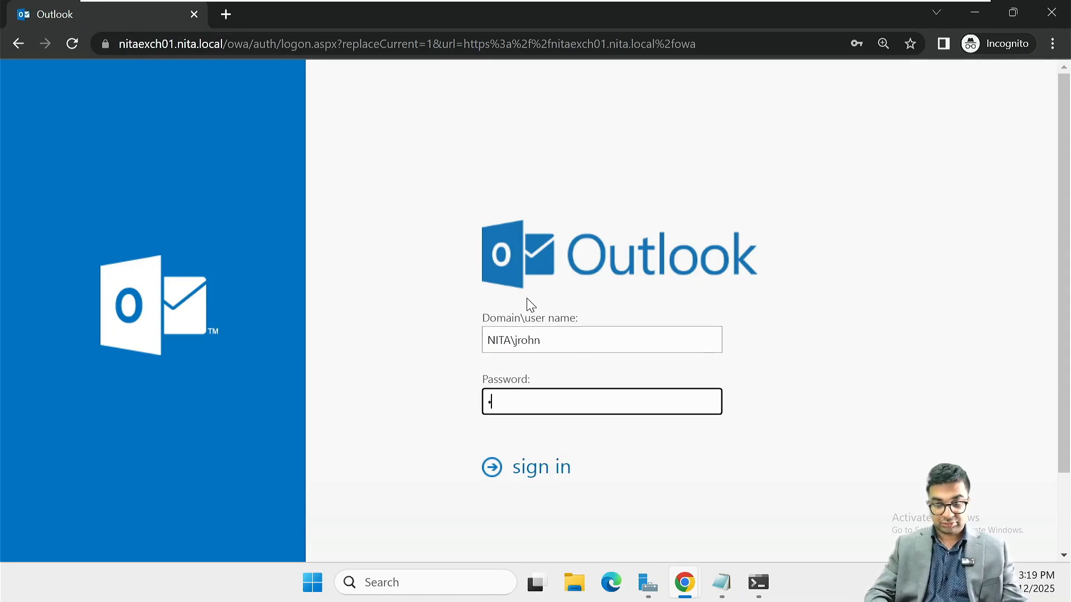
{"action": "type", "text": "•••••"}
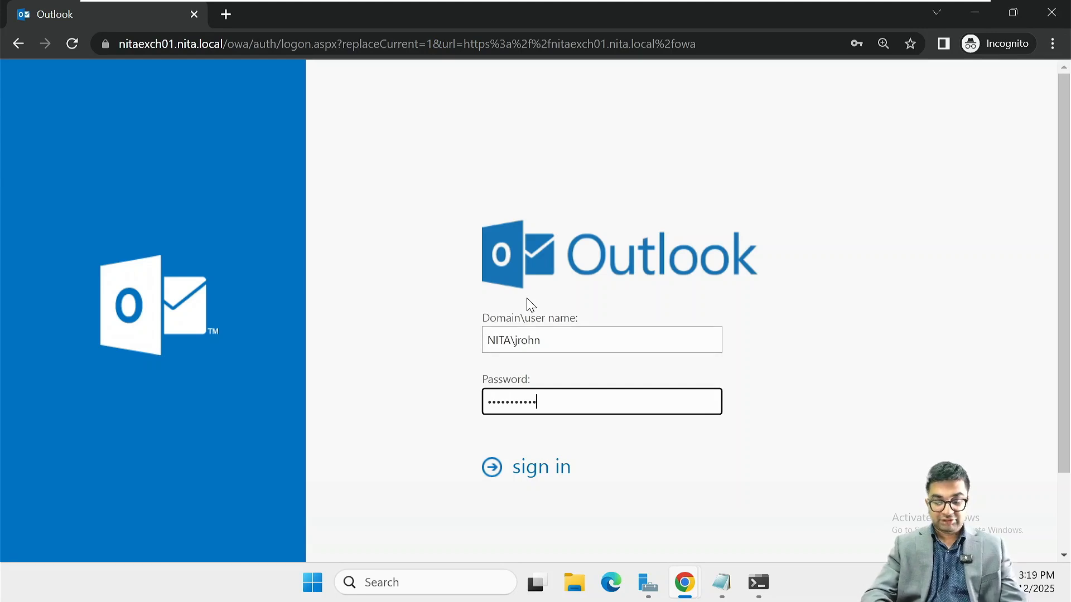
{"action": "key", "text": "Return"}
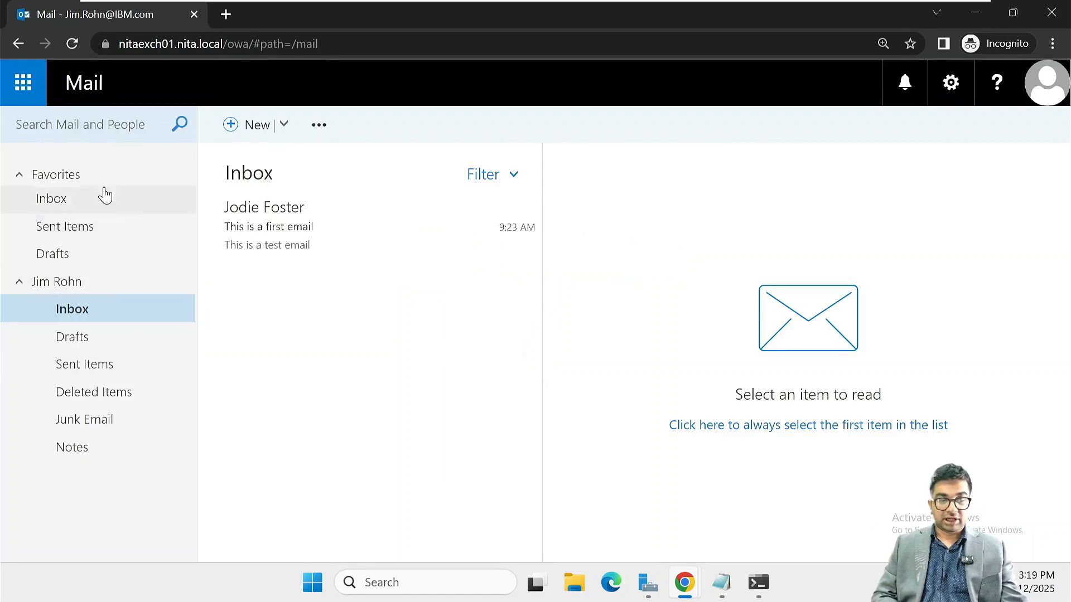
Look over the inbox's New and extra actions menus
{"action": "left_click", "coordinate": [285, 126]}
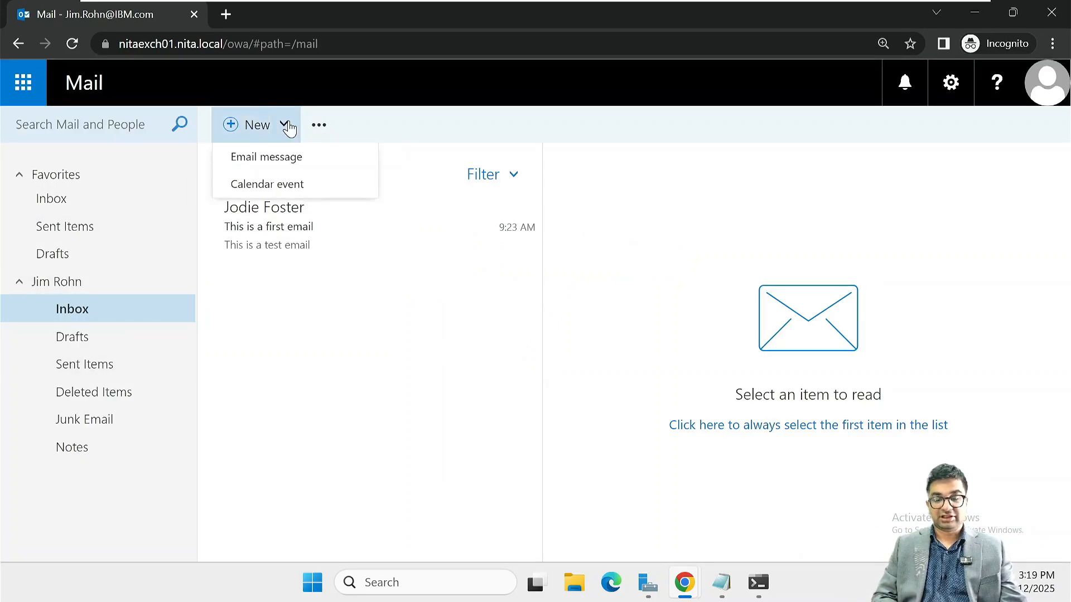
{"action": "left_click", "coordinate": [319, 124]}
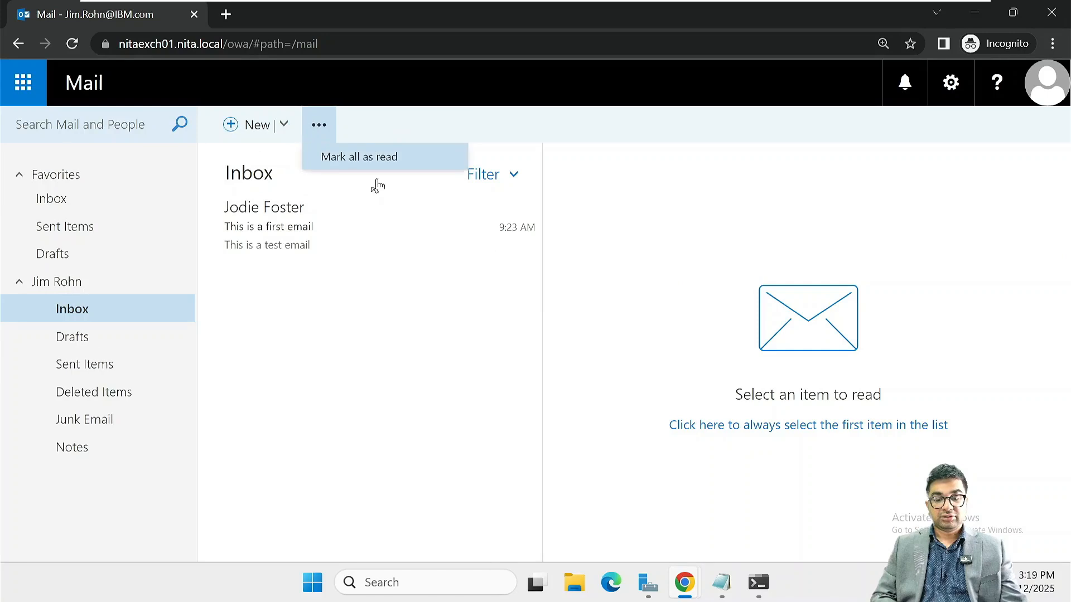
{"action": "left_click", "coordinate": [298, 401]}
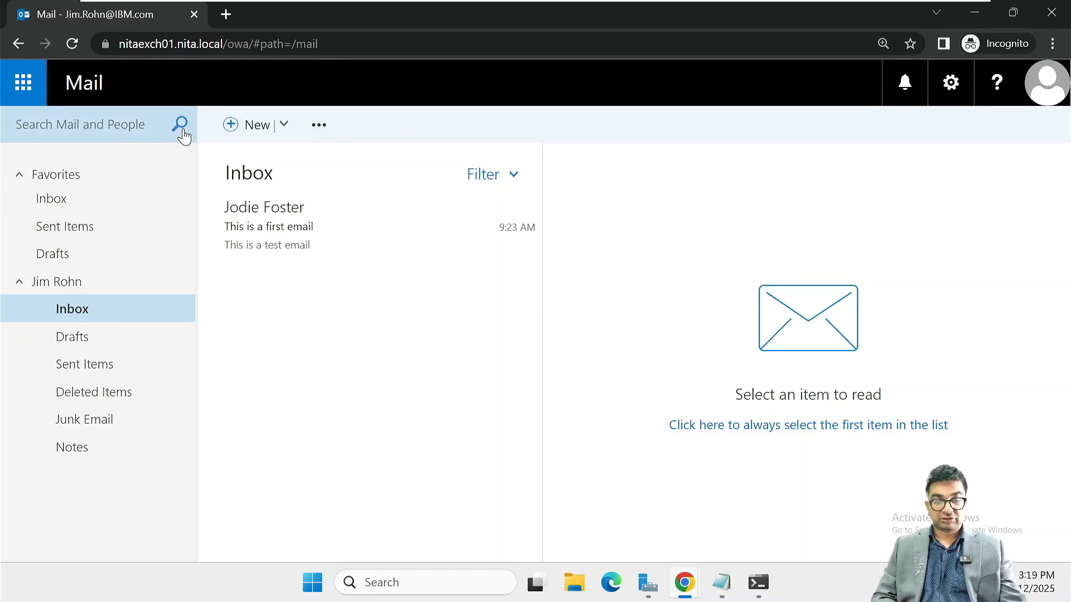
Open the HelpDesk mailbox as another mailbox, then close the private window
{"action": "left_click", "coordinate": [1048, 91]}
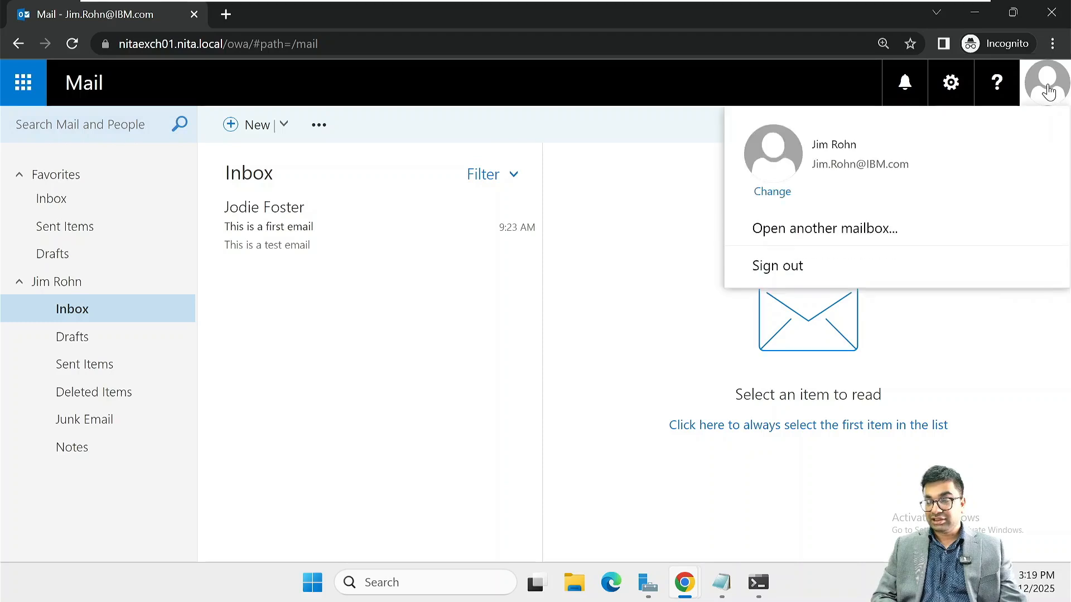
{"action": "left_click", "coordinate": [868, 223]}
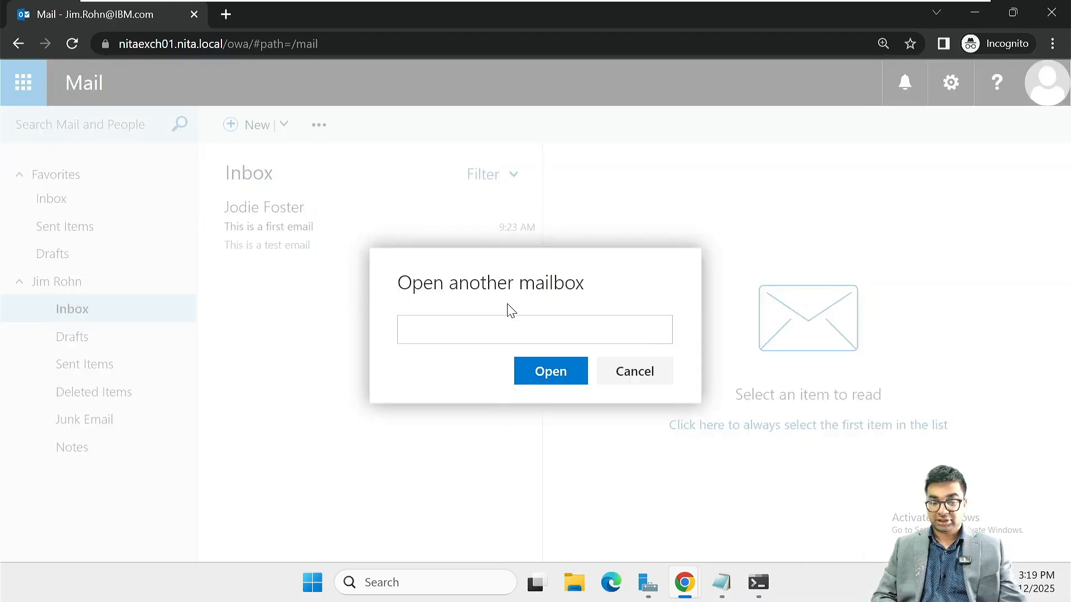
{"action": "type", "text": "he"}
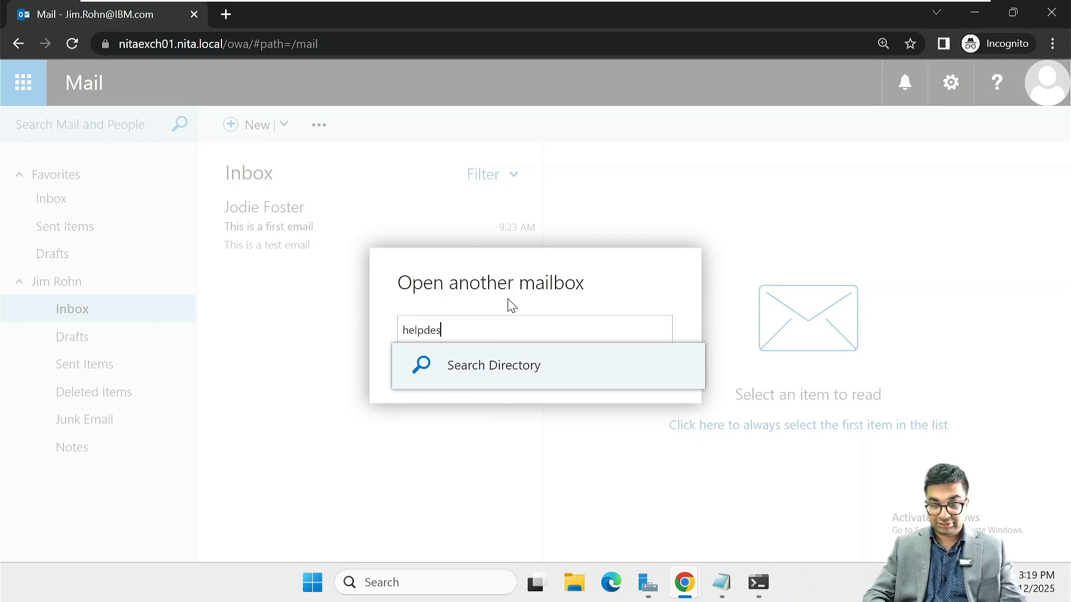
{"action": "type", "text": "lpdes"}
{"action": "key", "text": "Return"}
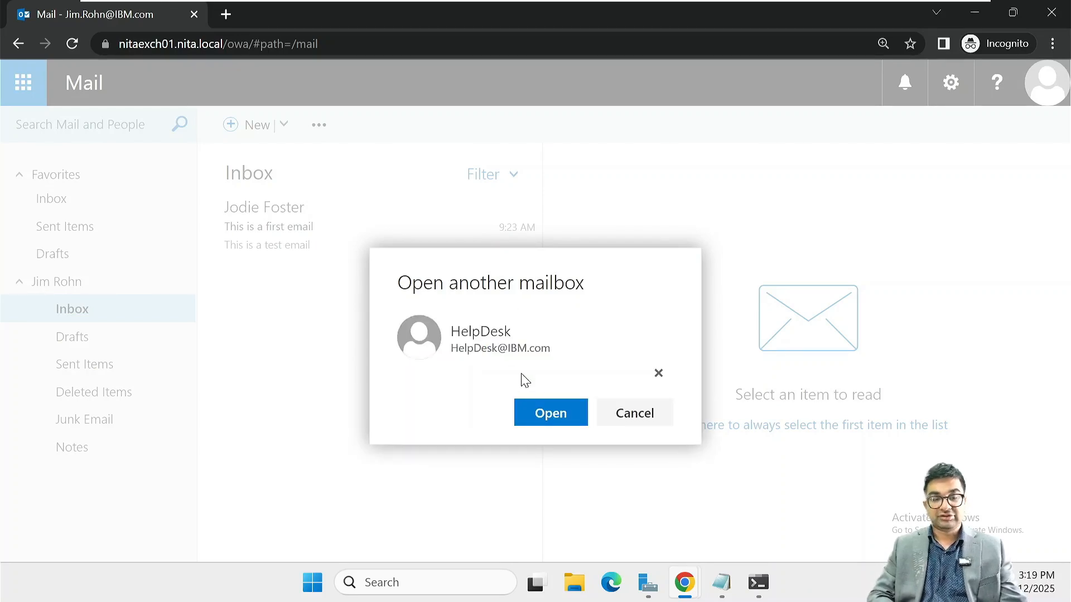
{"action": "left_click", "coordinate": [576, 417]}
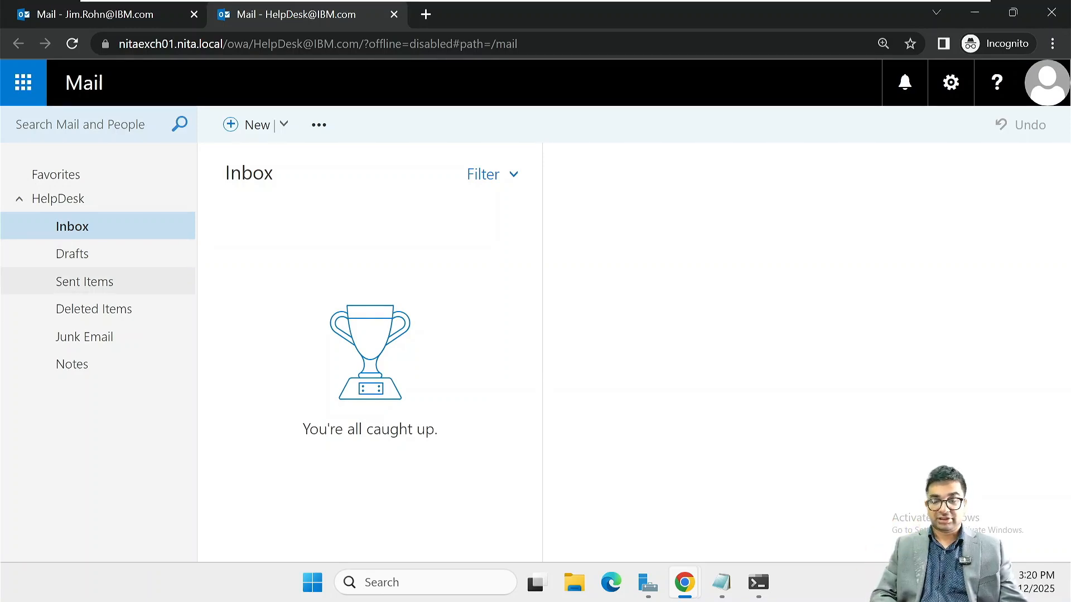
{"action": "left_click", "coordinate": [1063, 17]}
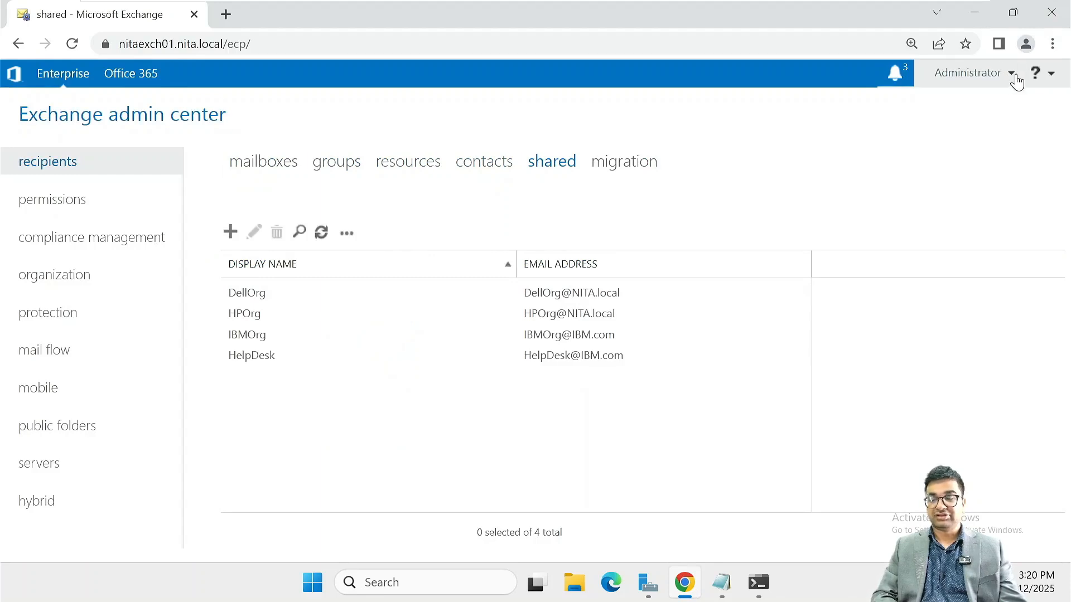
Cancel a new shared mailbox and switch to the resources list
{"action": "left_click", "coordinate": [230, 233]}
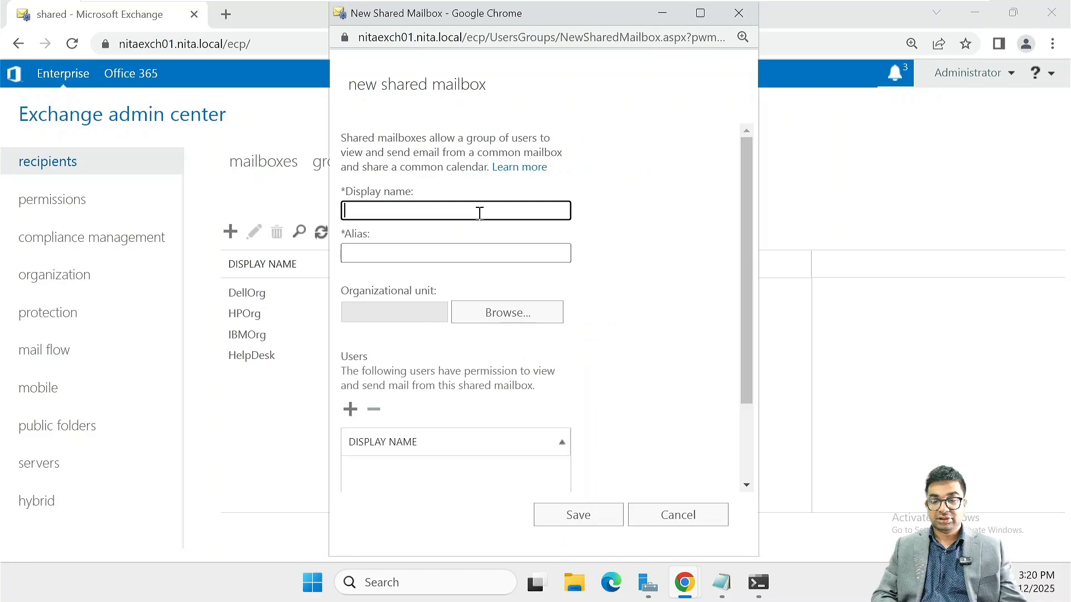
{"action": "left_click", "coordinate": [705, 513]}
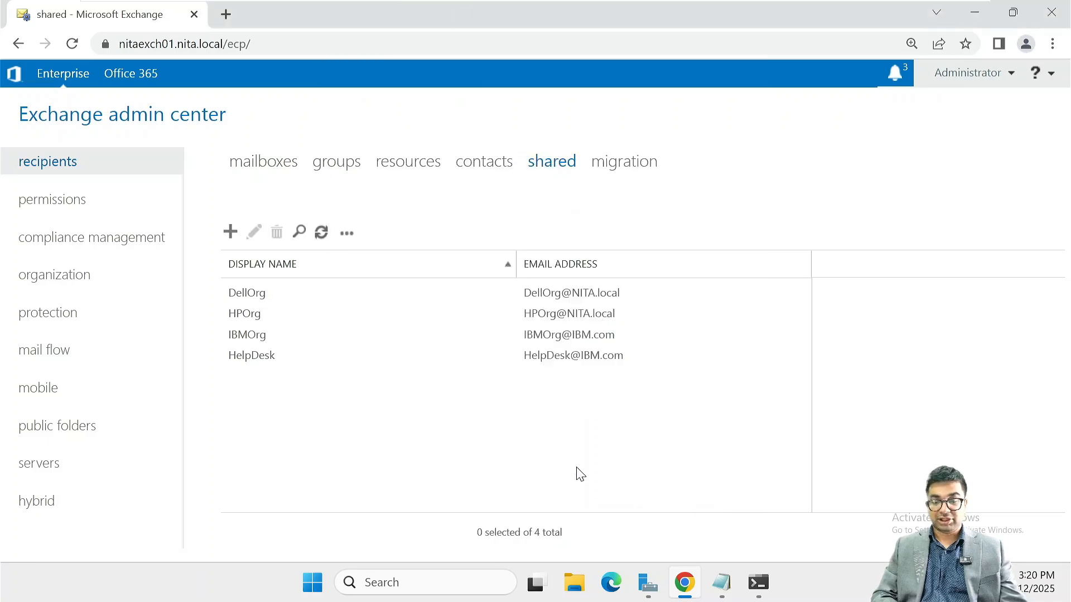
{"action": "left_click", "coordinate": [414, 167]}
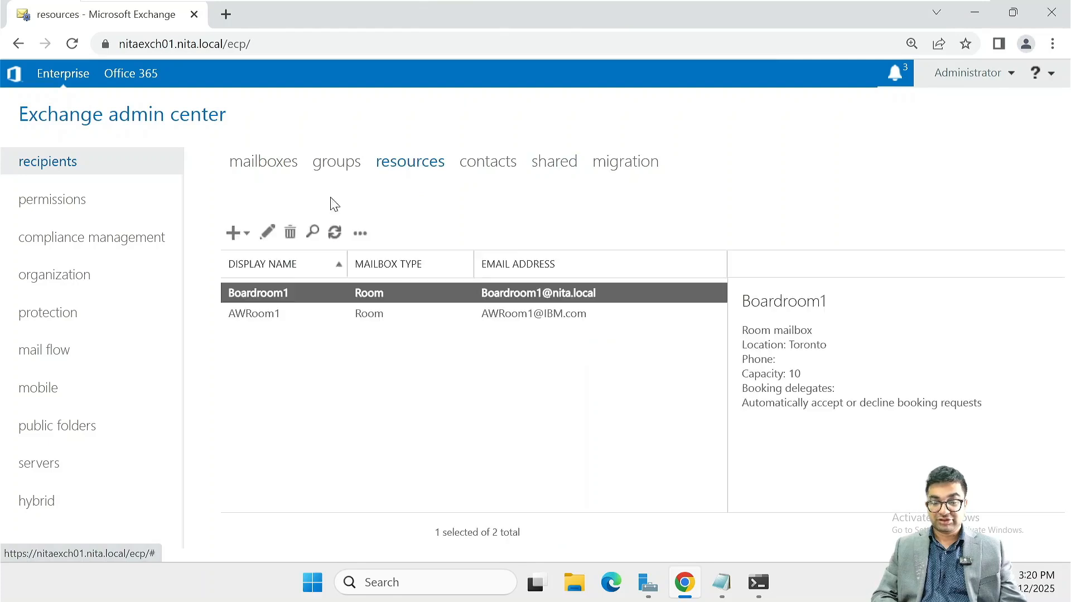
Create equipment mailbox Projector1 with alias Projector1, then view and close its properties
{"action": "left_click", "coordinate": [247, 237]}
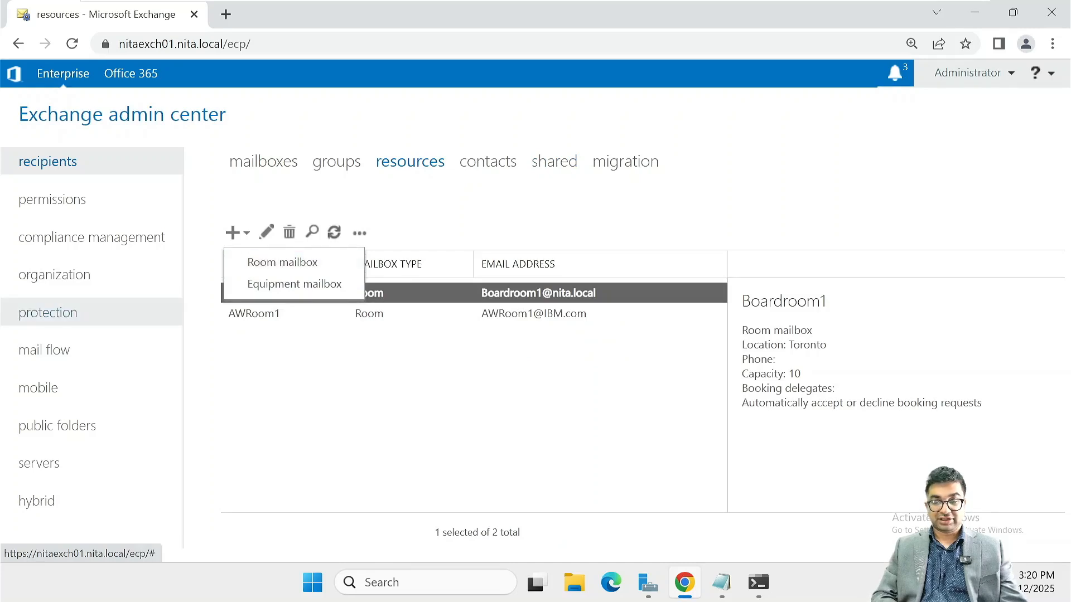
{"action": "left_click", "coordinate": [282, 283]}
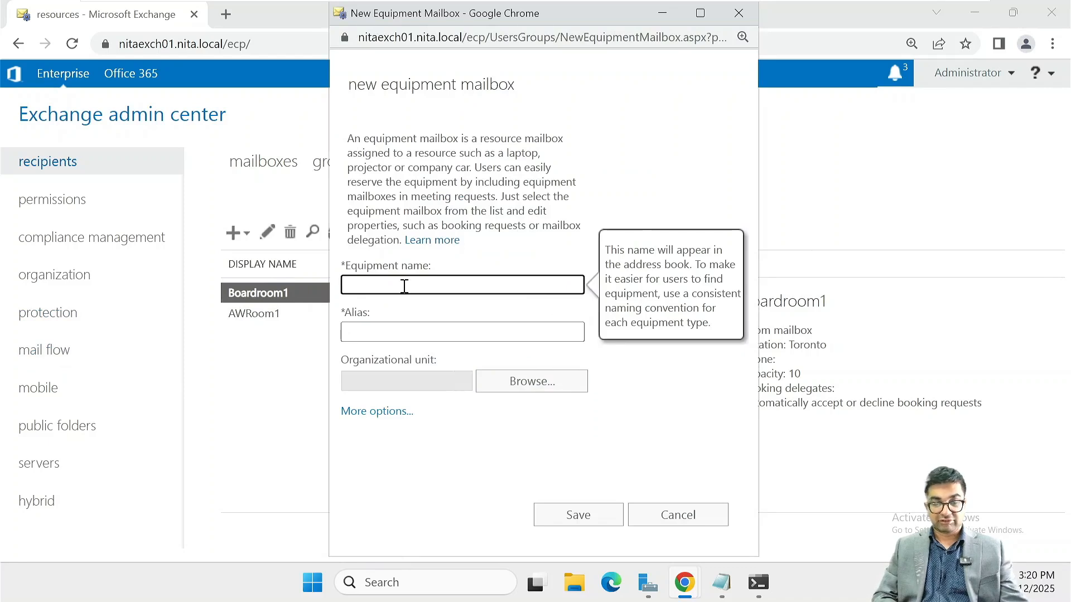
{"action": "type", "text": "Projec"}
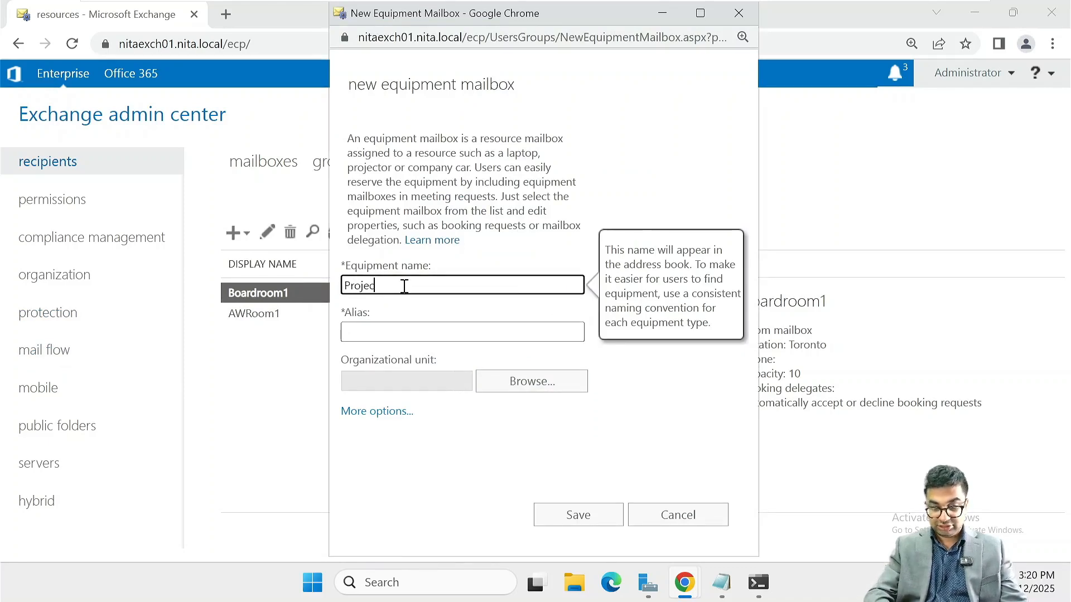
{"action": "type", "text": "tor1"}
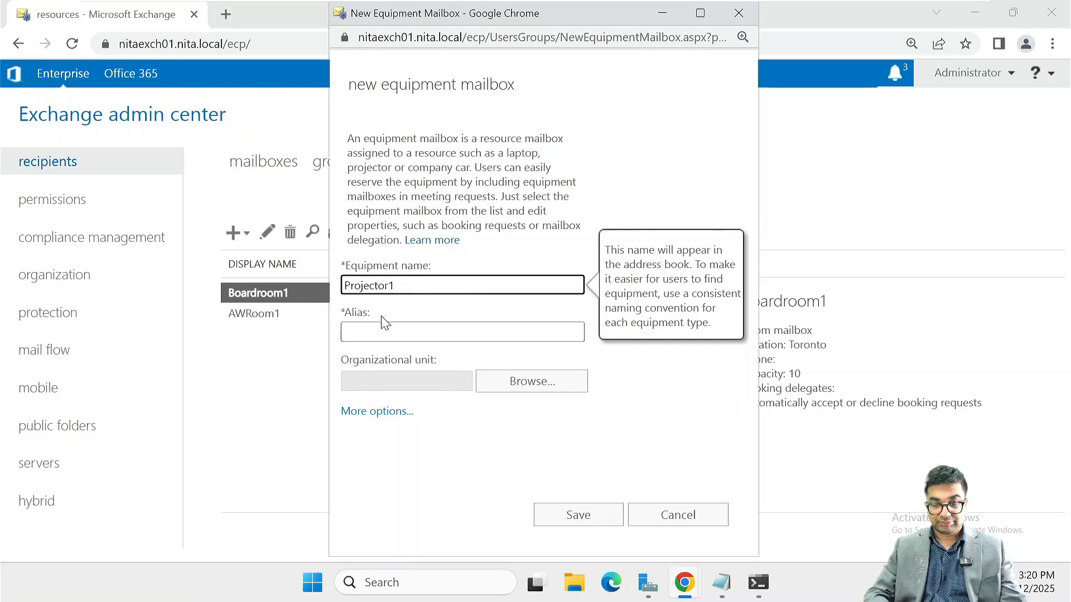
{"action": "key", "text": "shift+Left"}
{"action": "key", "text": "shift+Left"}
{"action": "key", "text": "shift+Left"}
{"action": "key", "text": "shift+Left"}
{"action": "key", "text": "shift+Left"}
{"action": "key", "text": "shift+Left"}
{"action": "key", "text": "shift+Left"}
{"action": "key", "text": "shift+Left"}
{"action": "key", "text": "shift+Left"}
{"action": "key", "text": "shift+Left"}
{"action": "key", "text": "ctrl+c"}
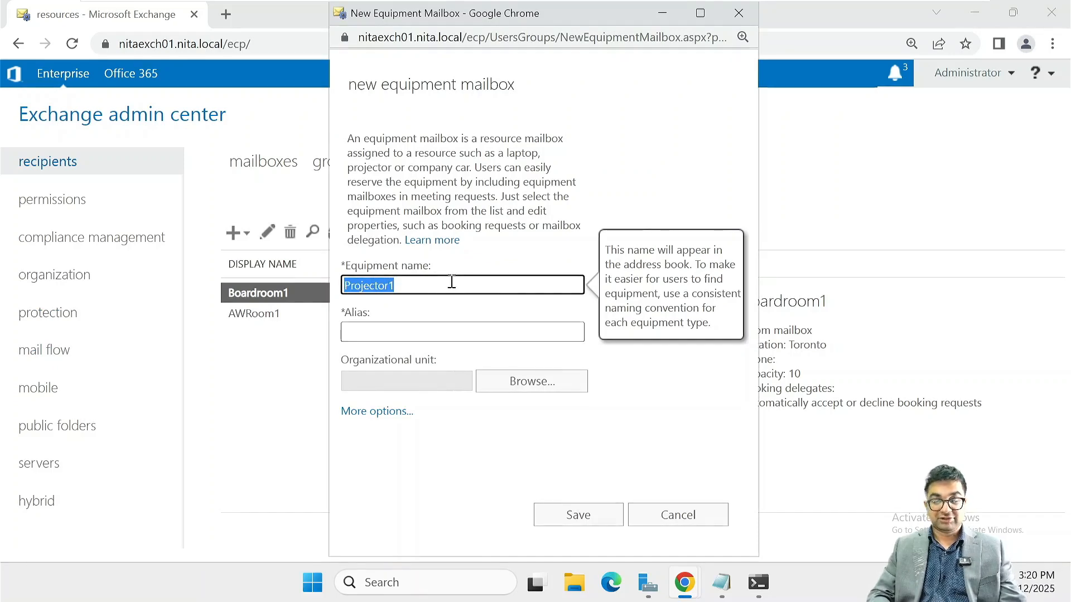
{"action": "key", "text": "Tab"}
{"action": "key", "text": "ctrl+v"}
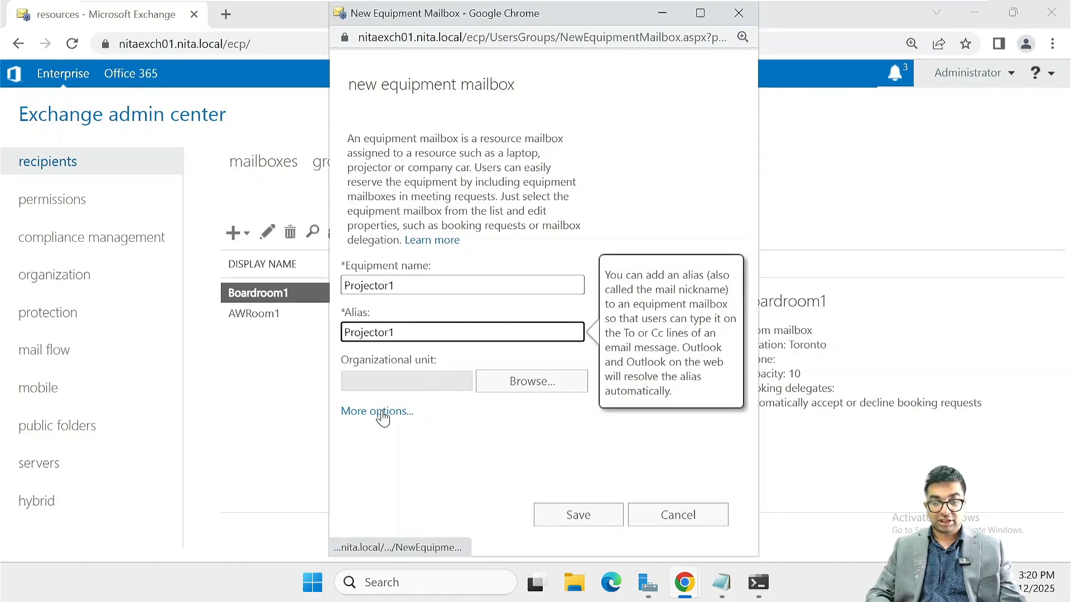
{"action": "left_click", "coordinate": [569, 522]}
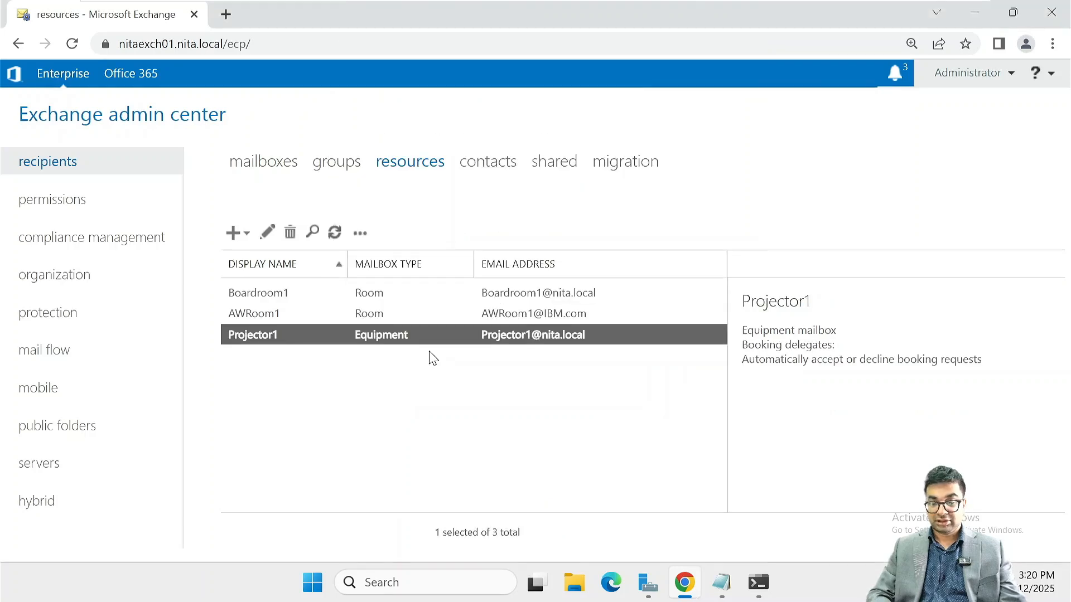
{"action": "left_click", "coordinate": [265, 232]}
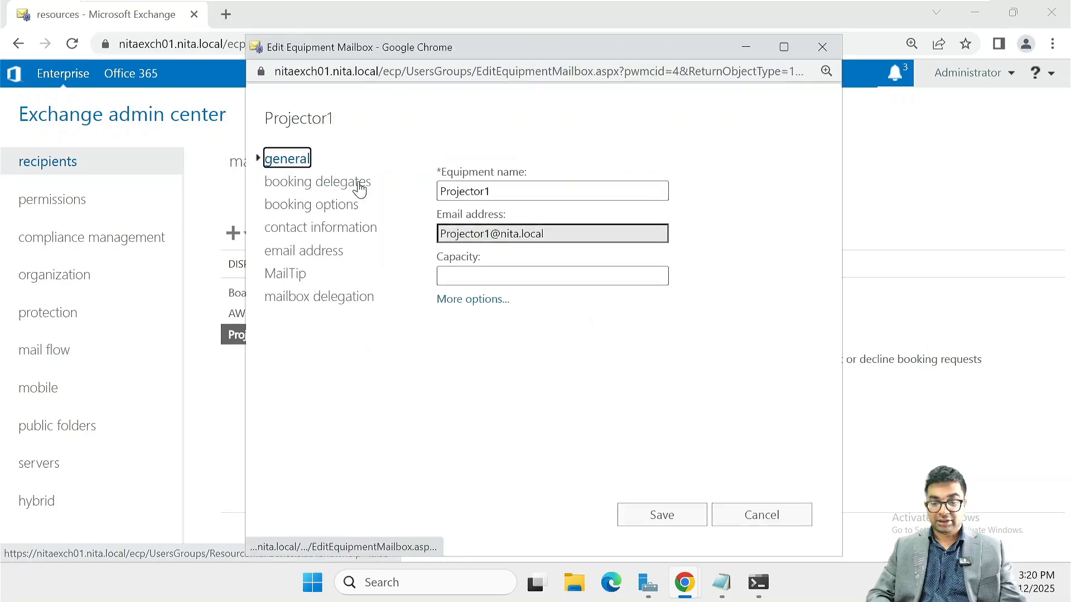
{"action": "left_click", "coordinate": [762, 514]}
Create equipment mailbox Projector2 with alias Projector2
{"action": "left_click", "coordinate": [518, 428]}
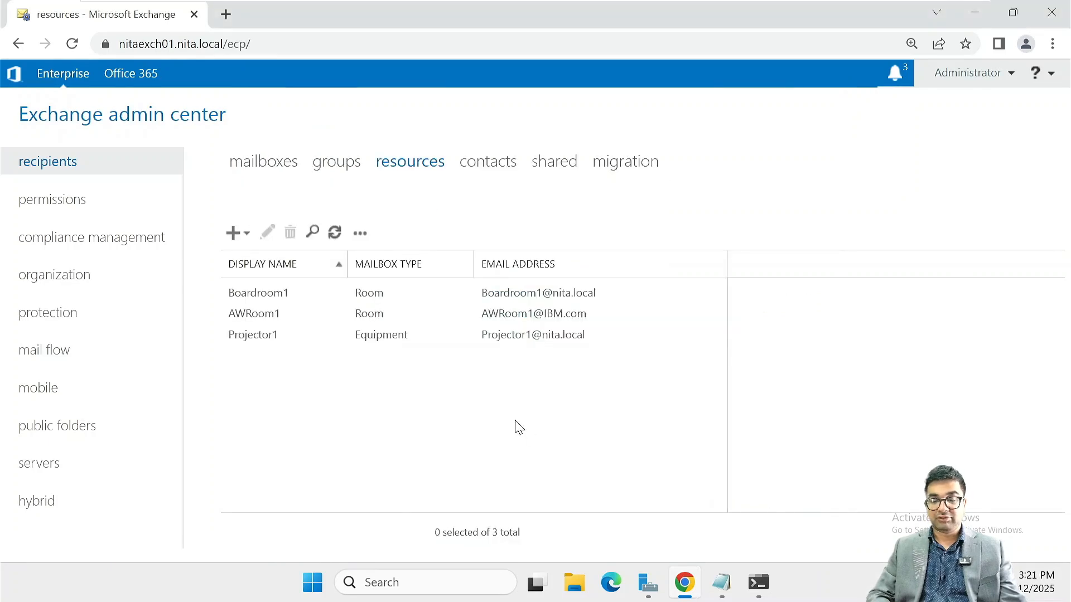
{"action": "left_click", "coordinate": [247, 237]}
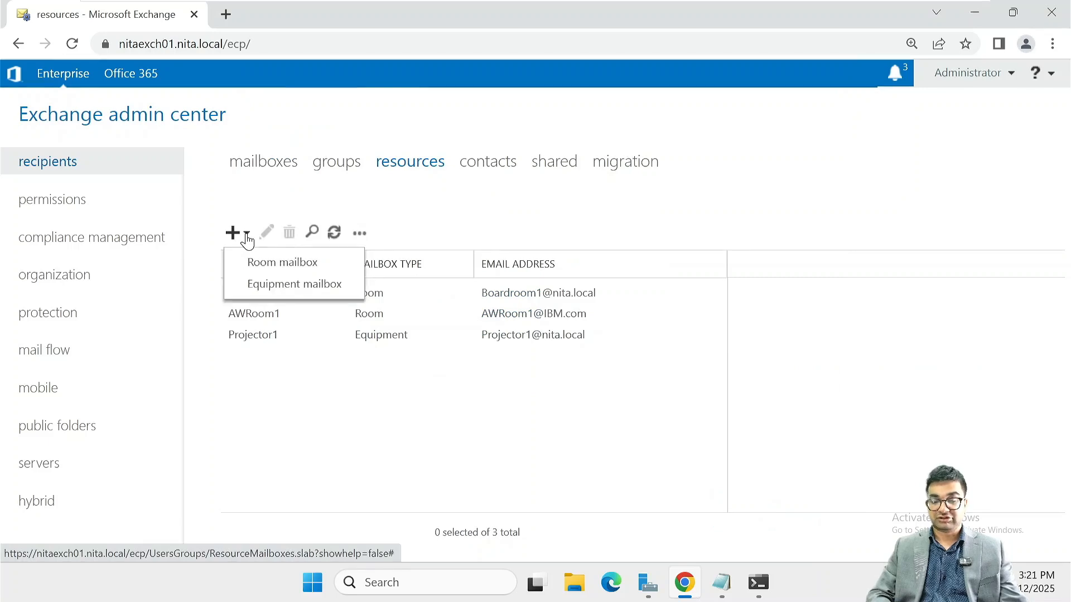
{"action": "left_click", "coordinate": [279, 286]}
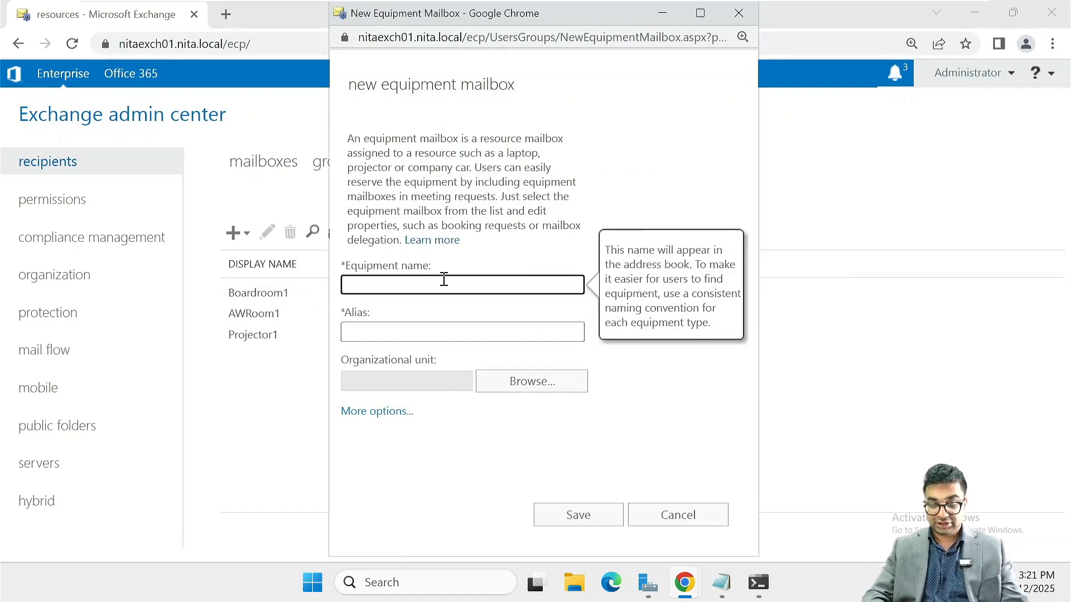
{"action": "key", "text": "ctrl+v"}
{"action": "type", "text": "2"}
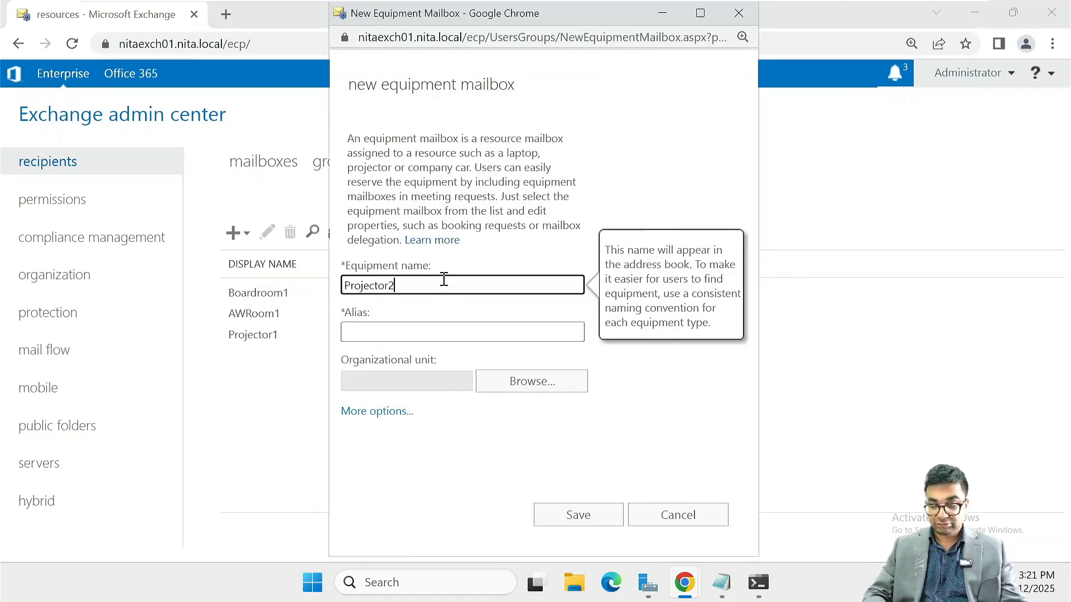
{"action": "key", "text": "shift+Left"}
{"action": "key", "text": "shift+Left"}
{"action": "key", "text": "shift+Left"}
{"action": "key", "text": "shift+Left"}
{"action": "key", "text": "shift+Left"}
{"action": "key", "text": "shift+Left"}
{"action": "key", "text": "shift+Left"}
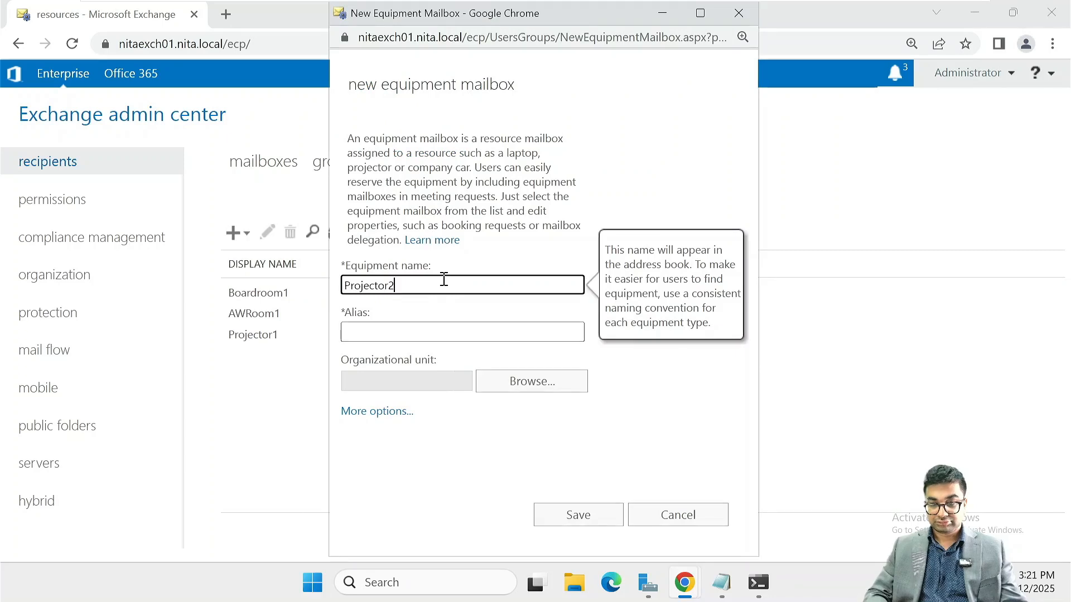
{"action": "key", "text": "Tab"}
{"action": "type", "text": "Projector2"}
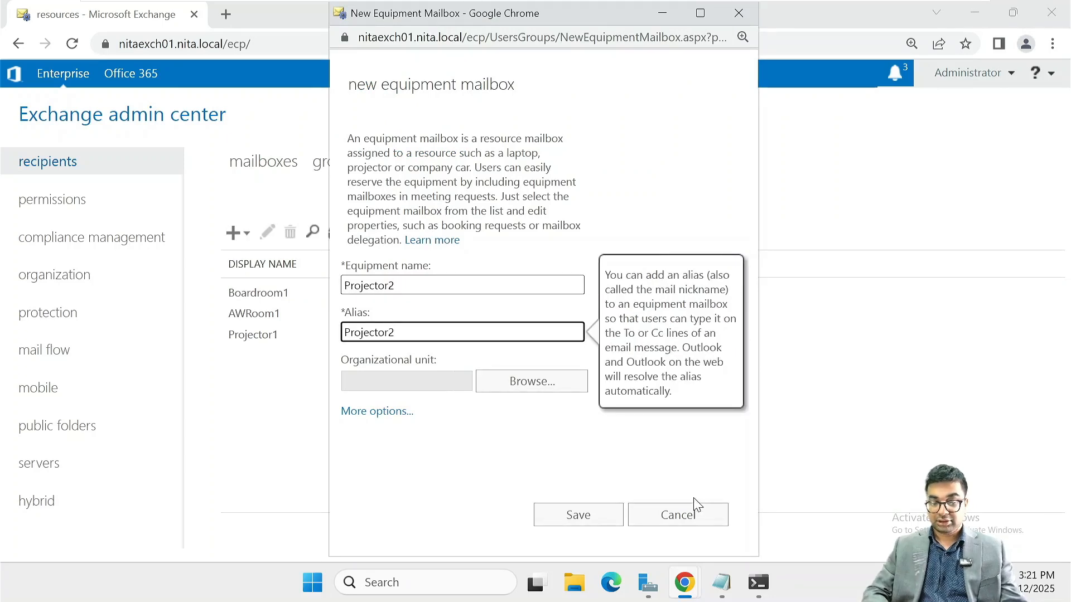
{"action": "left_click", "coordinate": [578, 513]}
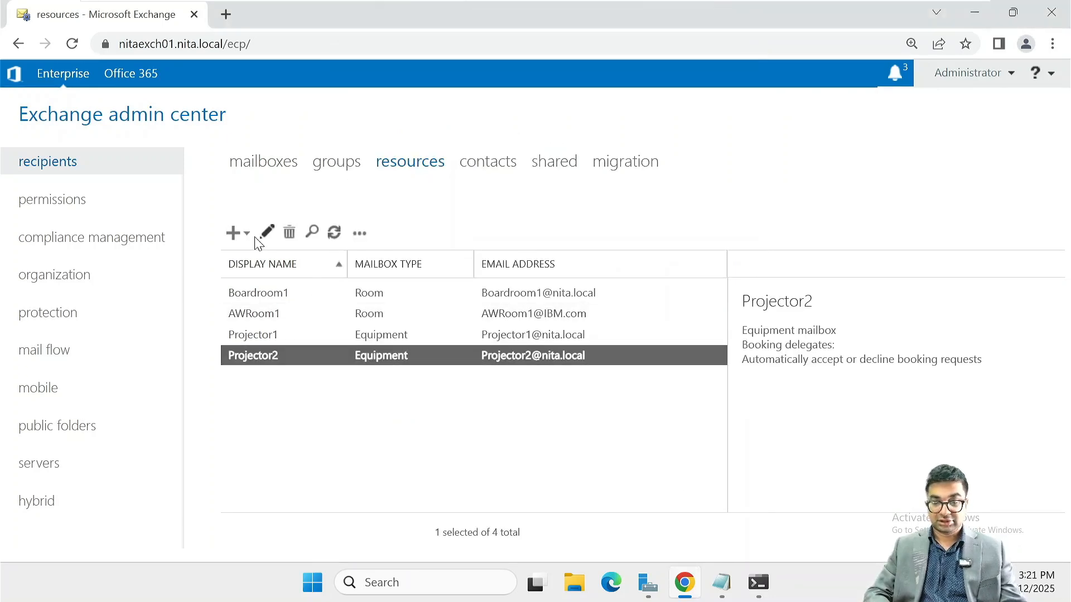
Create equipment mailbox Car1 with alias Car1
{"action": "left_click", "coordinate": [245, 234]}
{"action": "left_click", "coordinate": [261, 291]}
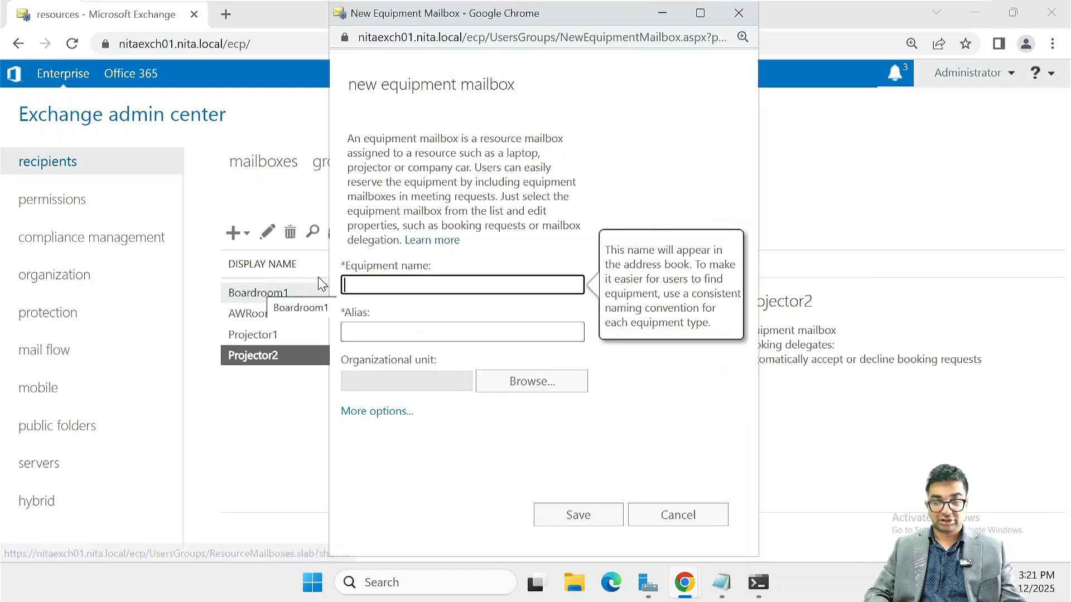
{"action": "type", "text": "Car1"}
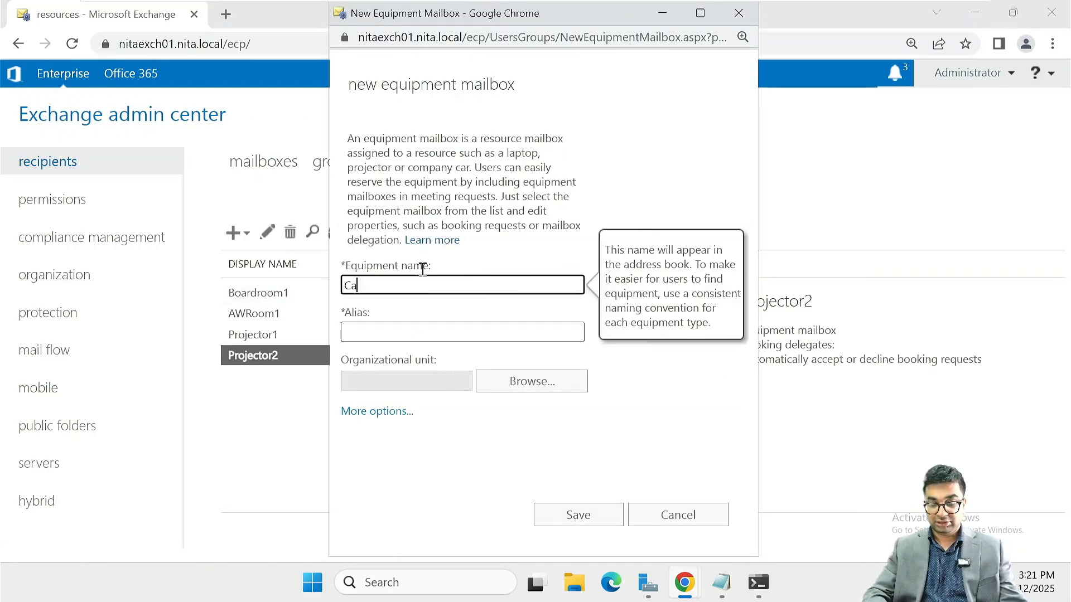
{"action": "key", "text": "shift+Left"}
{"action": "key", "text": "shift+Left"}
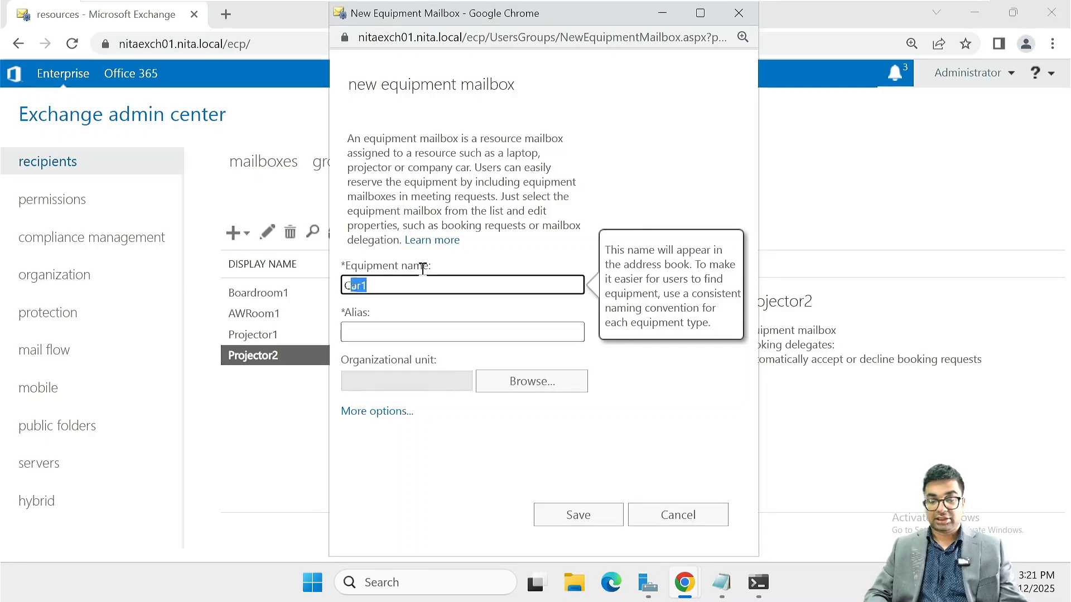
{"action": "key", "text": "Tab"}
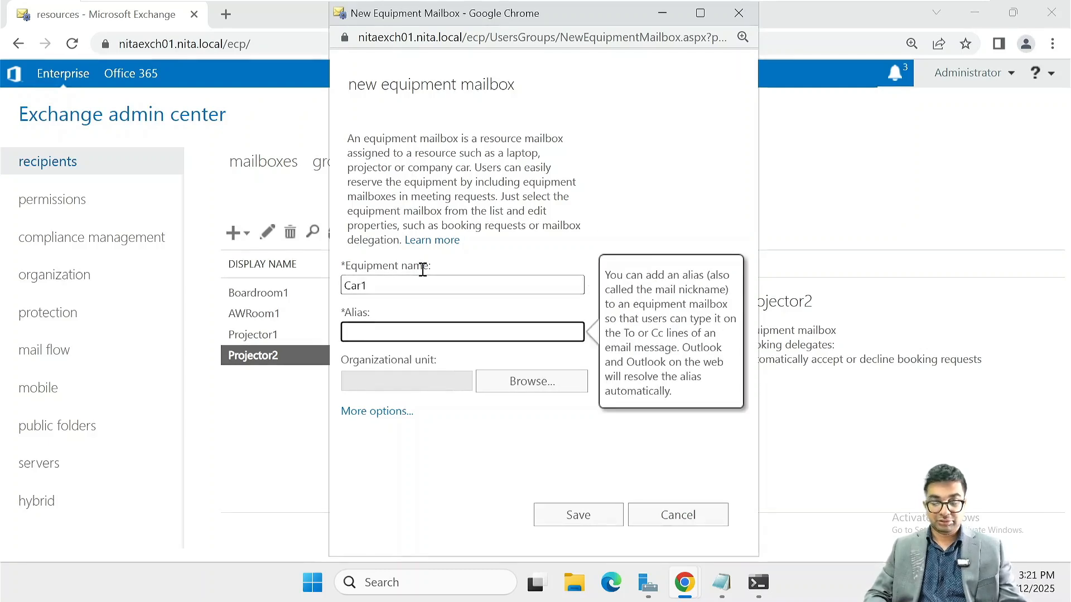
{"action": "type", "text": "Car1"}
{"action": "key", "text": "Return"}
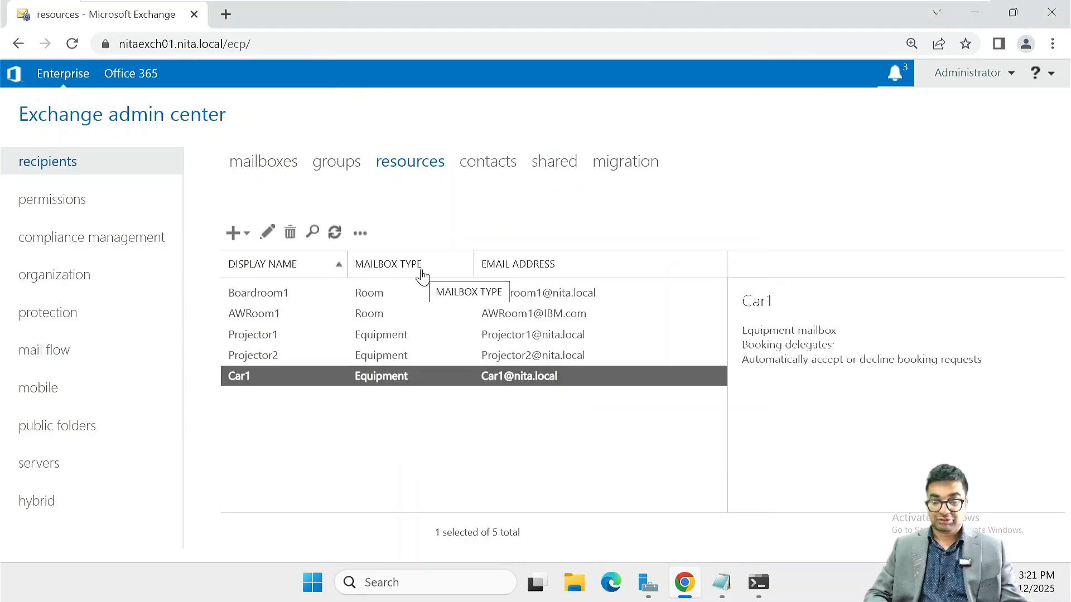
Create equipment mailbox Car2 with Car2 copied into the alias
{"action": "left_click", "coordinate": [233, 233]}
{"action": "left_click", "coordinate": [275, 286]}
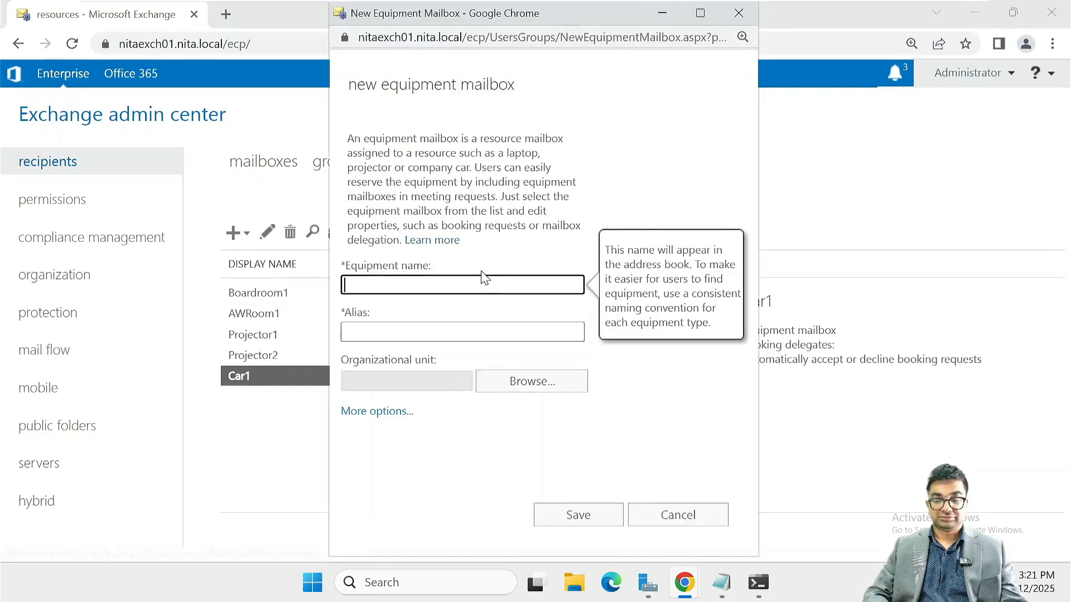
{"action": "type", "text": "Car2"}
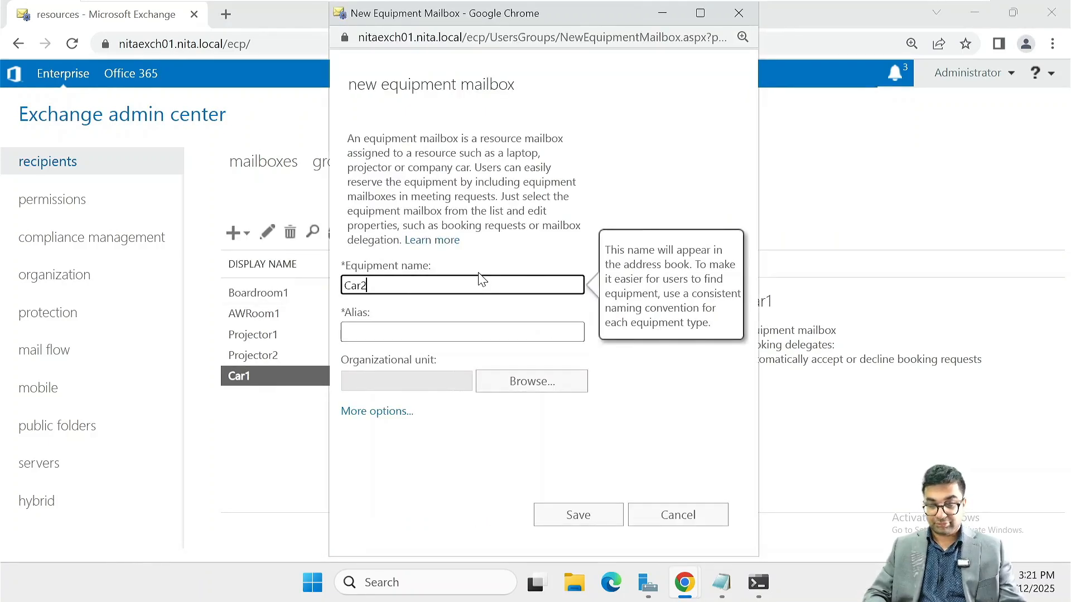
{"action": "key", "text": "ctrl+a"}
{"action": "key", "text": "ctrl+c"}
{"action": "key", "text": "Tab"}
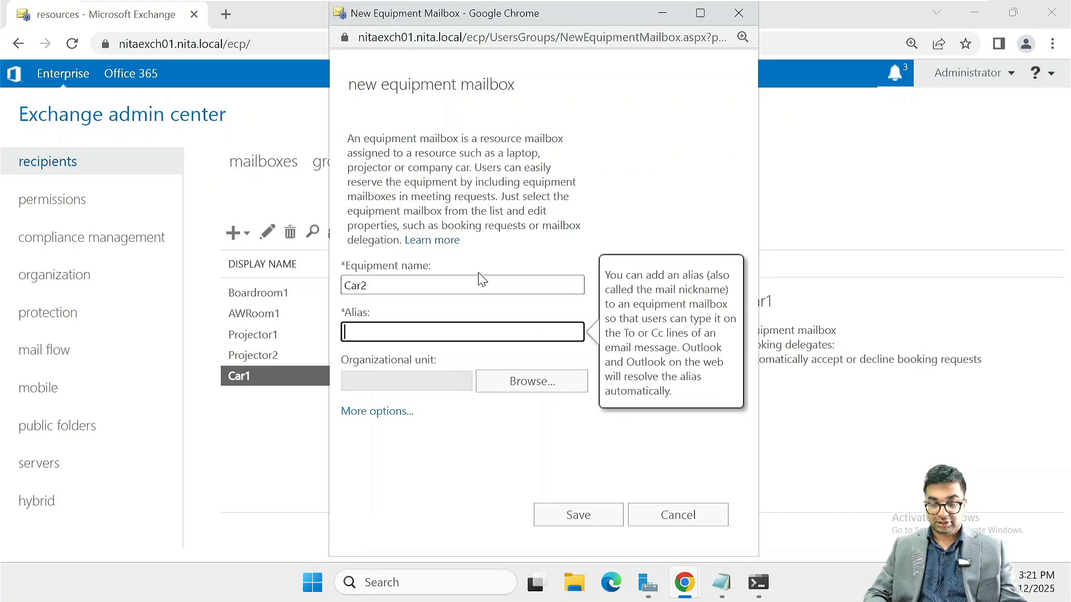
{"action": "key", "text": "ctrl+v"}
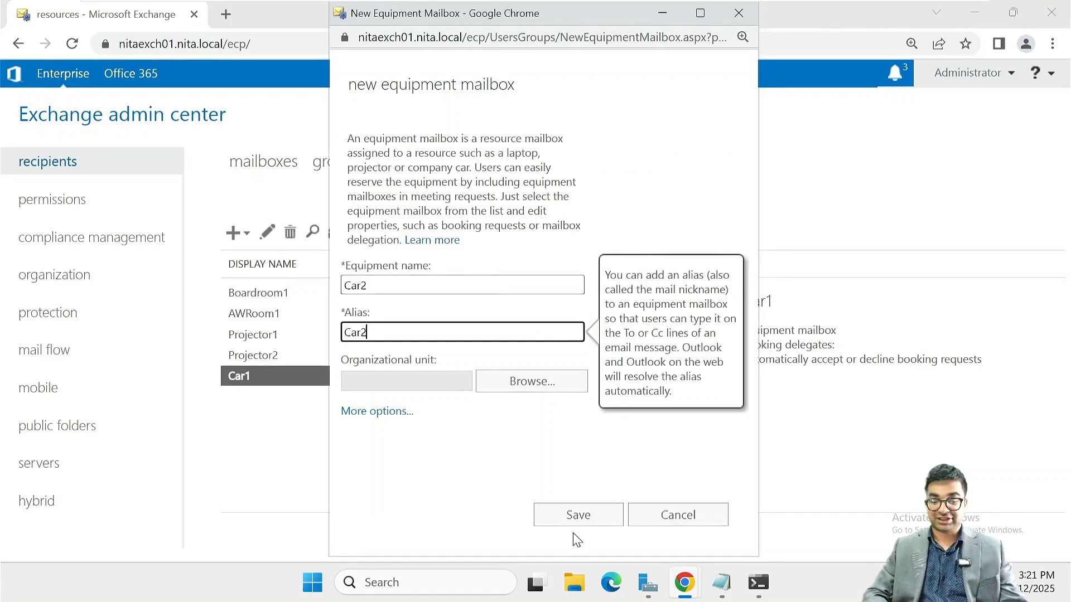
{"action": "left_click", "coordinate": [580, 520]}
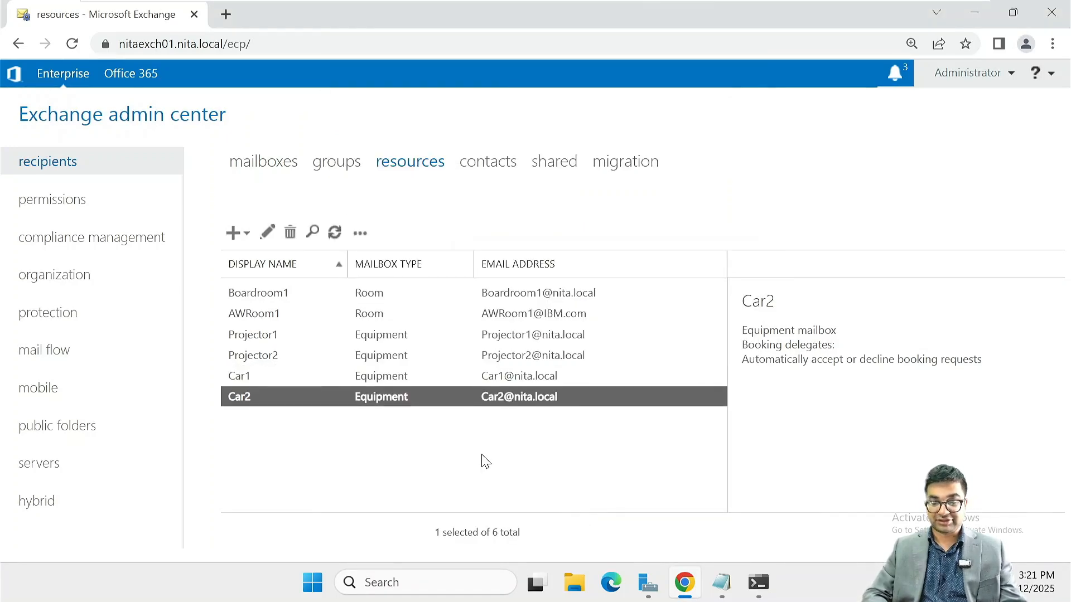
Review the Car1, Projector2 and Projector1 entries in the resources list
{"action": "left_click", "coordinate": [511, 375]}
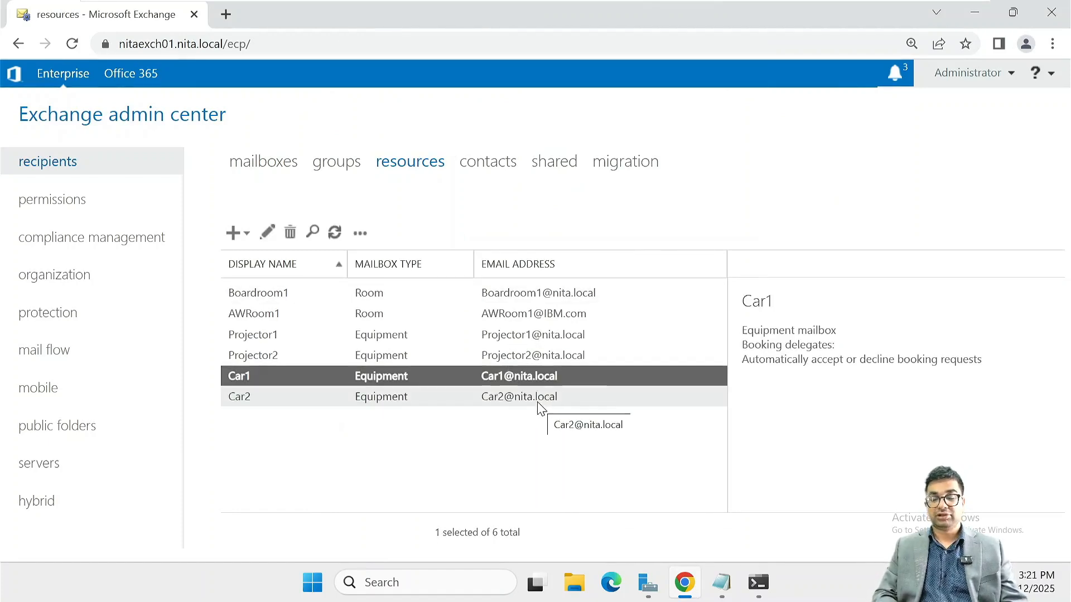
{"action": "left_click", "coordinate": [527, 357]}
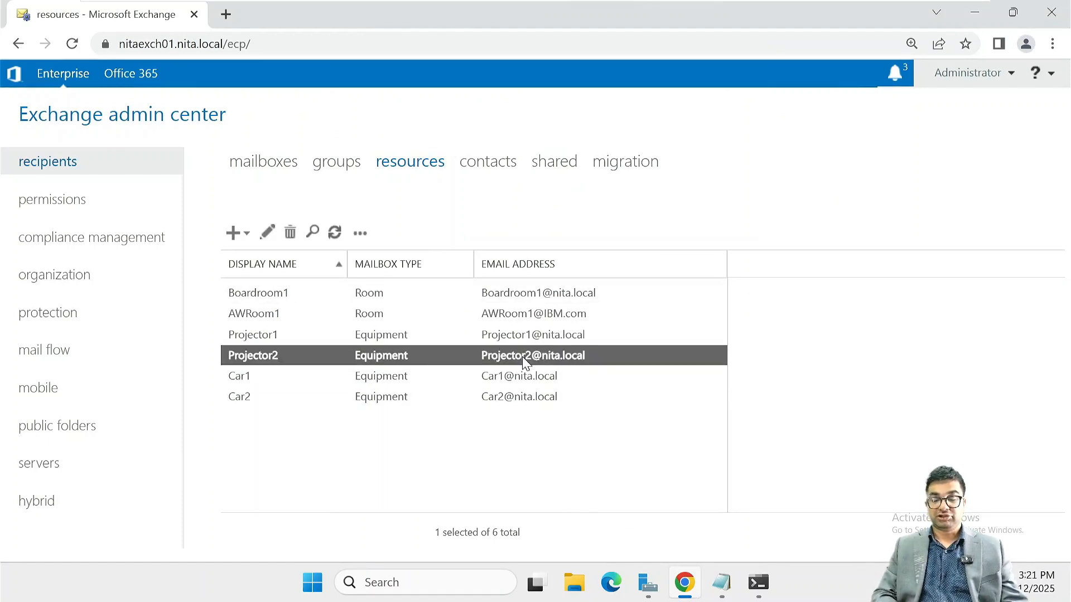
{"action": "left_click", "coordinate": [523, 327]}
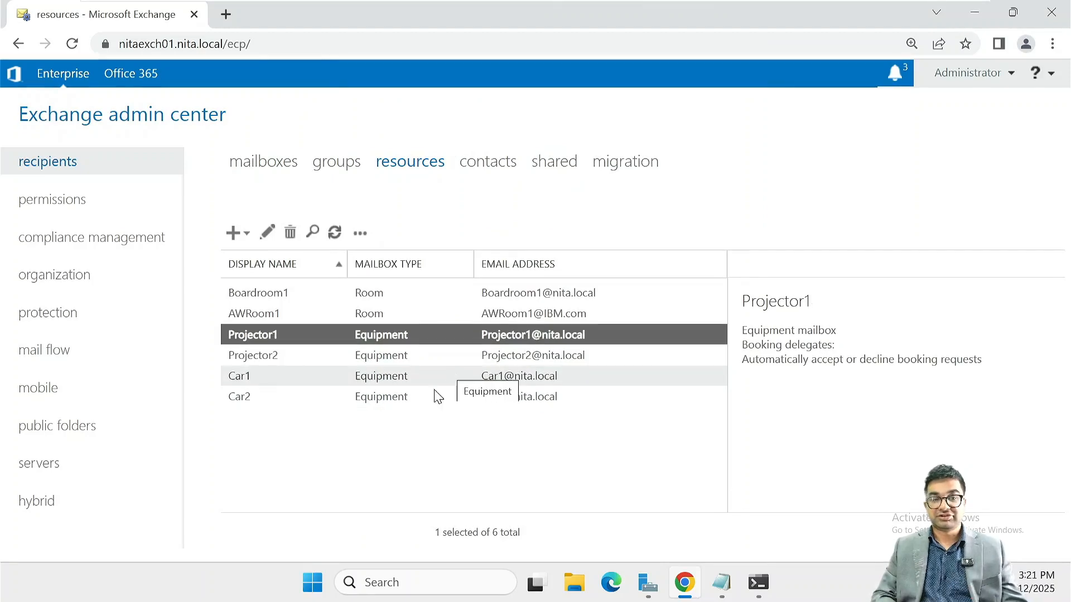
{"action": "left_click", "coordinate": [456, 436]}
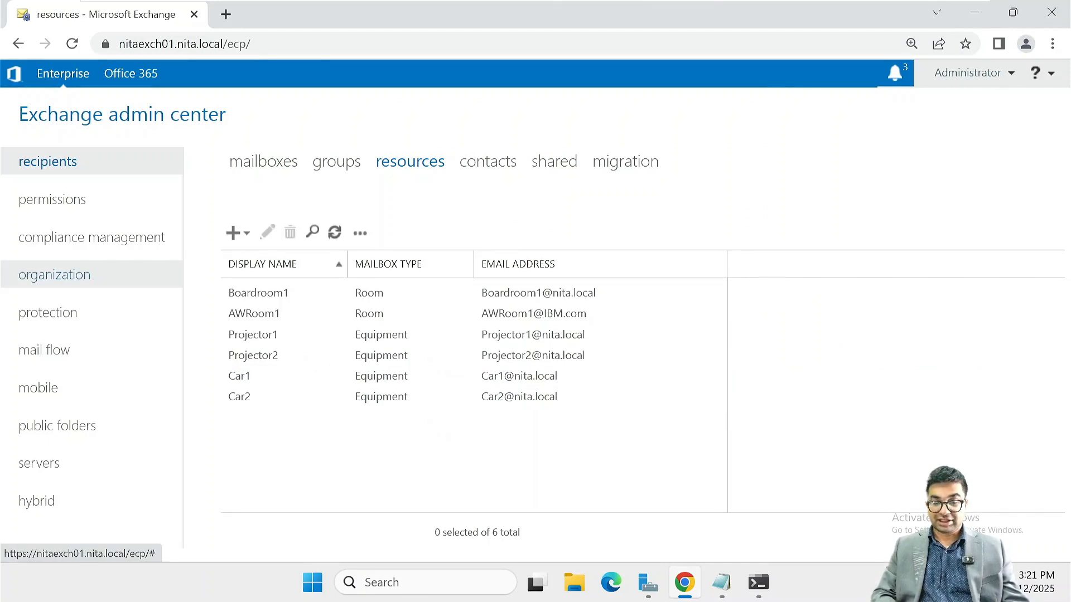
Create room mailbox Boardroom2 with alias Boardroom2
{"action": "left_click", "coordinate": [246, 236]}
{"action": "left_click", "coordinate": [269, 264]}
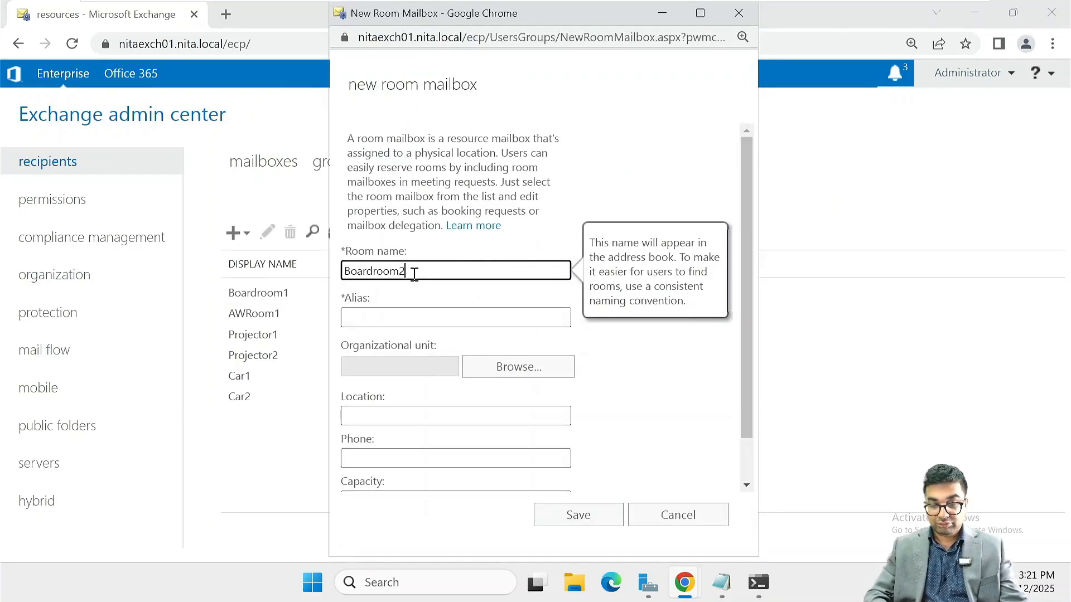
{"action": "type", "text": "Boardroom2"}
{"action": "key", "text": "shift+Left"}
{"action": "key", "text": "shift+Left"}
{"action": "key", "text": "shift+Left"}
{"action": "key", "text": "shift+Left"}
{"action": "key", "text": "shift+Left"}
{"action": "key", "text": "shift+Left"}
{"action": "key", "text": "shift+Left"}
{"action": "key", "text": "shift+Left"}
{"action": "key", "text": "shift+Left"}
{"action": "key", "text": "shift+Left"}
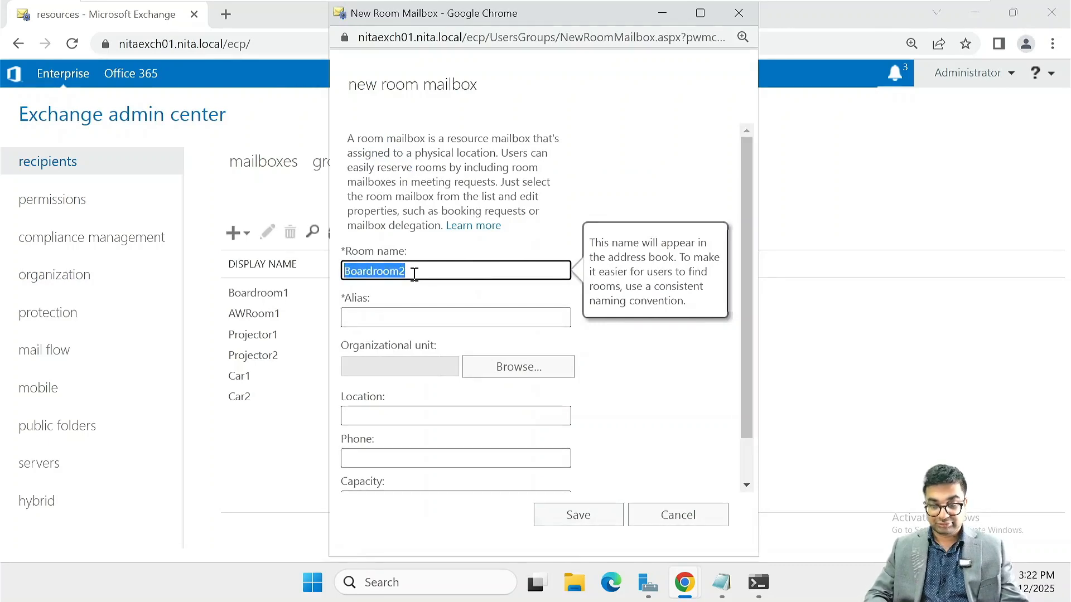
{"action": "key", "text": "ctrl+c"}
{"action": "key", "text": "Tab"}
{"action": "key", "text": "ctrl+v"}
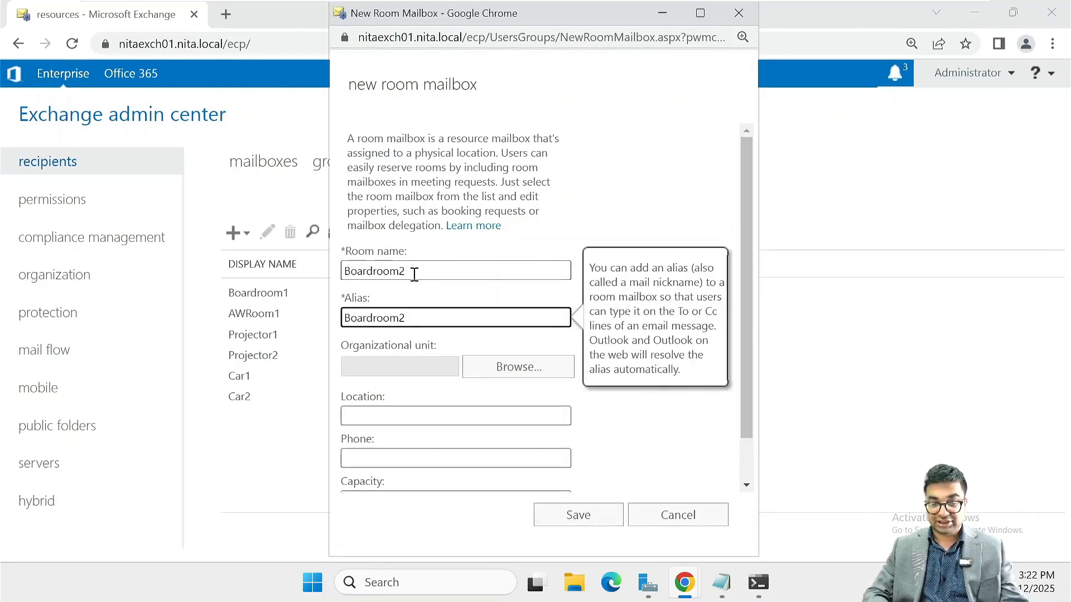
{"action": "scroll", "coordinate": [414, 274], "scroll_direction": "down", "scroll_amount": 1}
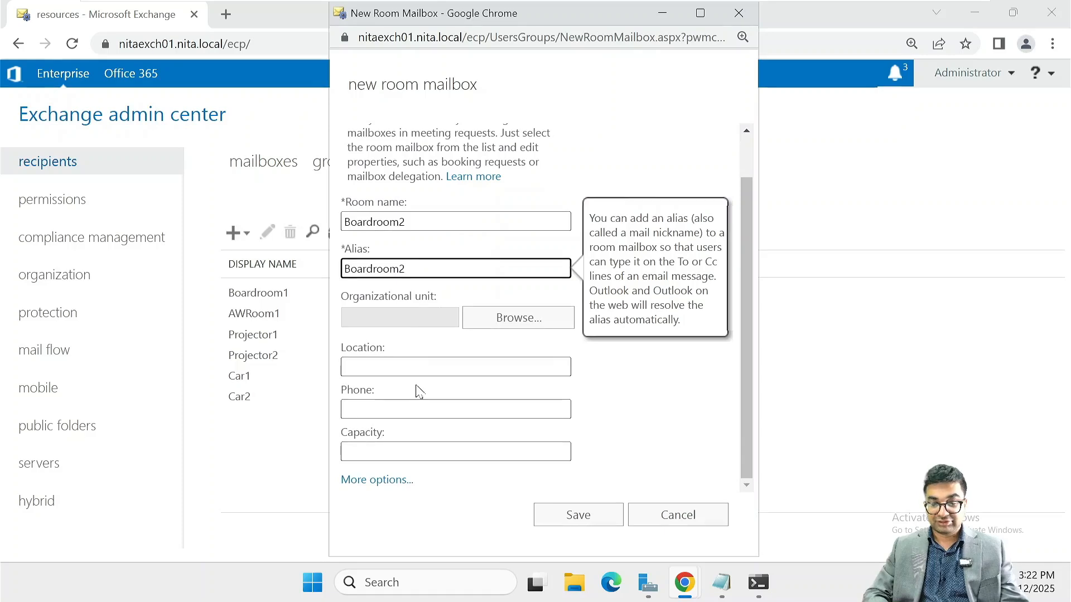
{"action": "left_click", "coordinate": [571, 520]}
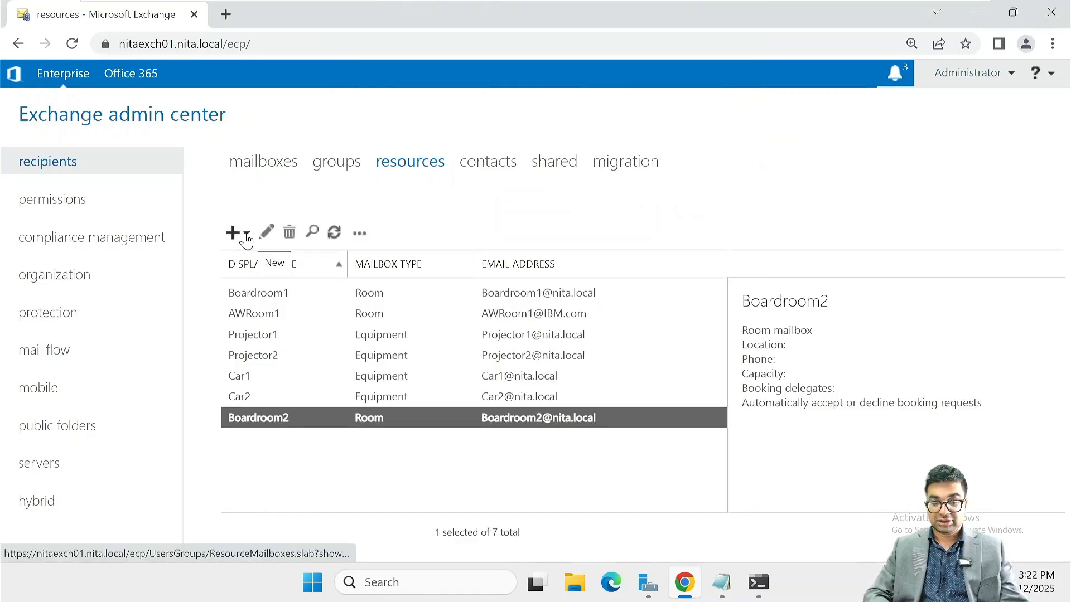
Create room mailbox Trainingroom1 with alias Trainingroom1
{"action": "left_click", "coordinate": [238, 234]}
{"action": "left_click", "coordinate": [300, 263]}
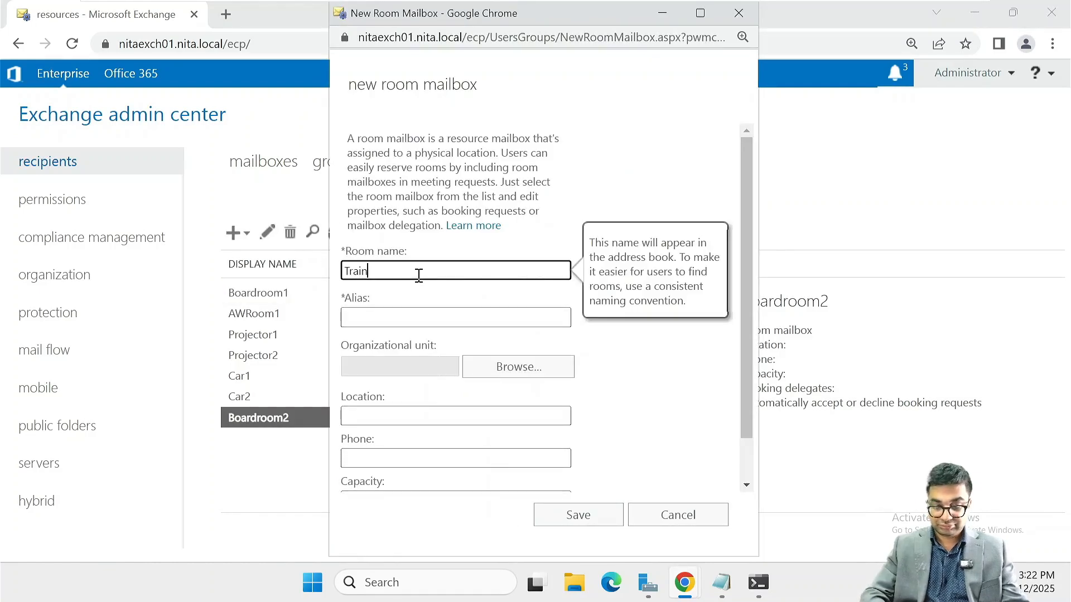
{"action": "type", "text": "Trainingroom1"}
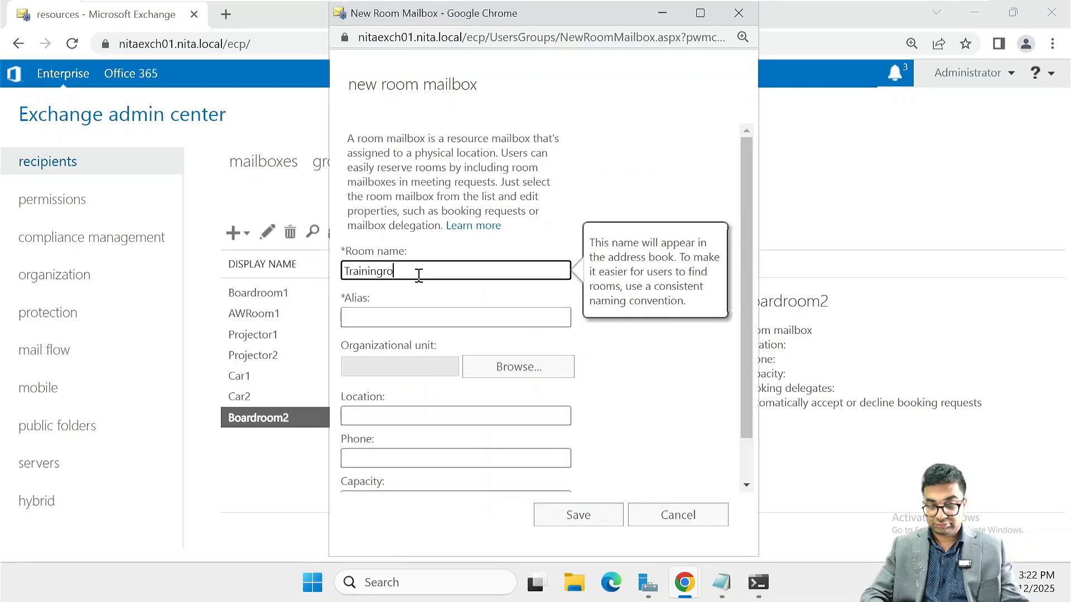
{"action": "key", "text": "shift+Left"}
{"action": "key", "text": "shift+Left"}
{"action": "key", "text": "shift+Left"}
{"action": "key", "text": "shift+Left"}
{"action": "key", "text": "shift+Left"}
{"action": "key", "text": "shift+Left"}
{"action": "key", "text": "shift+Left"}
{"action": "key", "text": "shift+Left"}
{"action": "key", "text": "shift+Left"}
{"action": "key", "text": "shift+Left"}
{"action": "key", "text": "shift+Left"}
{"action": "key", "text": "shift+Left"}
{"action": "key", "text": "shift+Left"}
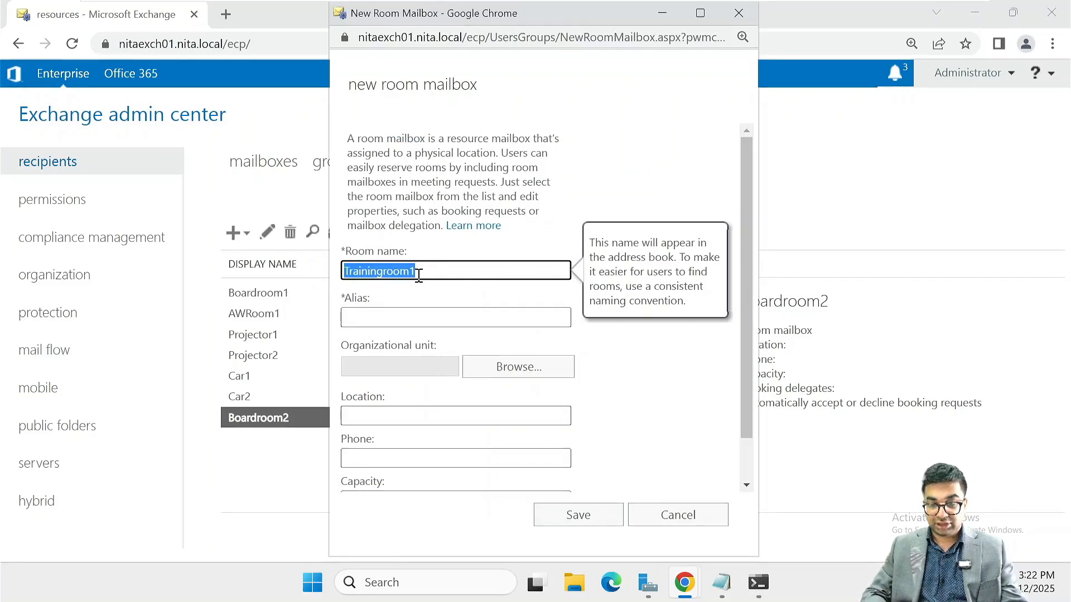
{"action": "key", "text": "Left"}
{"action": "key", "text": "shift+Right"}
{"action": "key", "text": "shift+Right"}
{"action": "key", "text": "shift+Right"}
{"action": "key", "text": "shift+Right"}
{"action": "key", "text": "shift+Right"}
{"action": "key", "text": "shift+Right"}
{"action": "key", "text": "shift+Right"}
{"action": "key", "text": "shift+Right"}
{"action": "key", "text": "shift+Right"}
{"action": "key", "text": "shift+Right"}
{"action": "key", "text": "shift+Right"}
{"action": "key", "text": "shift+Right"}
{"action": "key", "text": "shift+Right"}
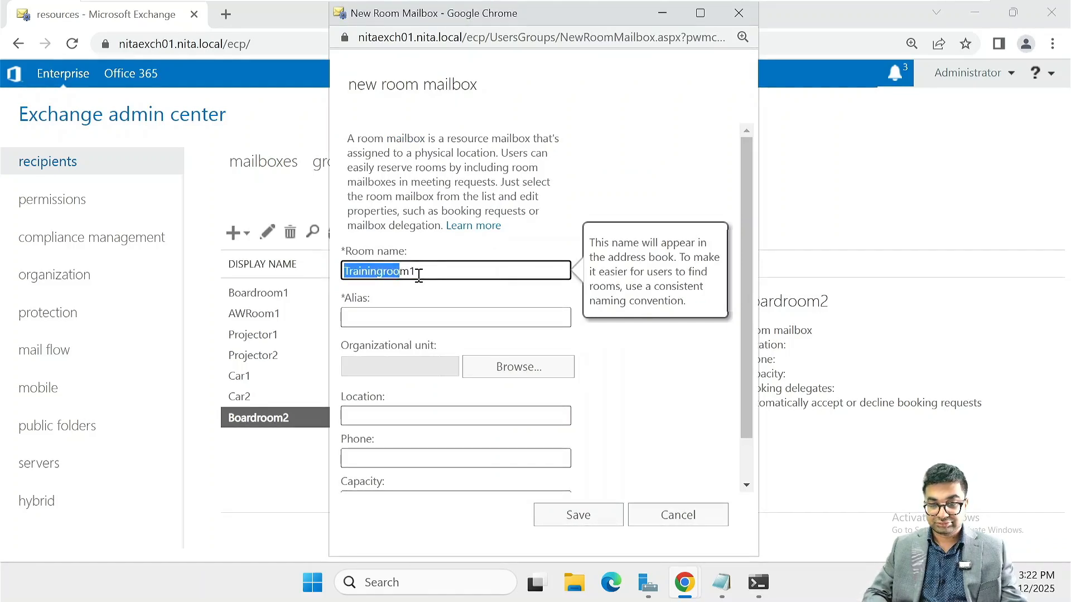
{"action": "key", "text": "ctrl+c"}
{"action": "key", "text": "Tab"}
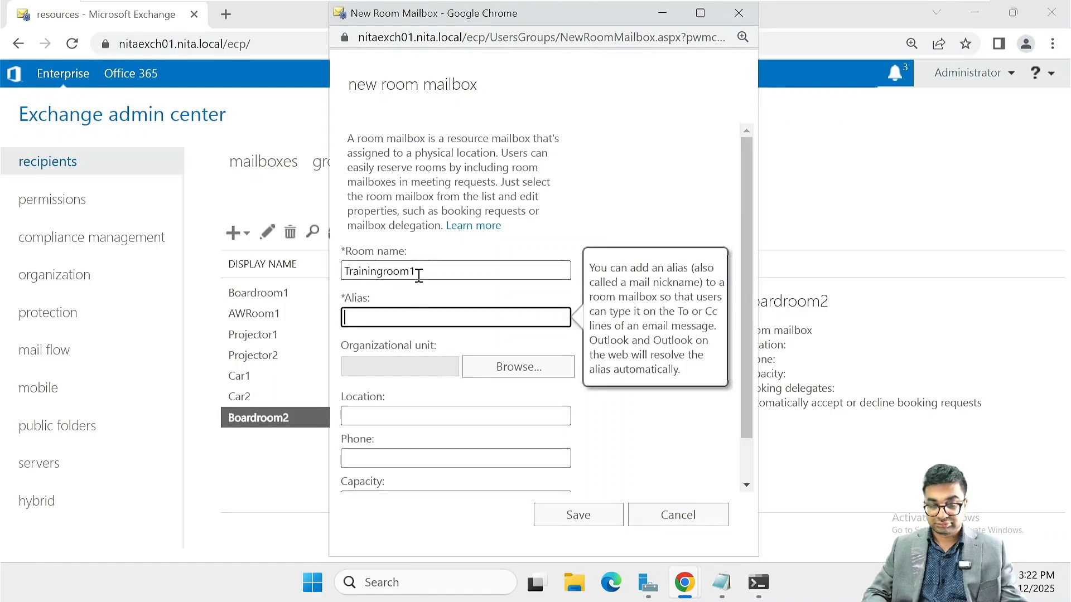
{"action": "key", "text": "ctrl+v"}
{"action": "key", "text": "Return"}
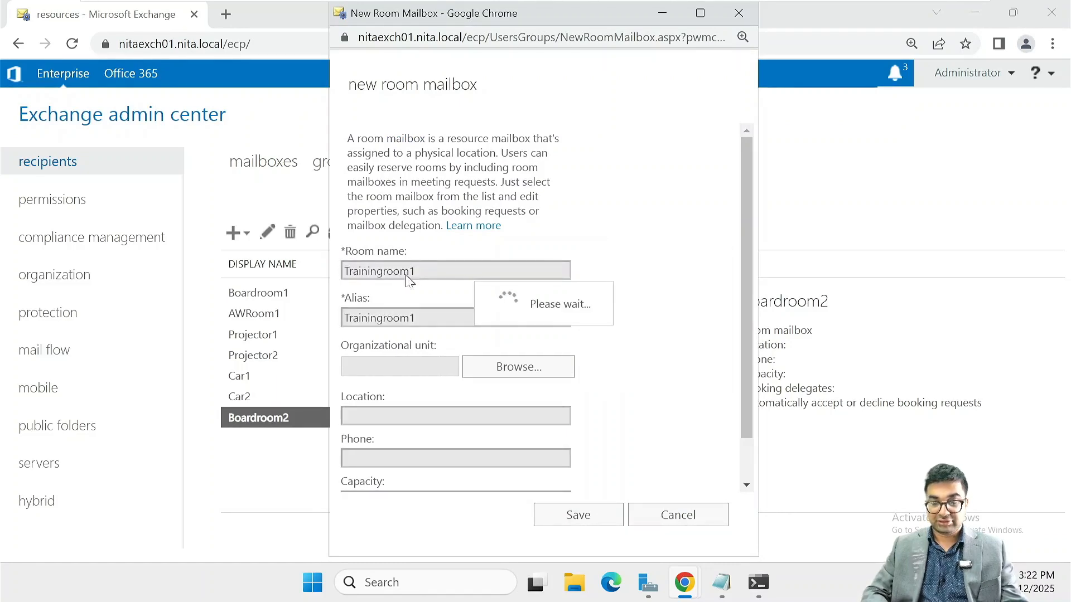
Create room mailbox Trainingroom2 with alias Trainingroom2 and refresh the resources list
{"action": "left_click", "coordinate": [247, 234]}
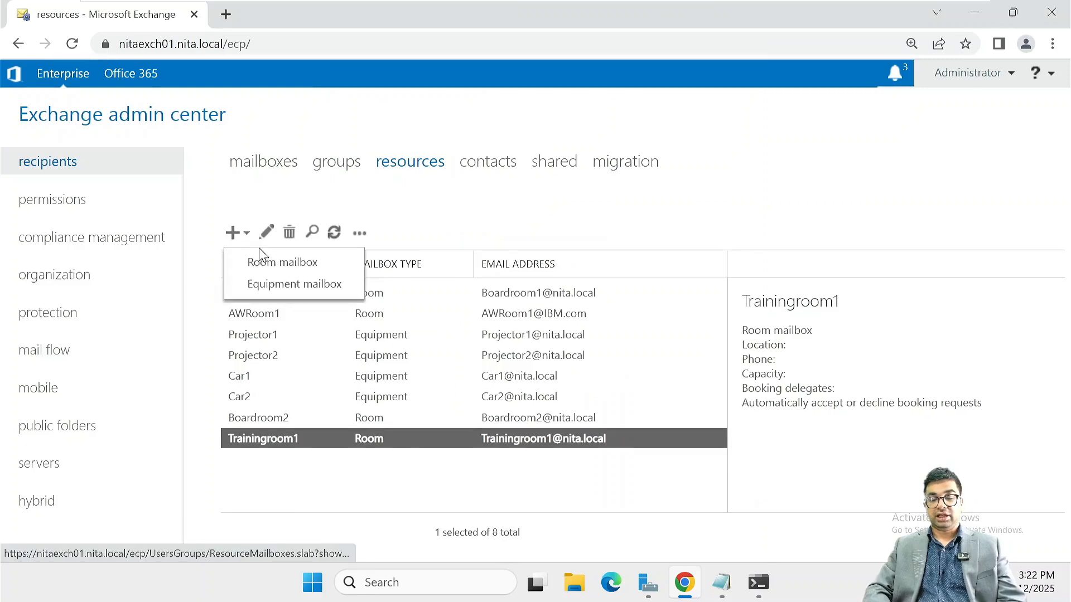
{"action": "left_click", "coordinate": [269, 272]}
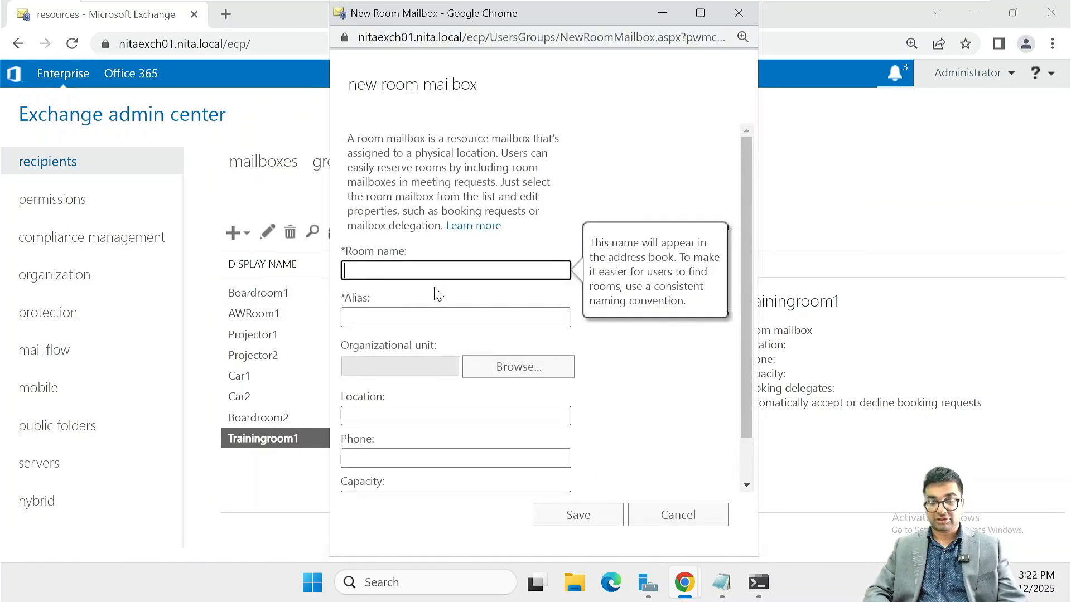
{"action": "type", "text": "Trainingroom2"}
{"action": "key", "text": "shift+Left"}
{"action": "key", "text": "shift+Left"}
{"action": "key", "text": "shift+Left"}
{"action": "key", "text": "shift+Left"}
{"action": "key", "text": "shift+Left"}
{"action": "key", "text": "shift+Left"}
{"action": "key", "text": "shift+Left"}
{"action": "key", "text": "shift+Left"}
{"action": "key", "text": "shift+Left"}
{"action": "key", "text": "shift+Left"}
{"action": "key", "text": "shift+Left"}
{"action": "key", "text": "shift+Left"}
{"action": "key", "text": "shift+Left"}
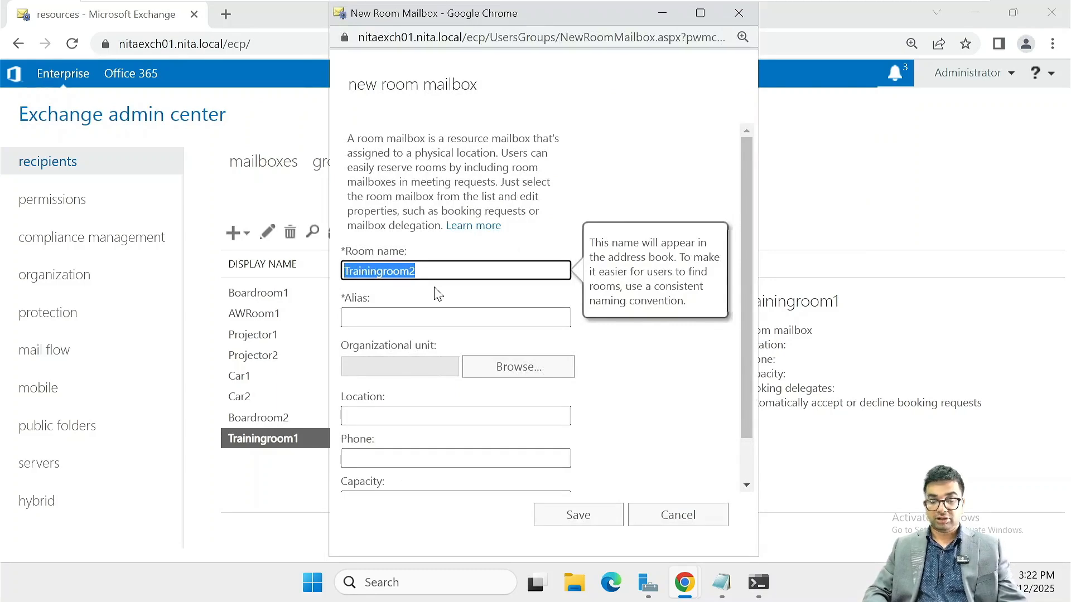
{"action": "key", "text": "ctrl+c"}
{"action": "left_click", "coordinate": [409, 316]}
{"action": "key", "text": "ctrl+v"}
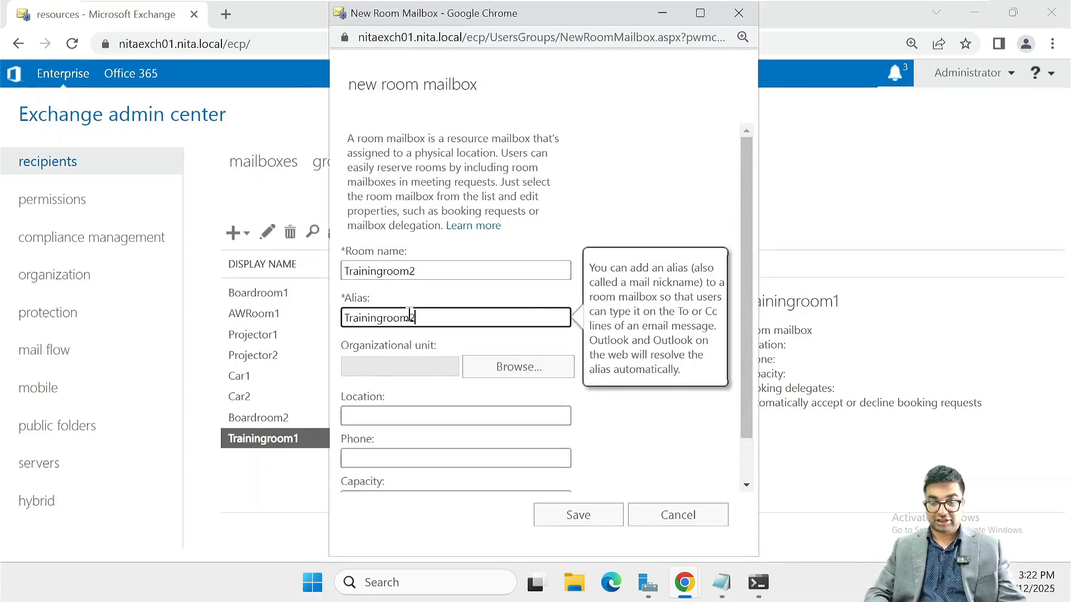
{"action": "key", "text": "Return"}
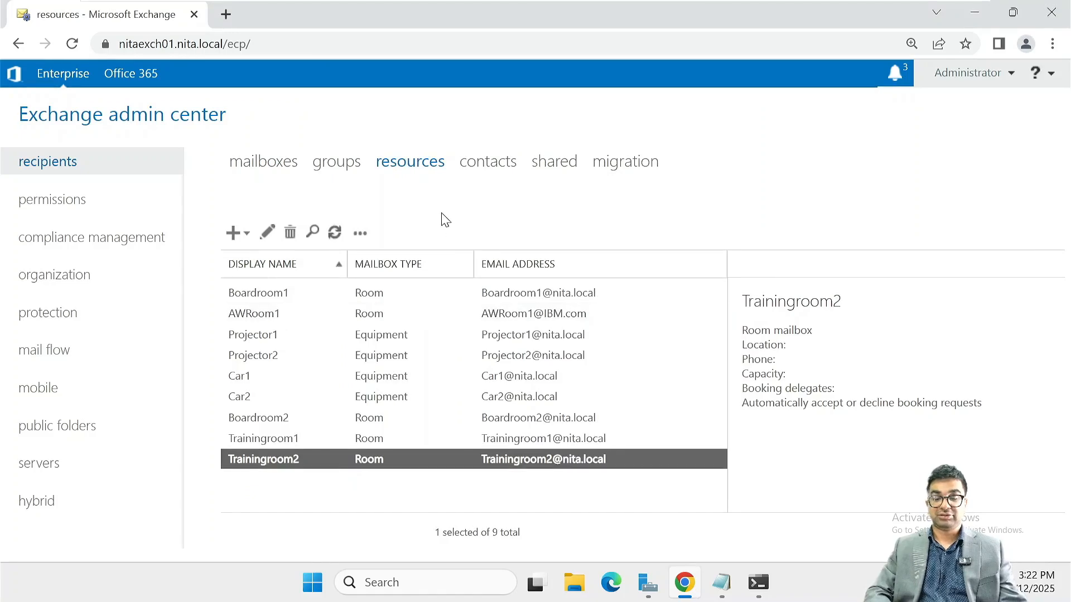
{"action": "left_click", "coordinate": [334, 233]}
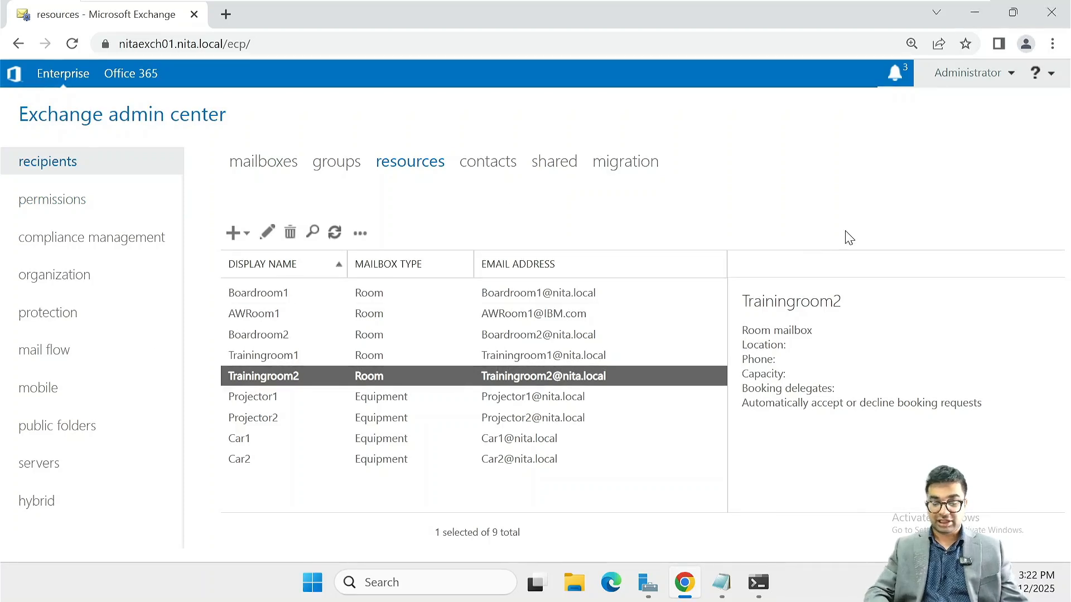
Open a new incognito window and pick the Outlook web address suggestion
{"action": "key", "text": "ctrl+shift+n"}
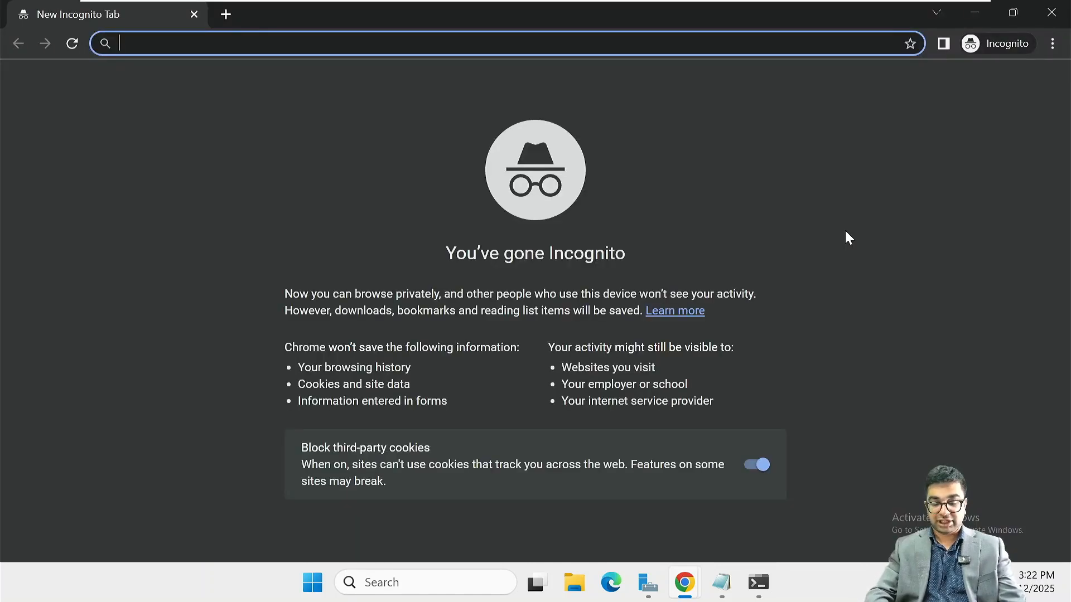
{"action": "type", "text": "ht"}
{"action": "key", "text": "Down"}
{"action": "key", "text": "Down"}
{"action": "key", "text": "Down"}
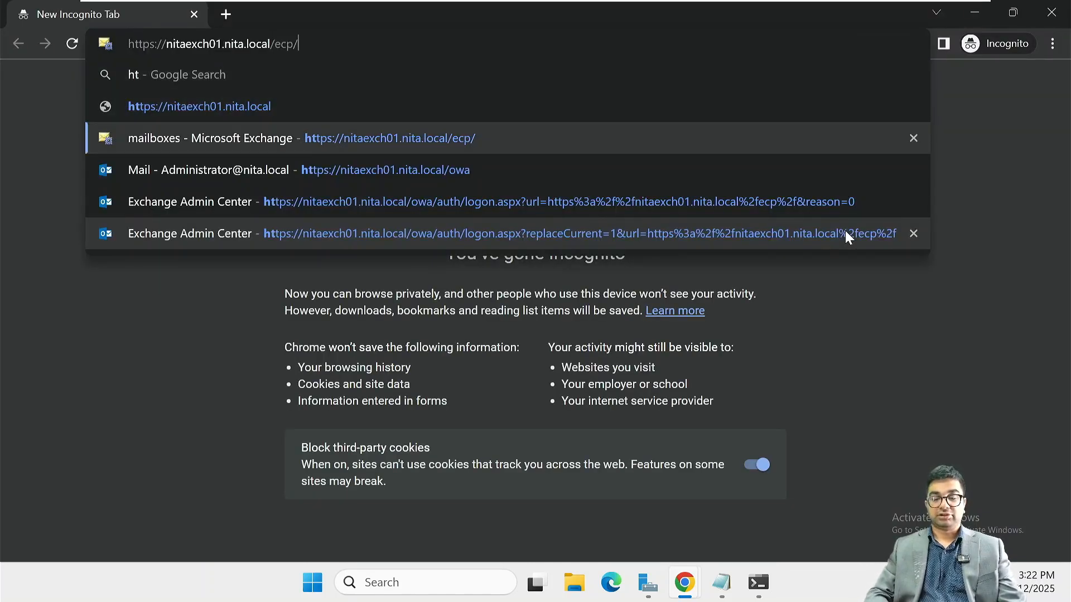
Sign in to Outlook on the web with a NITA domain user name and password, correcting typos
{"action": "key", "text": "Return"}
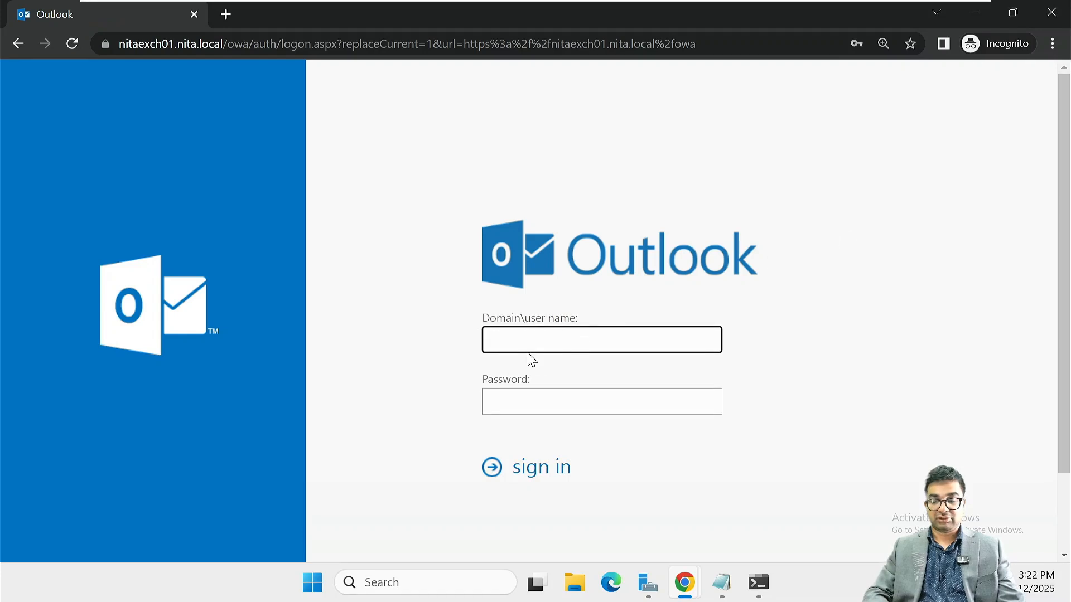
{"action": "type", "text": "NITA\\"}
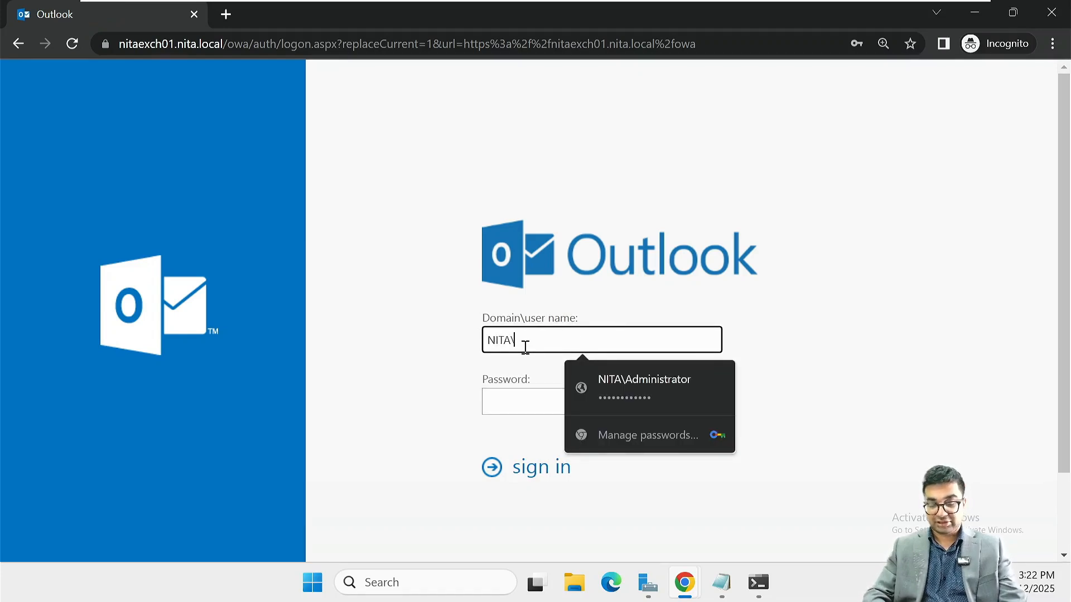
{"action": "type", "text": "rgosling"}
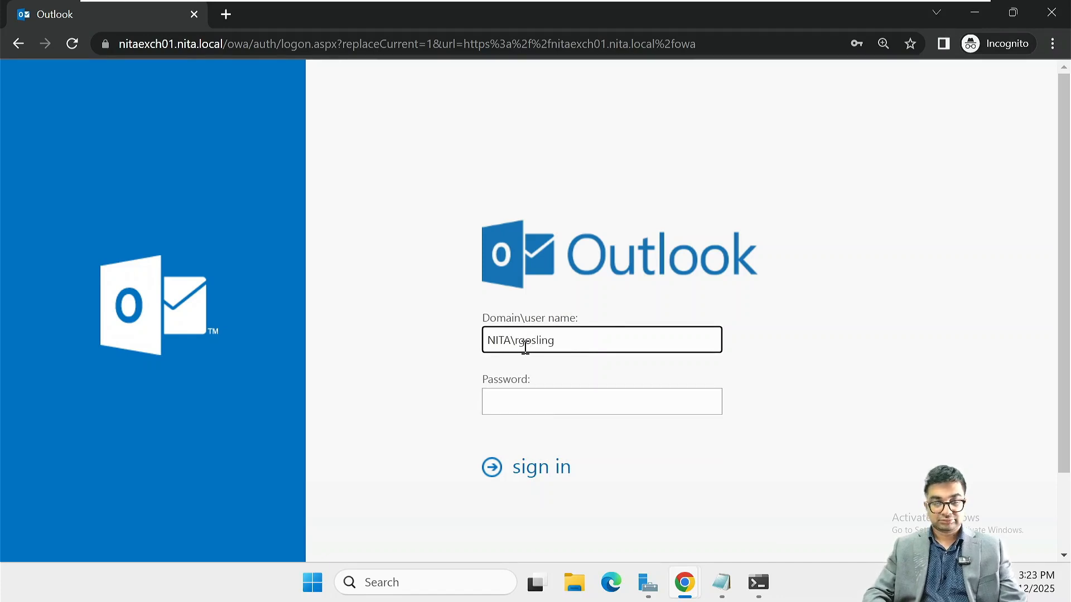
{"action": "key", "text": "Tab"}
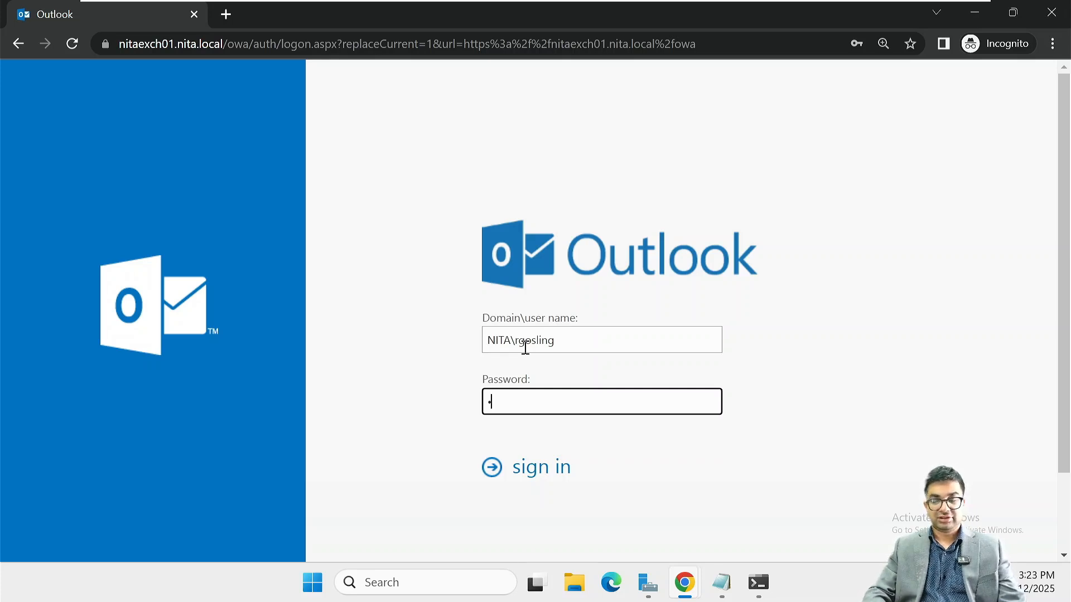
{"action": "key", "text": "BackSpace"}
{"action": "left_click", "coordinate": [584, 343]}
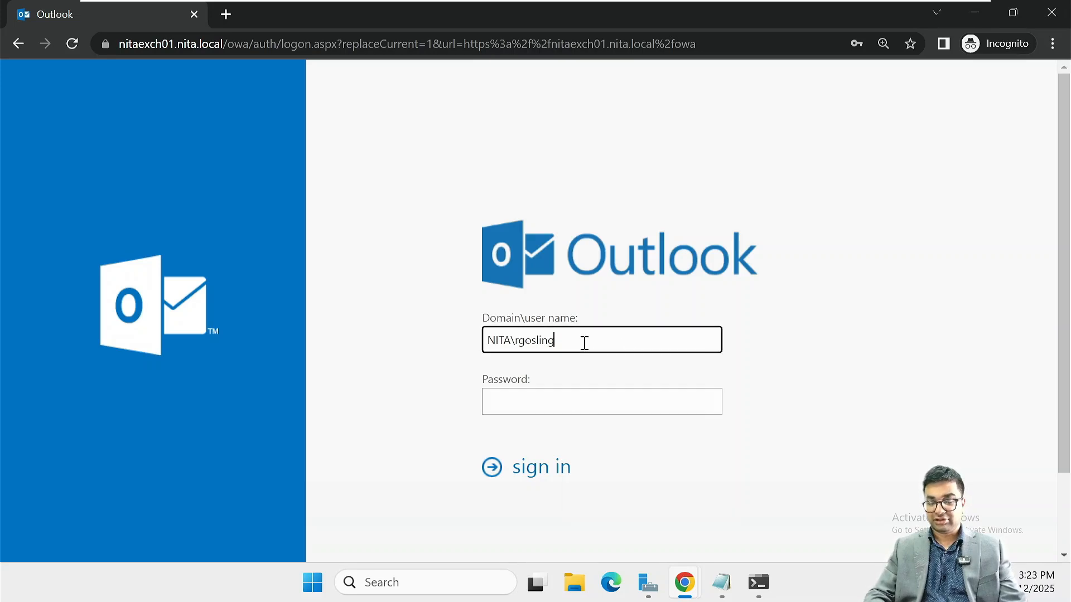
{"action": "key", "text": "BackSpace"}
{"action": "key", "text": "BackSpace"}
{"action": "key", "text": "BackSpace"}
{"action": "key", "text": "BackSpace"}
{"action": "key", "text": "BackSpace"}
{"action": "key", "text": "BackSpace"}
{"action": "key", "text": "BackSpace"}
{"action": "key", "text": "BackSpace"}
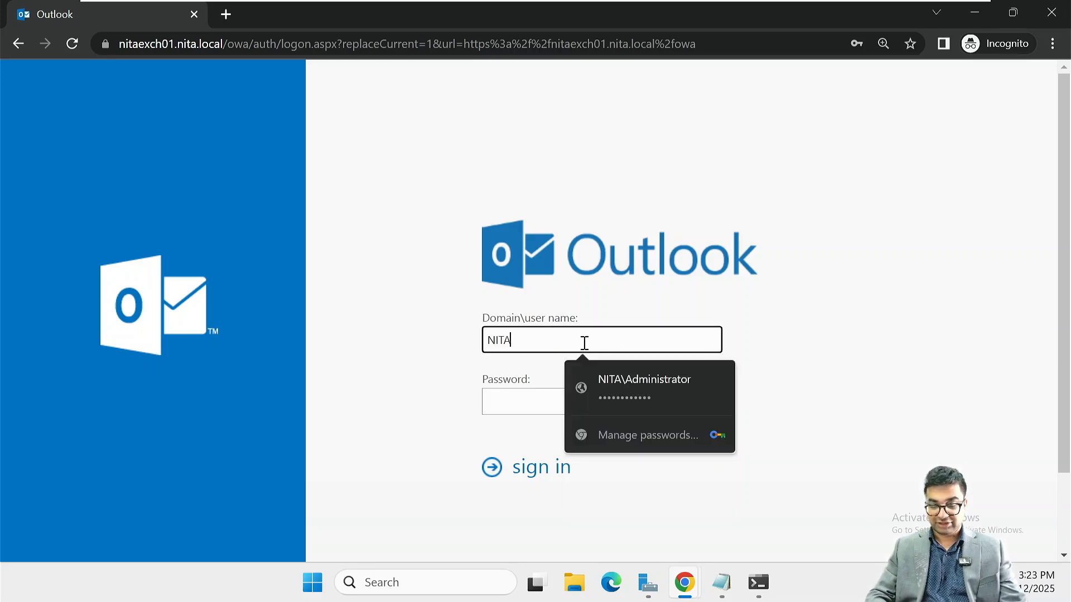
{"action": "type", "text": "\\bwillis"}
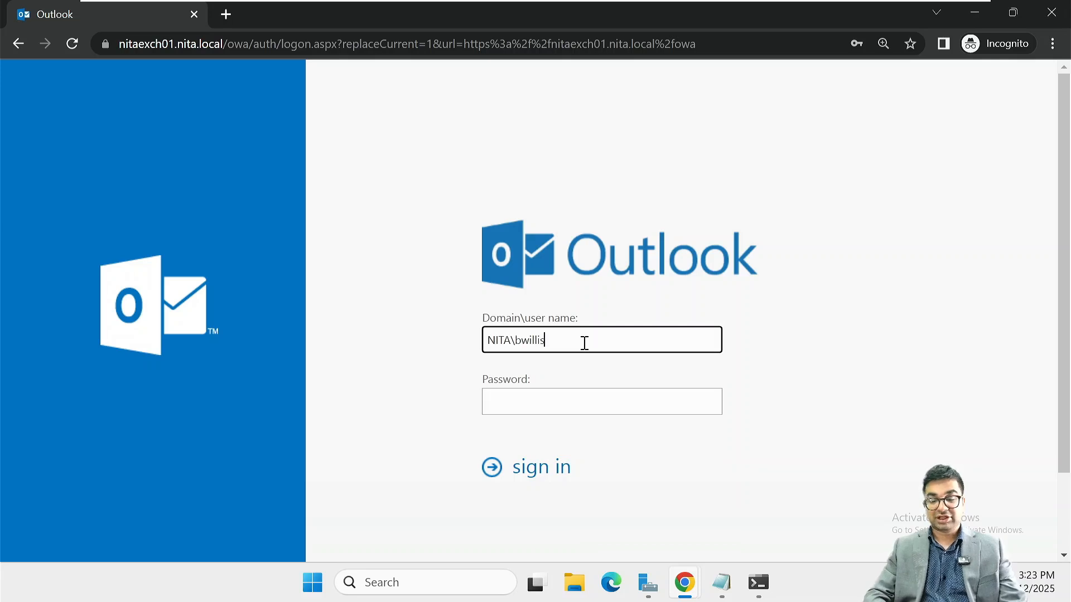
{"action": "key", "text": "Tab"}
{"action": "type", "text": "P"}
{"action": "type", "text": "•••••"}
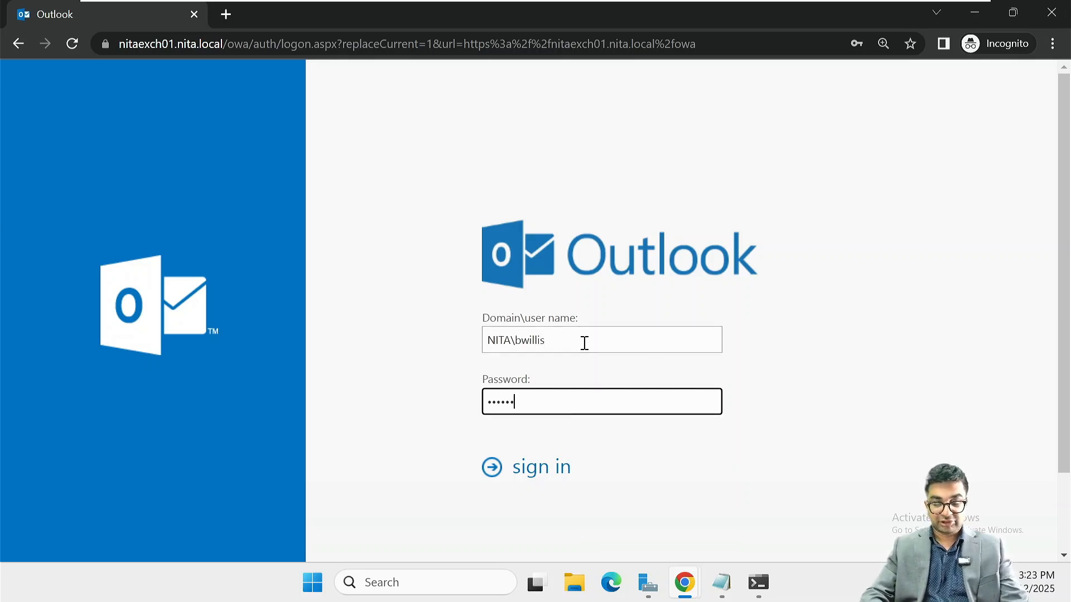
{"action": "type", "text": "•••••"}
{"action": "key", "text": "Return"}
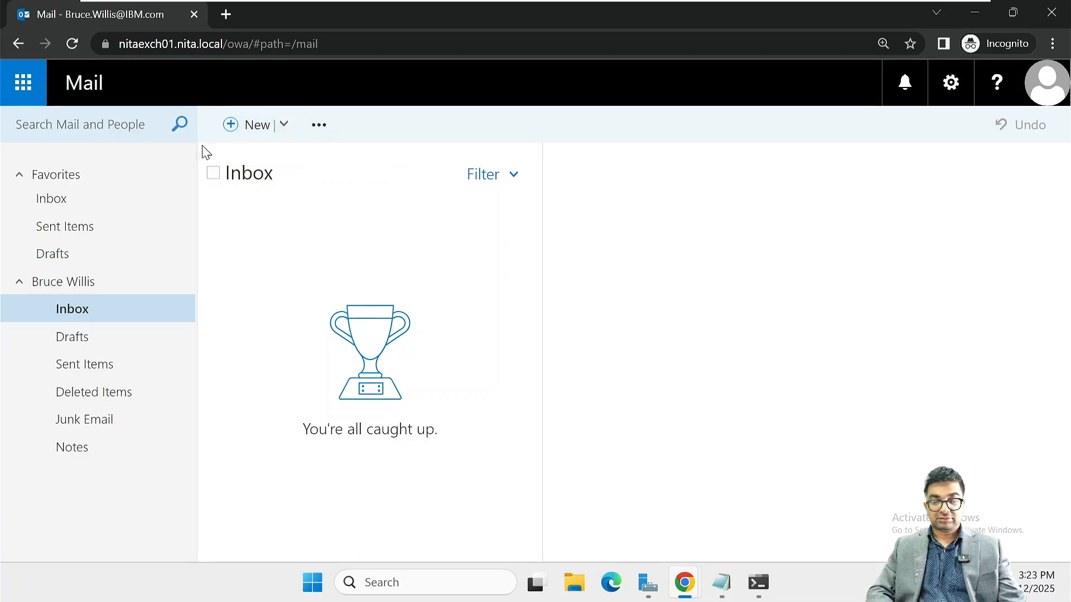
Switch to Calendar, select Thursday, November 13, and start a new calendar event
{"action": "left_click", "coordinate": [21, 89]}
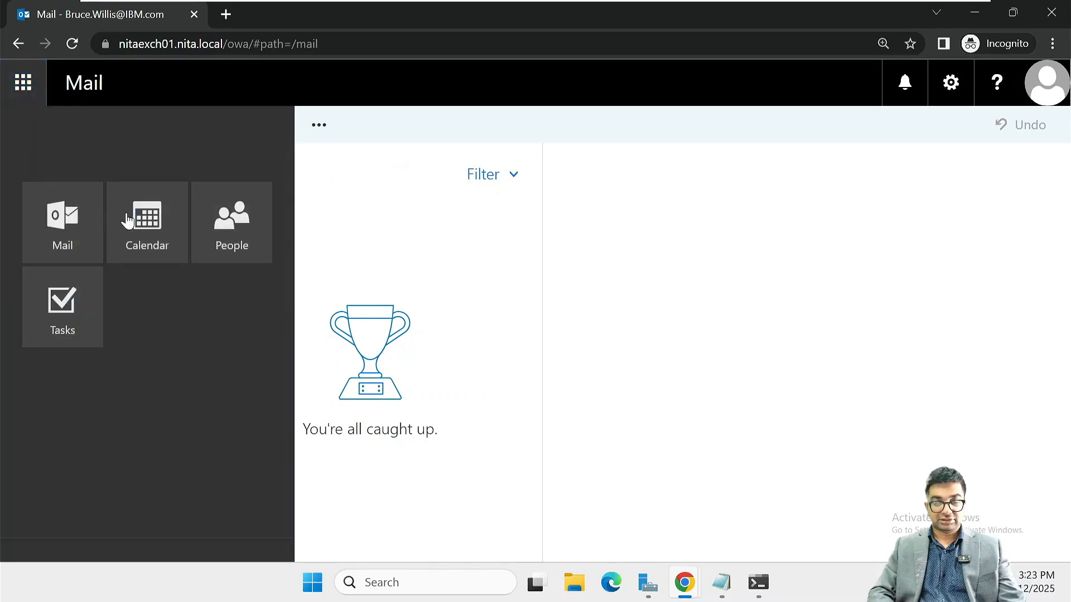
{"action": "left_click", "coordinate": [173, 239]}
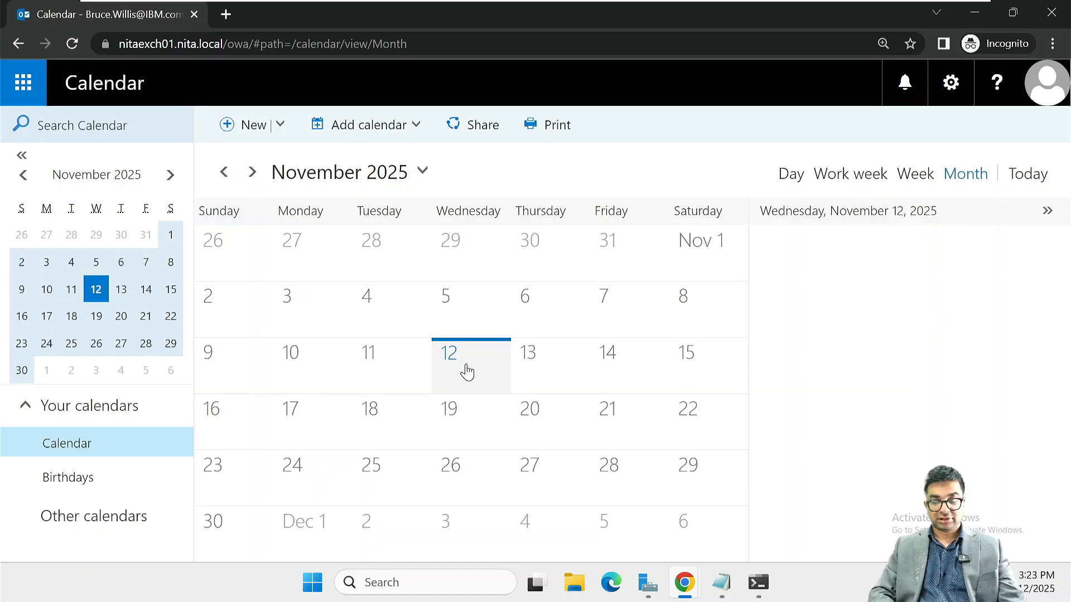
{"action": "left_click", "coordinate": [557, 384]}
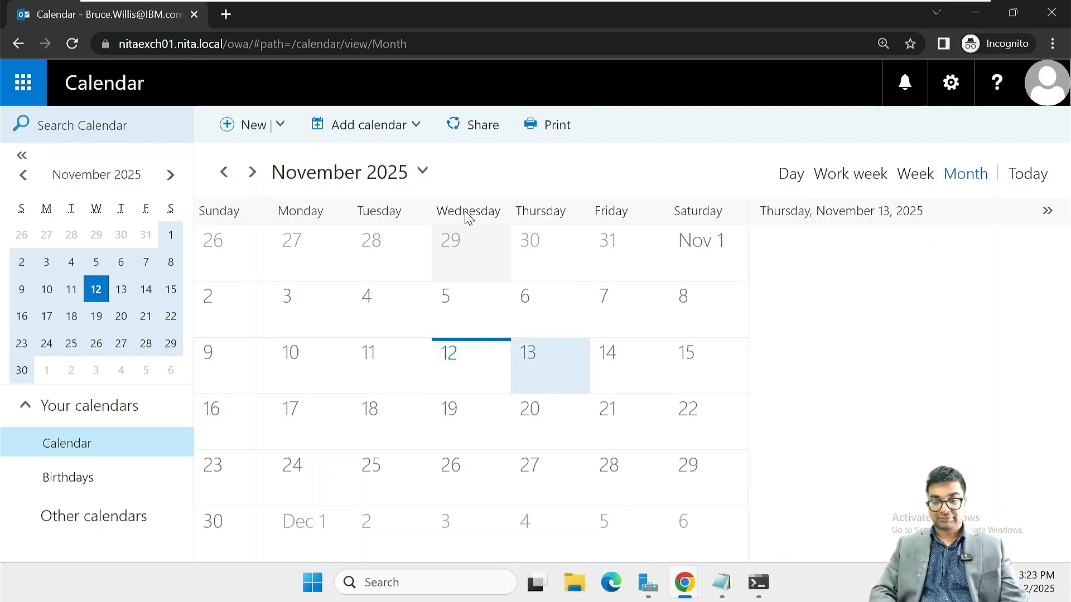
{"action": "left_click", "coordinate": [279, 125]}
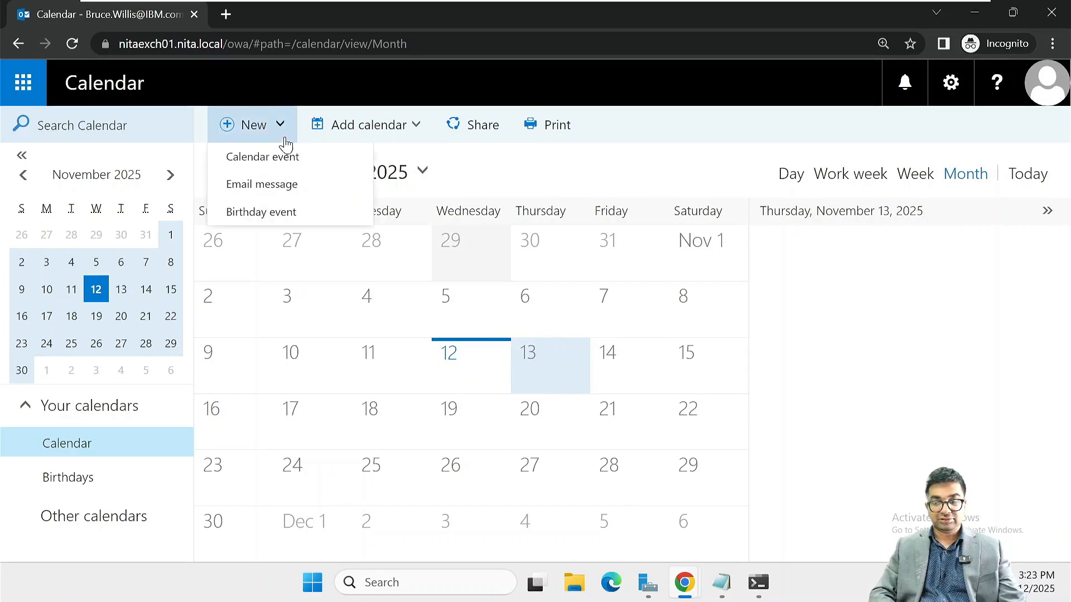
{"action": "left_click", "coordinate": [290, 159]}
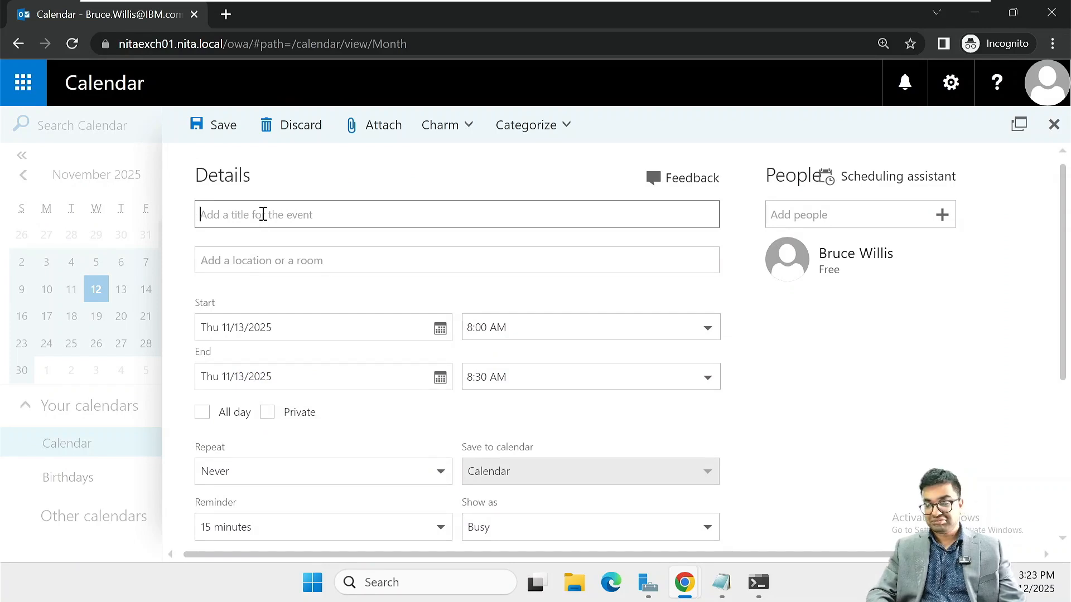
Add two colleagues as attendees of the new event by resolving their names
{"action": "left_click", "coordinate": [266, 253]}
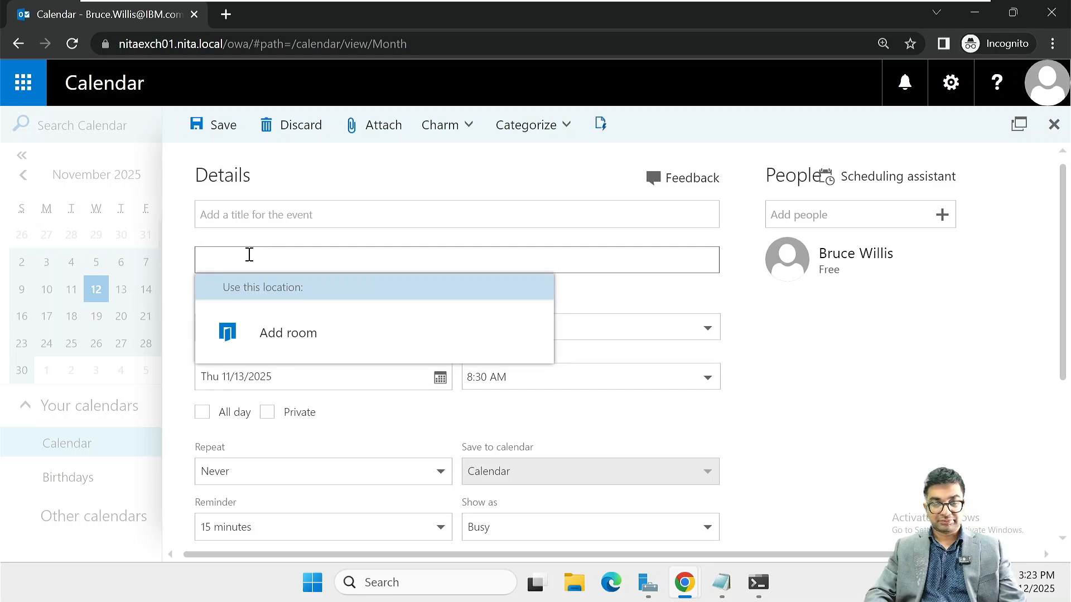
{"action": "left_click", "coordinate": [270, 213]}
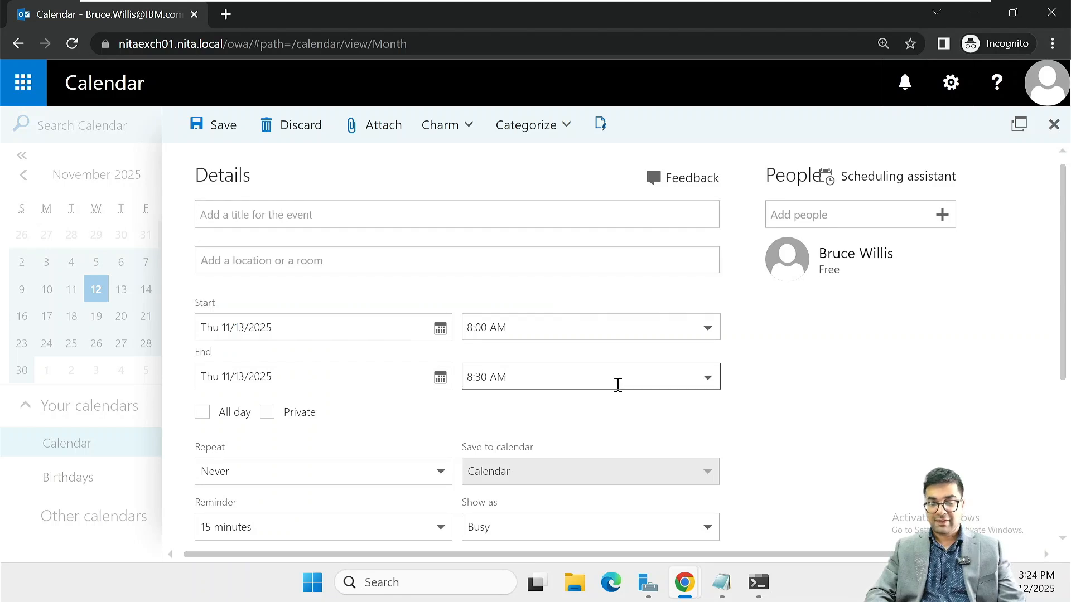
{"action": "left_click", "coordinate": [838, 222]}
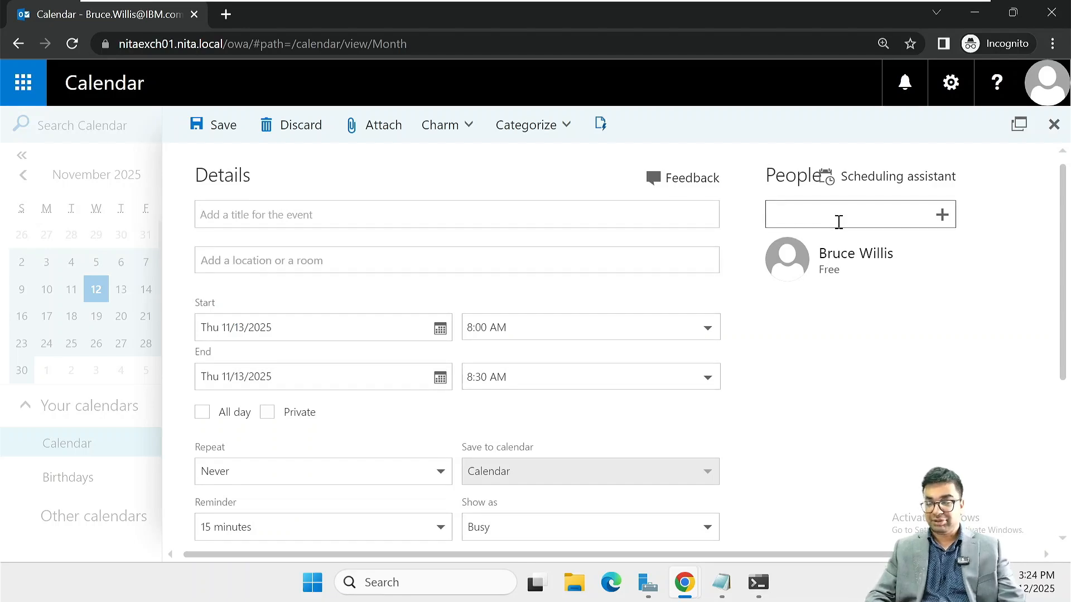
{"action": "type", "text": "Pa"}
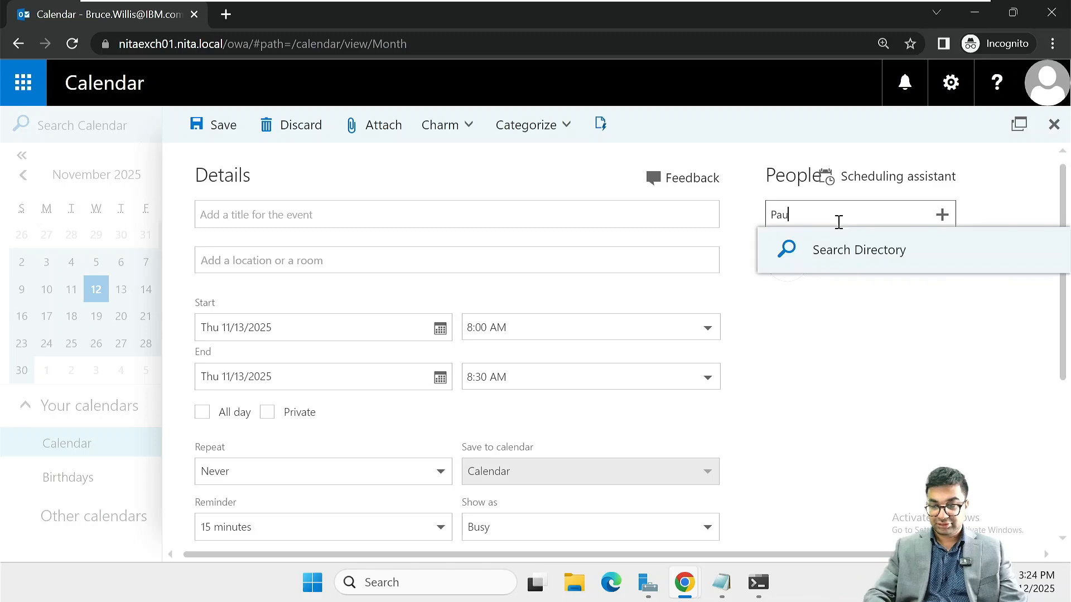
{"action": "type", "text": "u"}
{"action": "key", "text": "Return"}
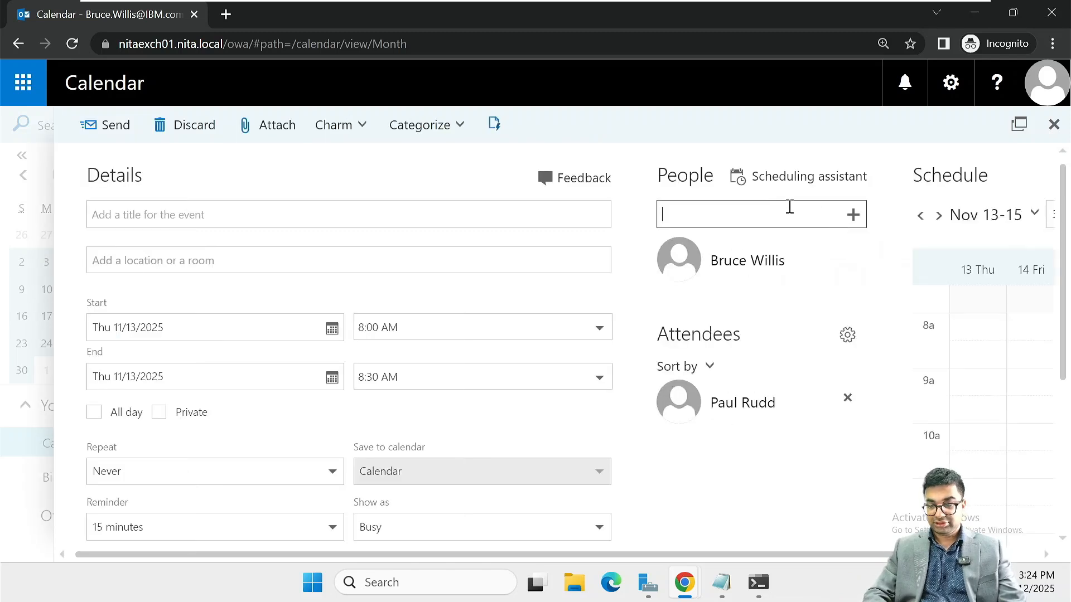
{"action": "type", "text": "Rya"}
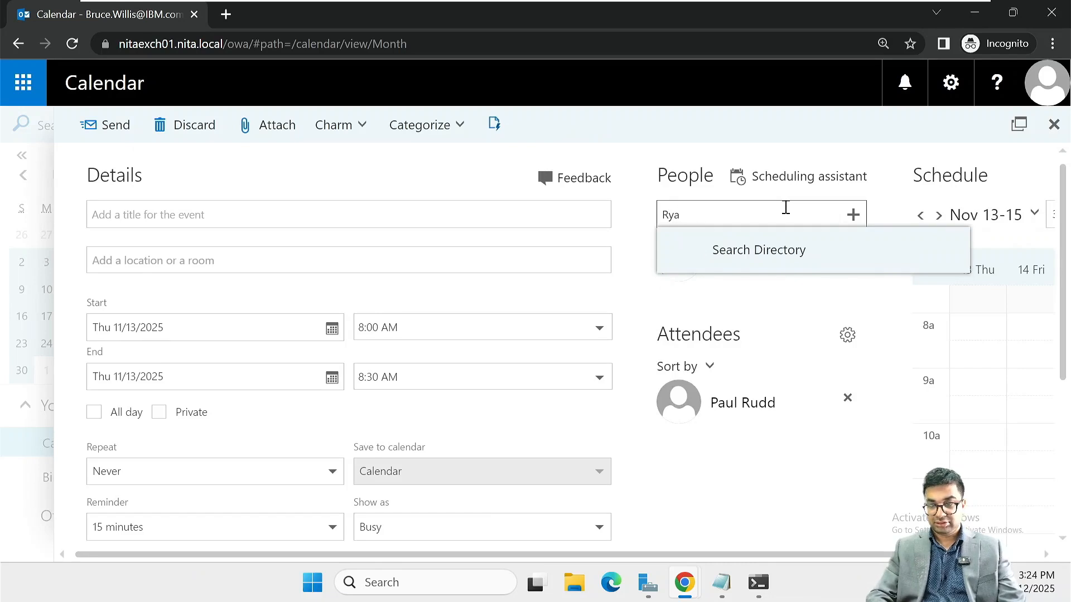
{"action": "key", "text": "BackSpace"}
{"action": "key", "text": "BackSpace"}
{"action": "type", "text": "yan"}
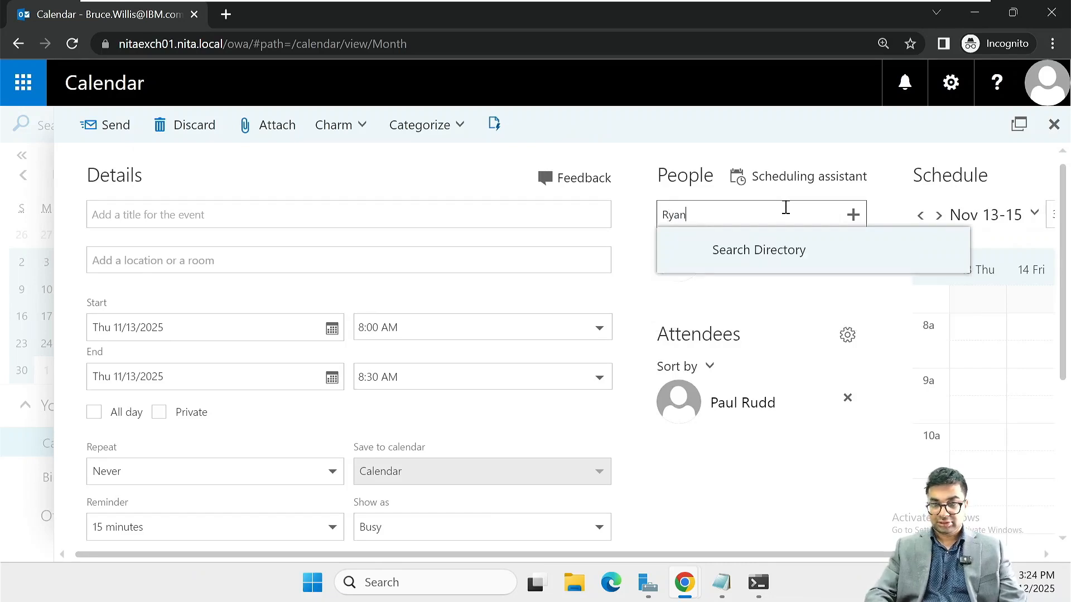
{"action": "key", "text": "Return"}
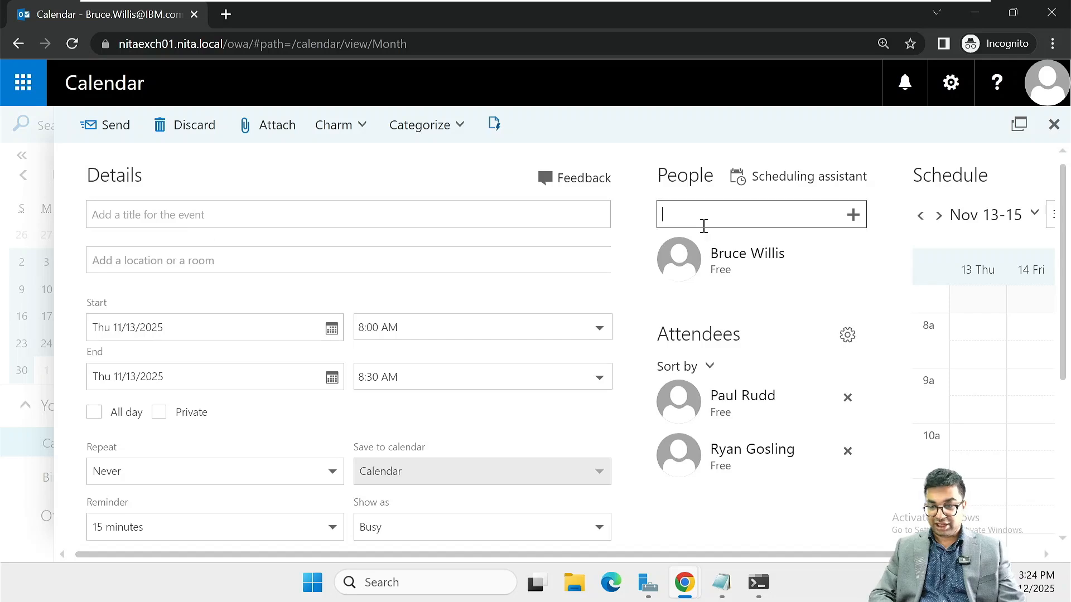
Add the Projector1 equipment resource as an attendee from the suggestions
{"action": "type", "text": "Pro"}
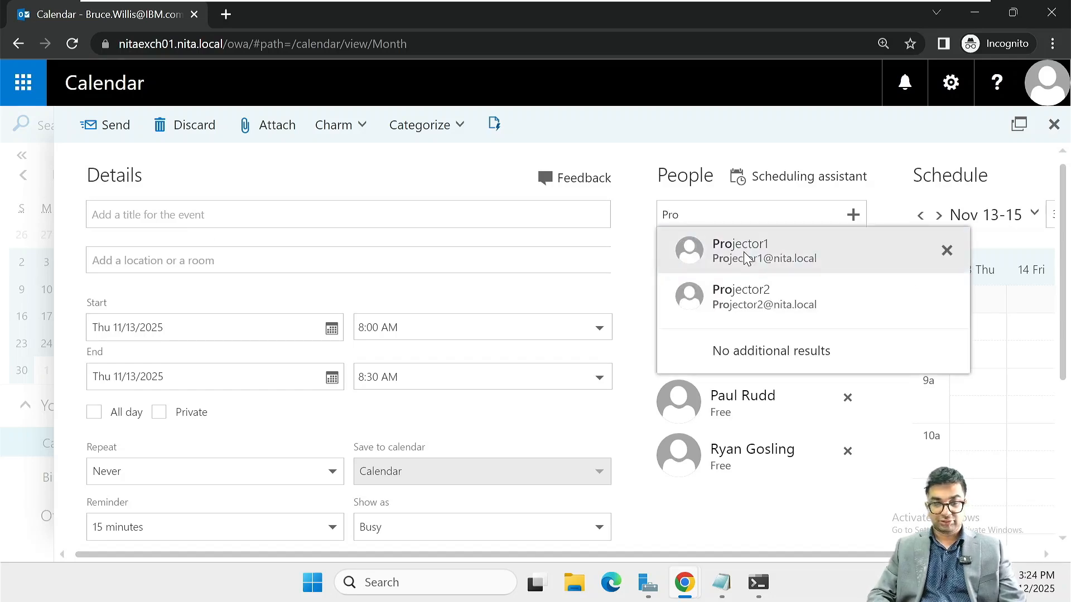
{"action": "left_click", "coordinate": [746, 258]}
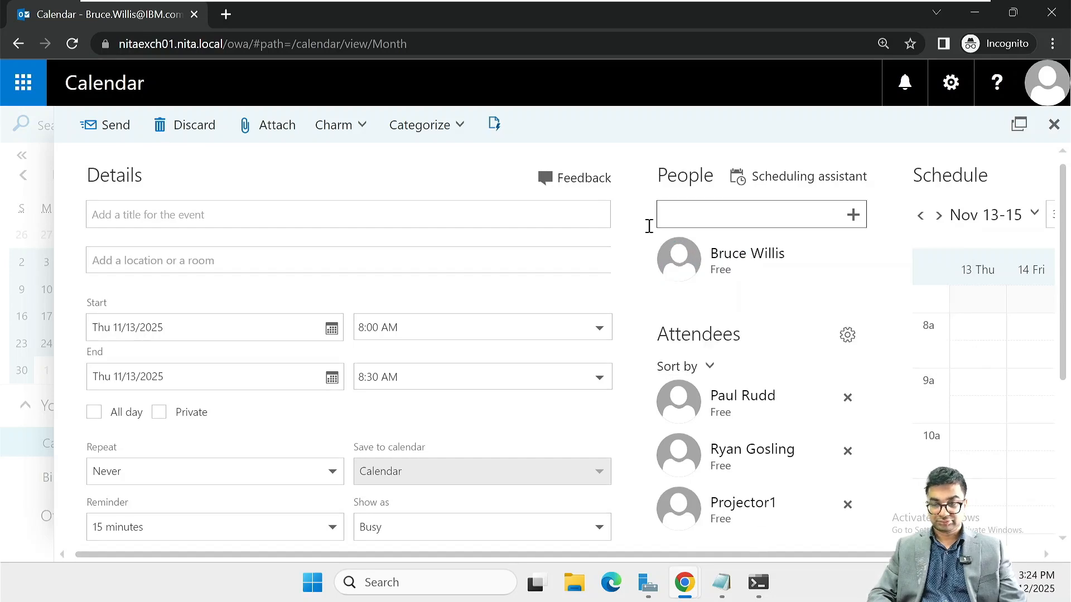
{"action": "left_click", "coordinate": [521, 216]}
Title the event 'Quarterly Meeting 01', fixing the misspelled 'Quaterly' via spelling suggestions
{"action": "type", "text": "Quate"}
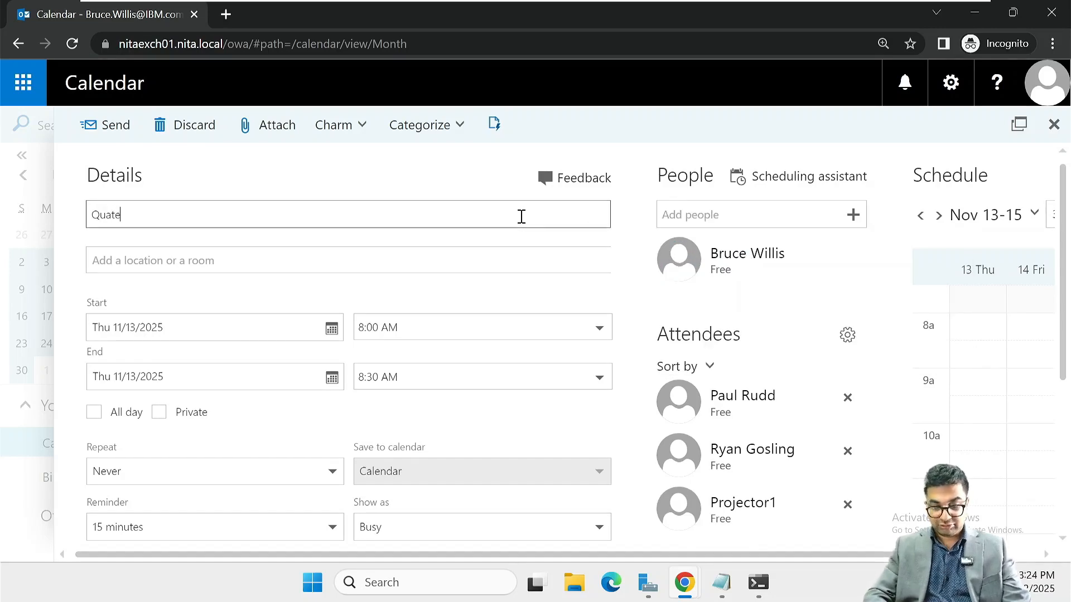
{"action": "type", "text": "rly "}
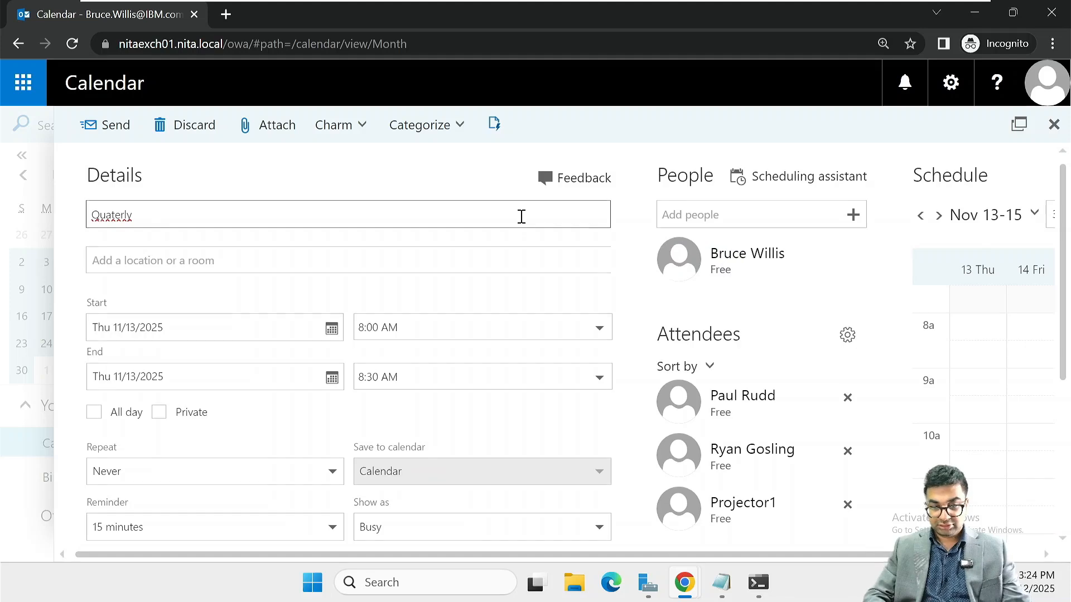
{"action": "type", "text": "Meeting"}
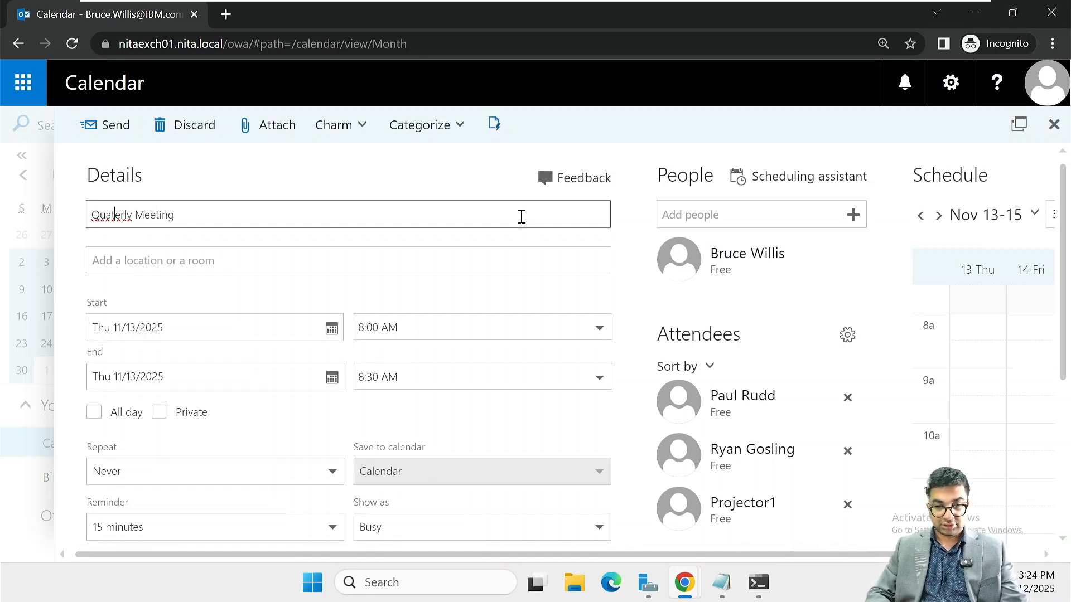
{"action": "key", "text": "Left"}
{"action": "key", "text": "Left"}
{"action": "key", "text": "Left"}
{"action": "key", "text": "Left"}
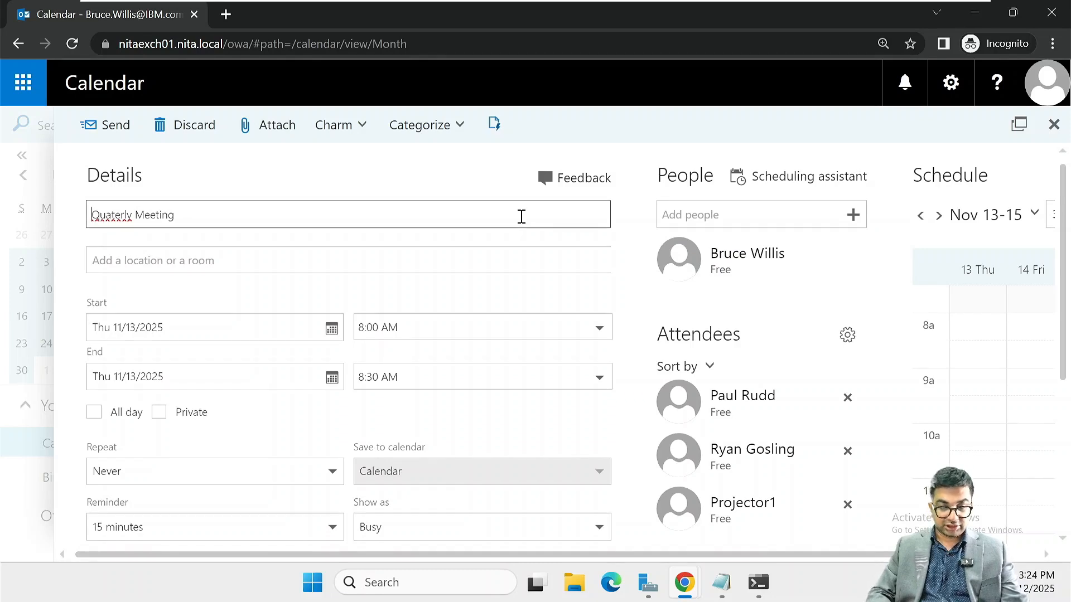
{"action": "key", "text": "Right"}
{"action": "key", "text": "Right"}
{"action": "key", "text": "Right"}
{"action": "key", "text": "Right"}
{"action": "key", "text": "Right"}
{"action": "key", "text": "Right"}
{"action": "key", "text": "Right"}
{"action": "key", "text": "Right"}
{"action": "key", "text": "Right"}
{"action": "key", "text": "Left"}
{"action": "key", "text": "Left"}
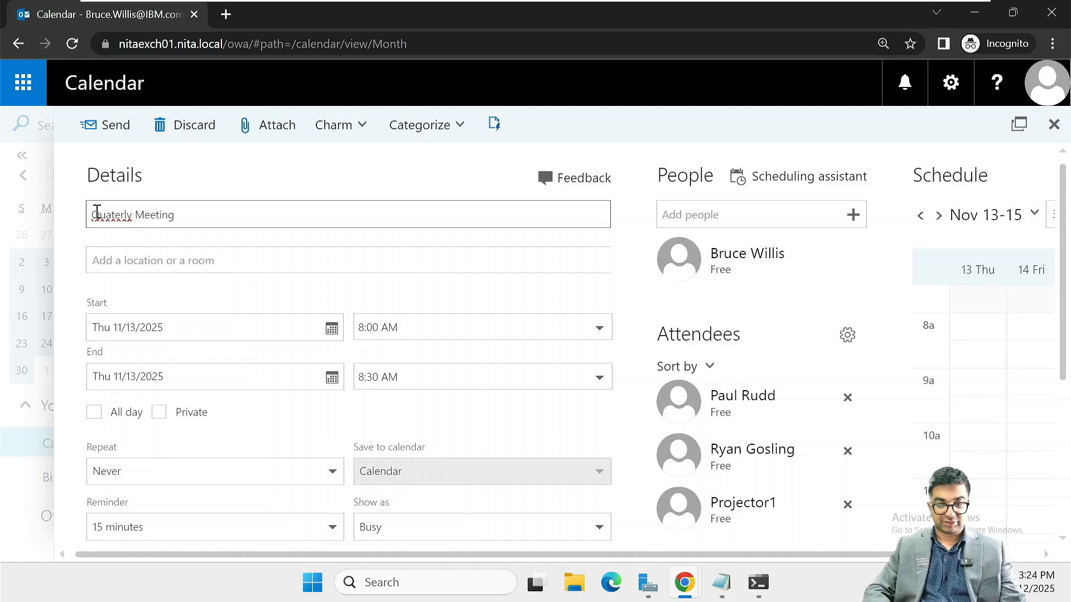
{"action": "double_click", "coordinate": [112, 219]}
{"action": "right_click", "coordinate": [112, 221]}
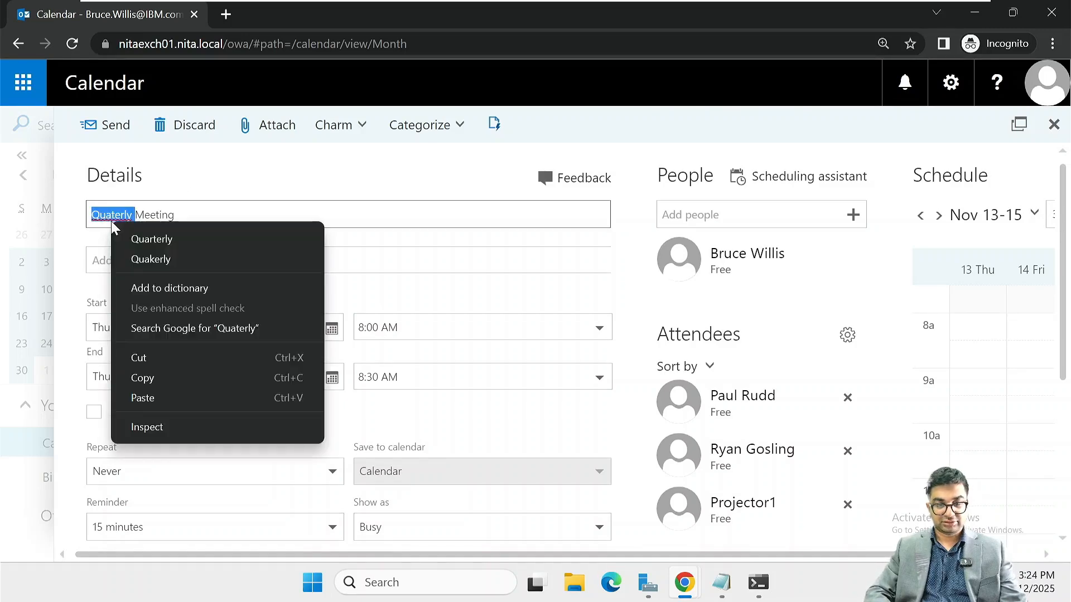
{"action": "left_click", "coordinate": [139, 238]}
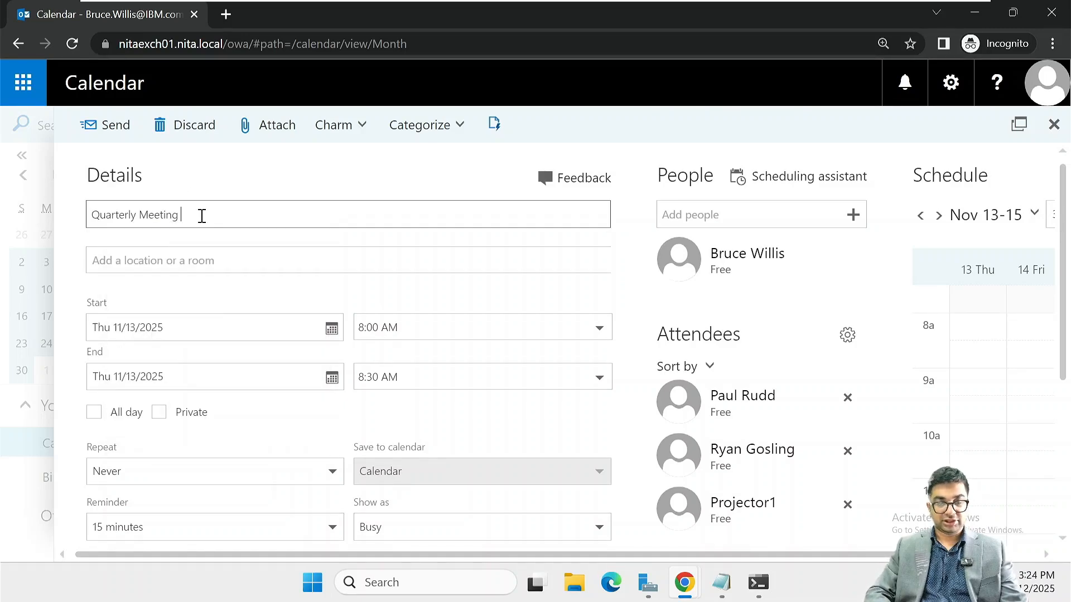
{"action": "type", "text": "0"}
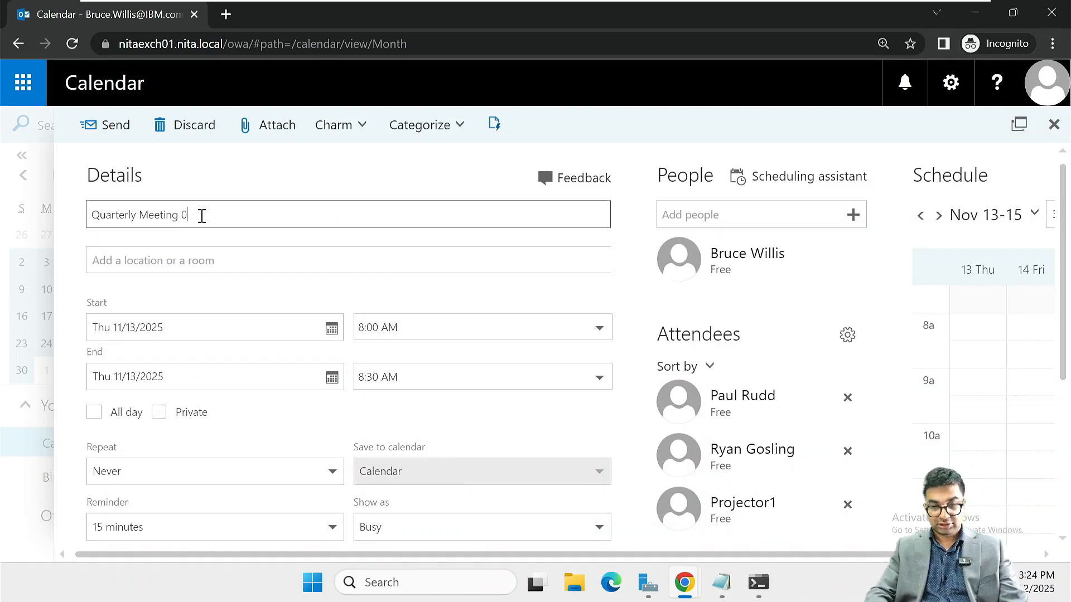
{"action": "type", "text": "1"}
{"action": "left_click", "coordinate": [134, 263]}
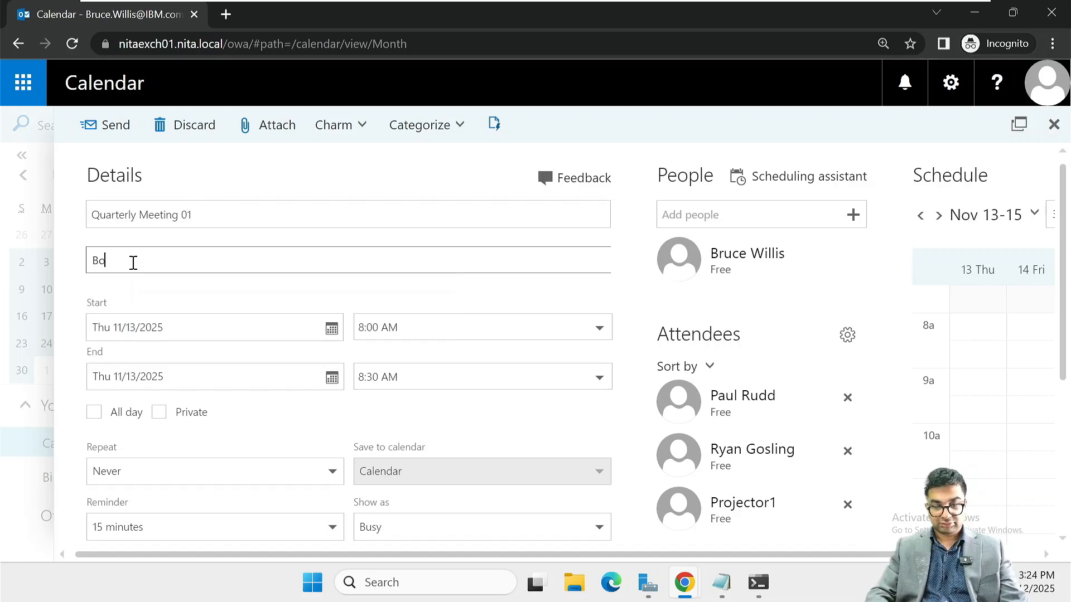
Set the meeting location to Boardroom1, picked from the available rooms list
{"action": "type", "text": "Board"}
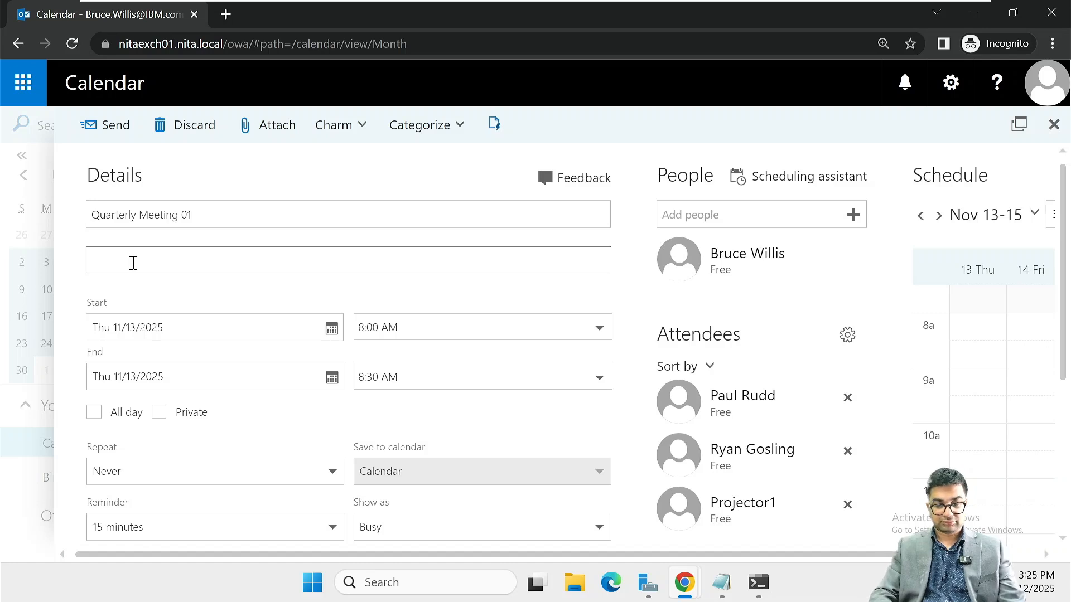
{"action": "left_click", "coordinate": [284, 281]}
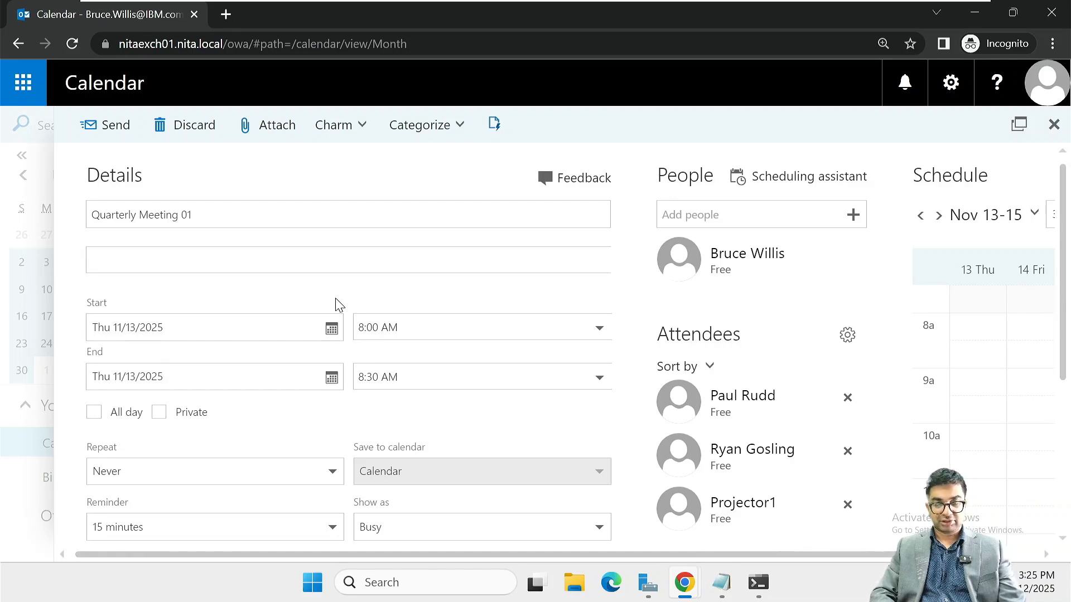
{"action": "scroll", "coordinate": [339, 304], "scroll_direction": "down", "scroll_amount": 5}
{"action": "scroll", "coordinate": [339, 304], "scroll_direction": "up", "scroll_amount": 5}
{"action": "left_click", "coordinate": [118, 248]}
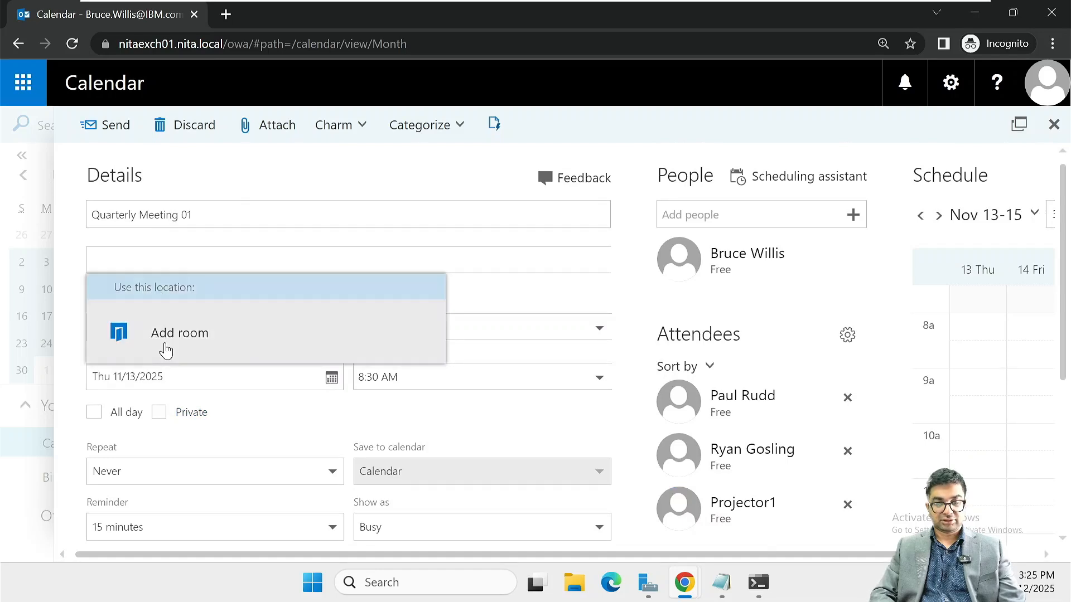
{"action": "left_click", "coordinate": [166, 350]}
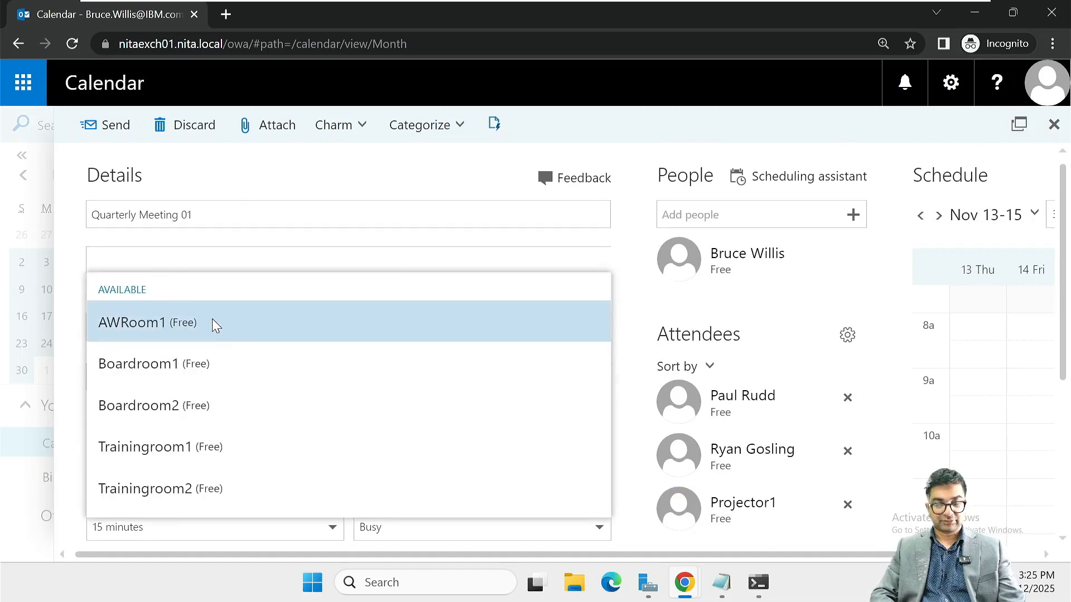
{"action": "left_click", "coordinate": [152, 366]}
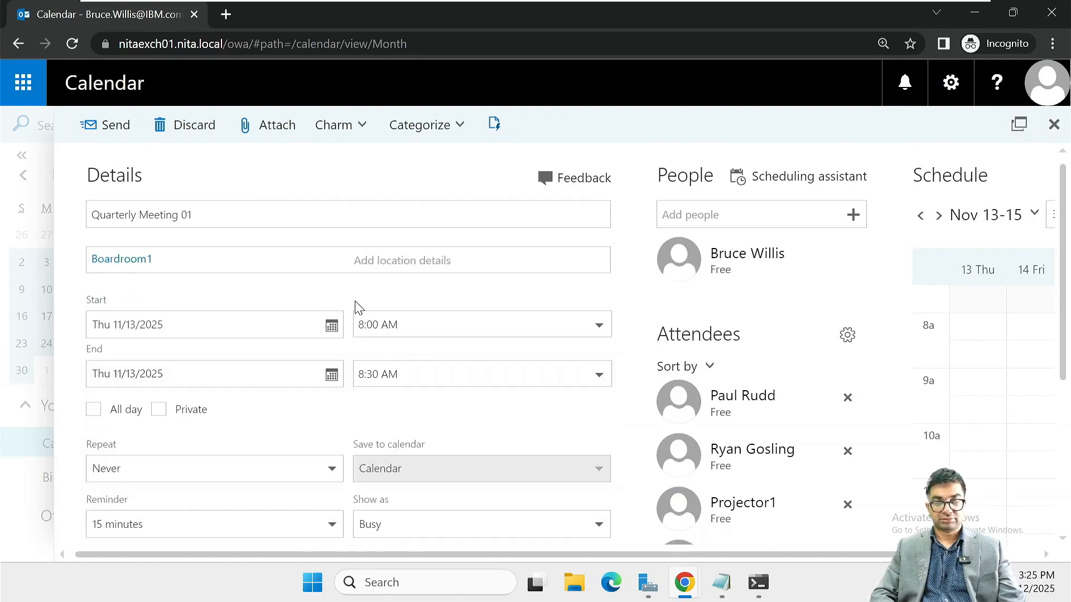
{"action": "scroll", "coordinate": [784, 351], "scroll_direction": "down", "scroll_amount": 3}
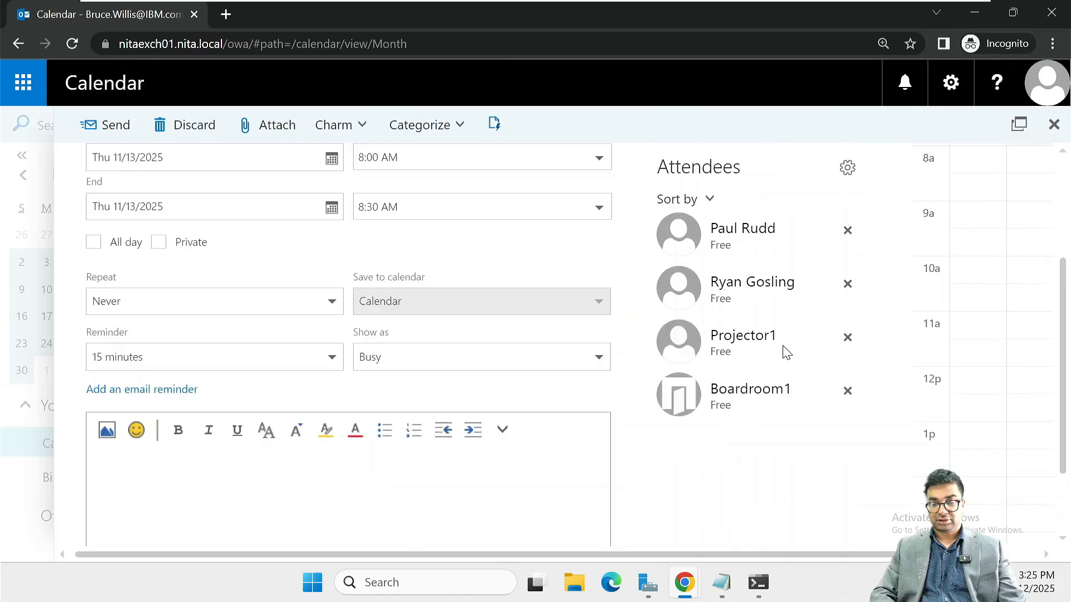
{"action": "scroll", "coordinate": [784, 351], "scroll_direction": "up", "scroll_amount": 3}
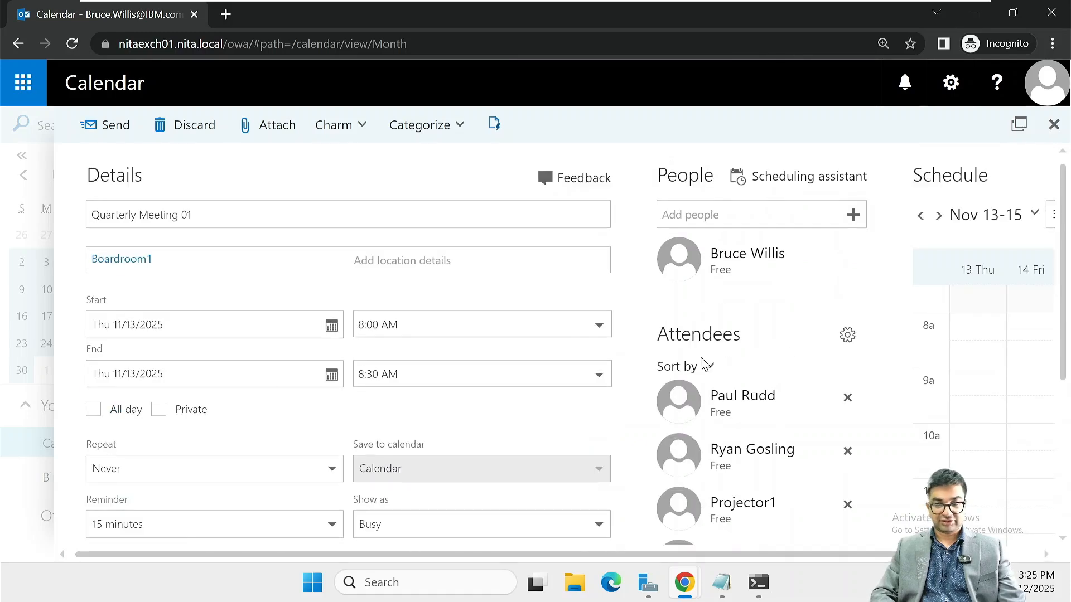
Schedule the meeting from 2:00 PM to 3:00 PM and send the invitation
{"action": "left_click", "coordinate": [437, 325]}
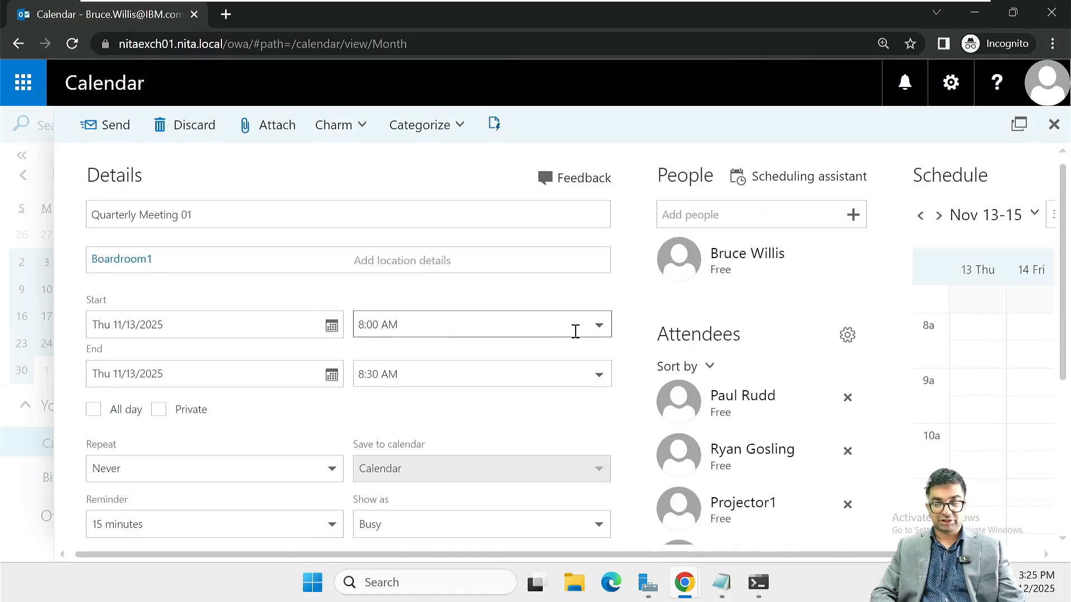
{"action": "left_click", "coordinate": [597, 328]}
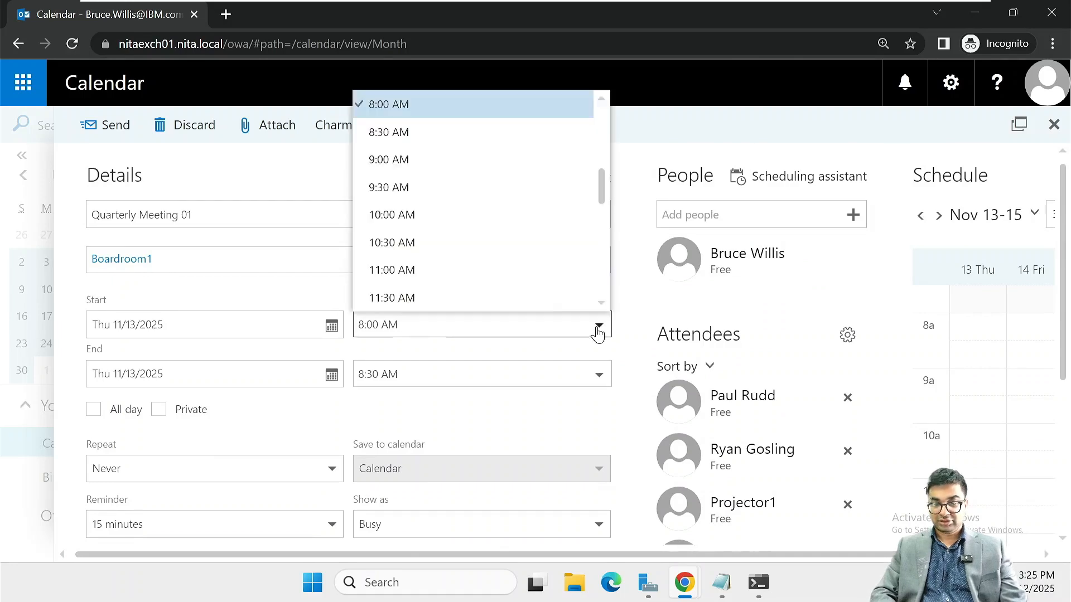
{"action": "scroll", "coordinate": [467, 247], "scroll_direction": "down", "scroll_amount": 5}
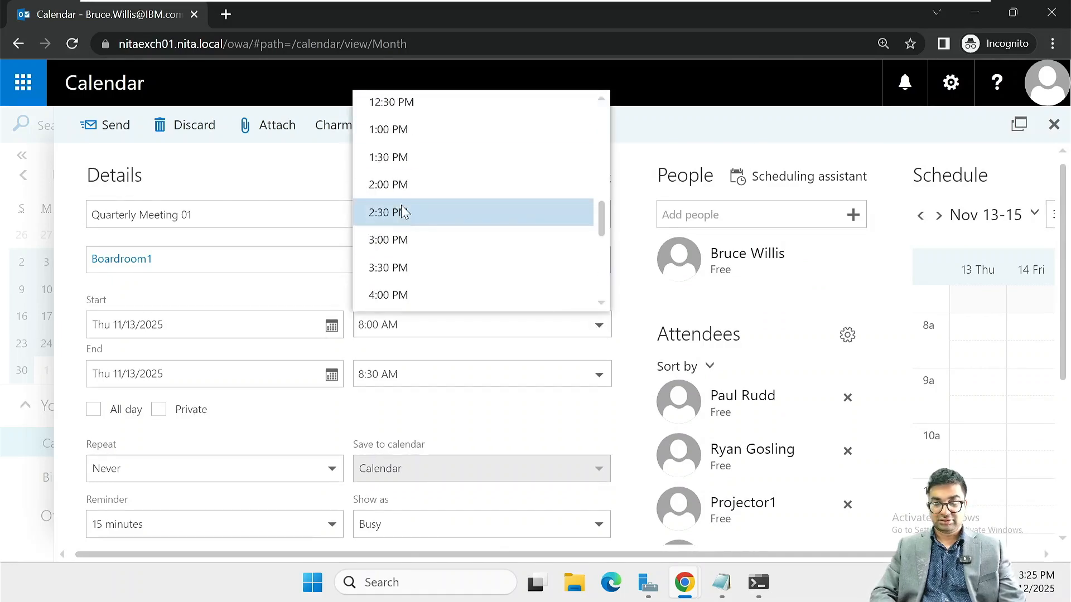
{"action": "left_click", "coordinate": [397, 192]}
{"action": "left_click", "coordinate": [599, 376]}
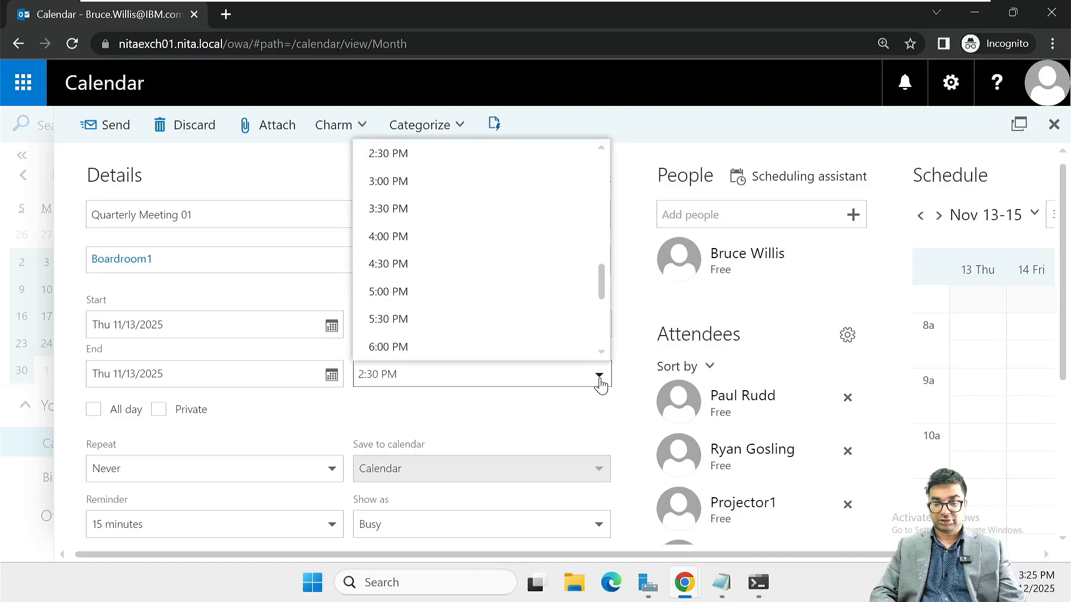
{"action": "left_click", "coordinate": [419, 185]}
{"action": "scroll", "coordinate": [434, 415], "scroll_direction": "down", "scroll_amount": 1}
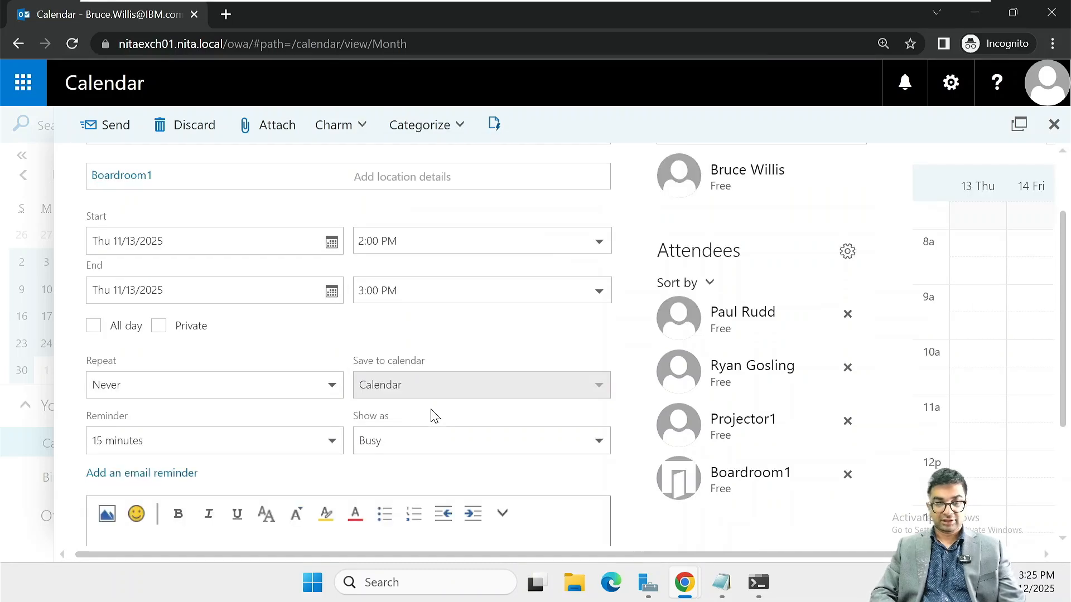
{"action": "scroll", "coordinate": [433, 415], "scroll_direction": "up", "scroll_amount": 1}
{"action": "scroll", "coordinate": [434, 415], "scroll_direction": "down", "scroll_amount": 3}
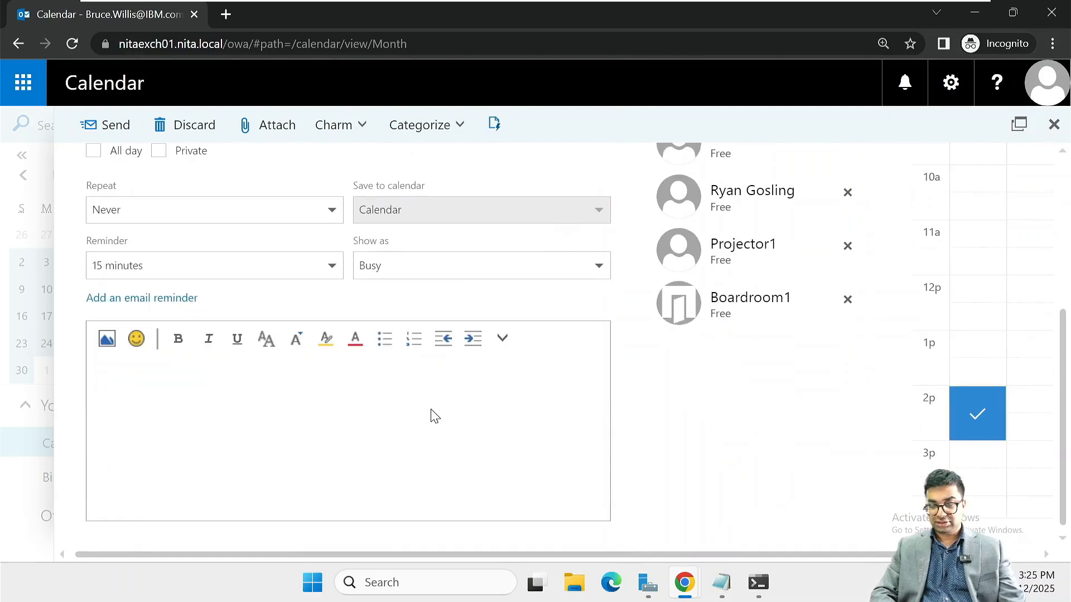
{"action": "scroll", "coordinate": [434, 415], "scroll_direction": "up", "scroll_amount": 3}
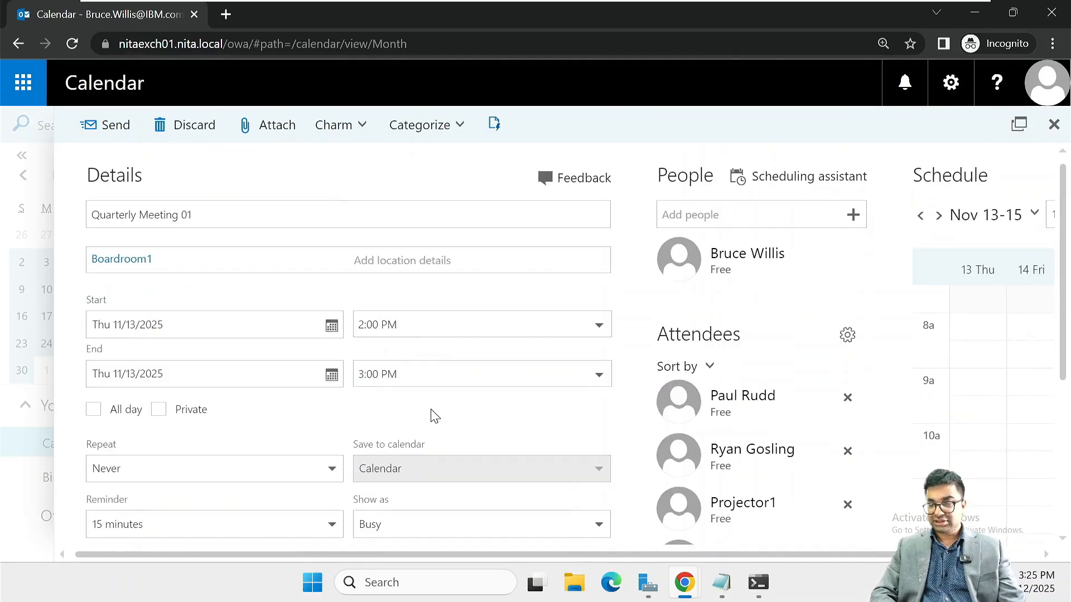
{"action": "left_click", "coordinate": [104, 127]}
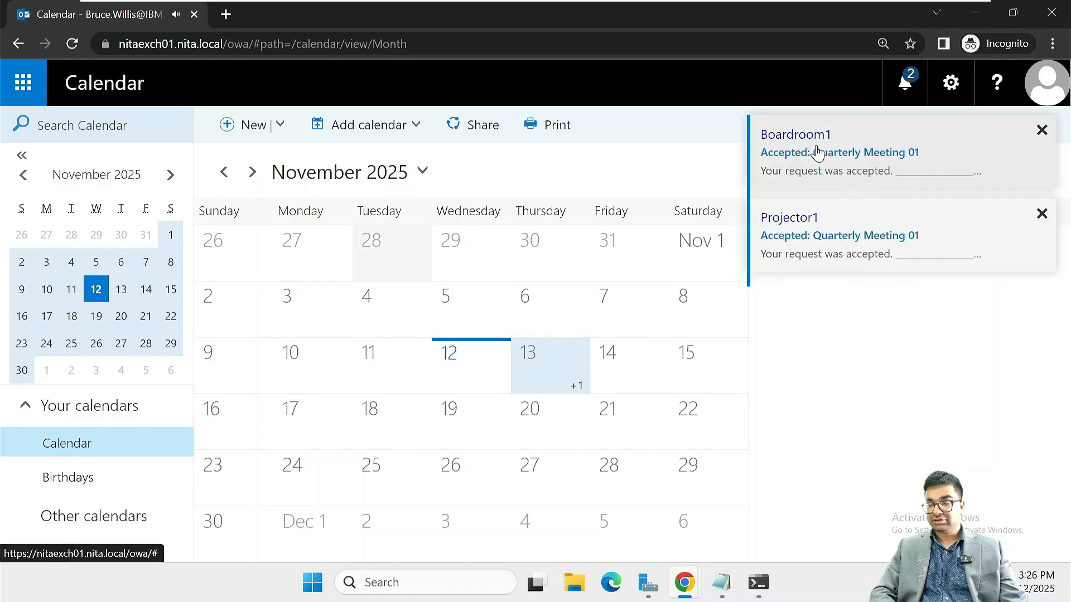
Review the Boardroom1 and Projector1 'Accepted: Quarterly Meeting 01' notifications, then hide the notifications list
{"action": "left_click", "coordinate": [855, 139]}
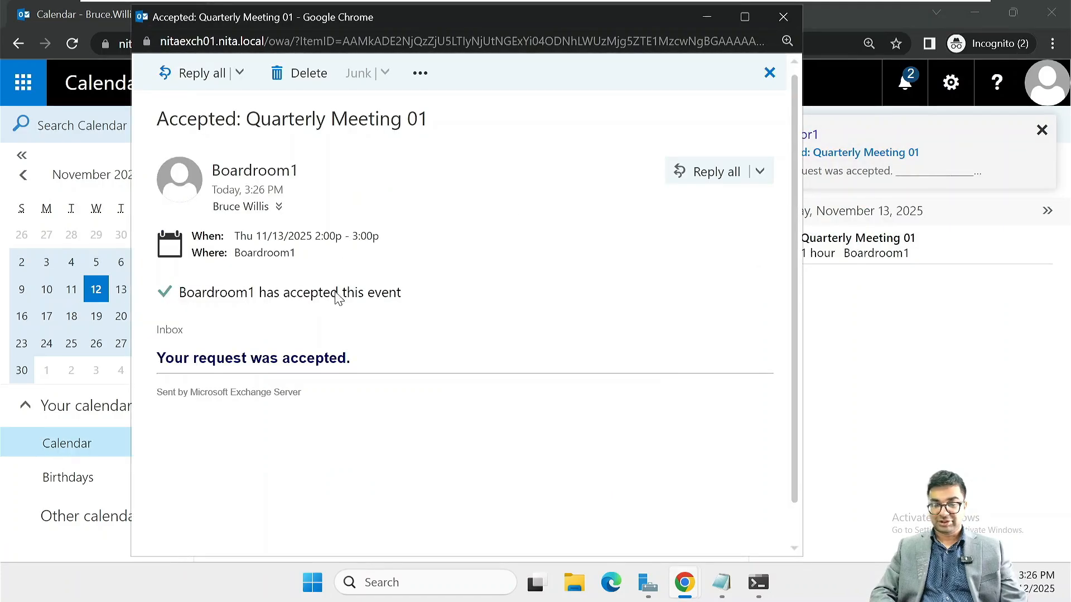
{"action": "left_click", "coordinate": [783, 17]}
{"action": "left_click", "coordinate": [907, 79]}
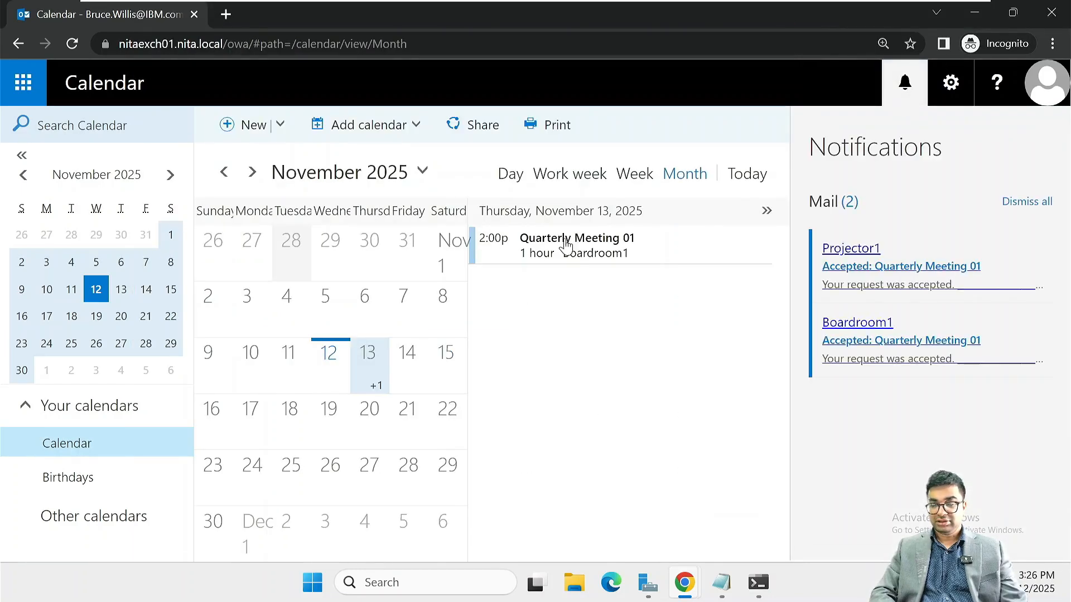
{"action": "left_click", "coordinate": [890, 341]}
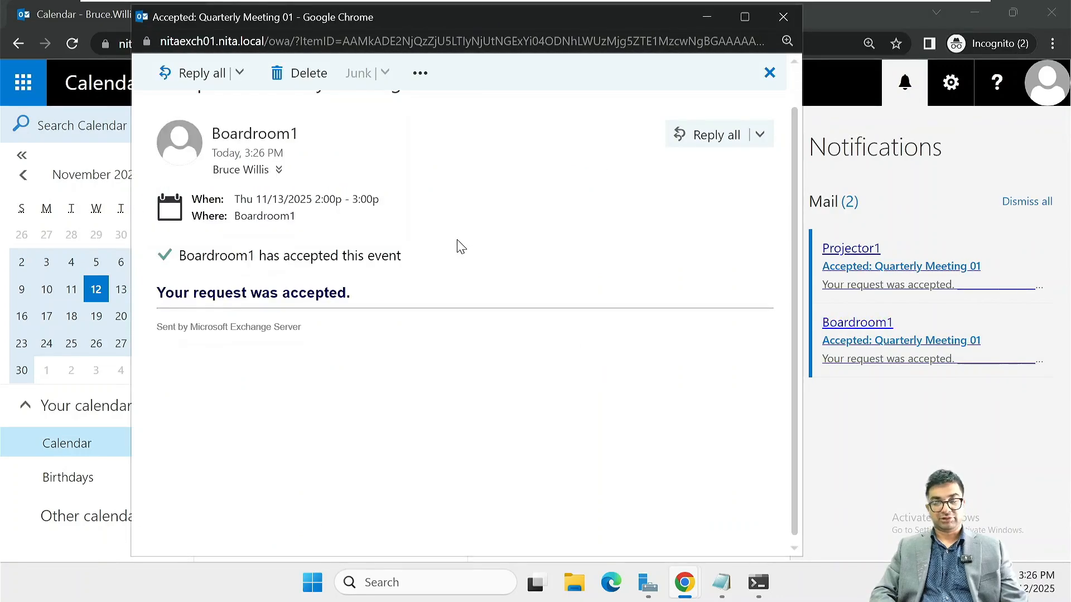
{"action": "left_click", "coordinate": [784, 16]}
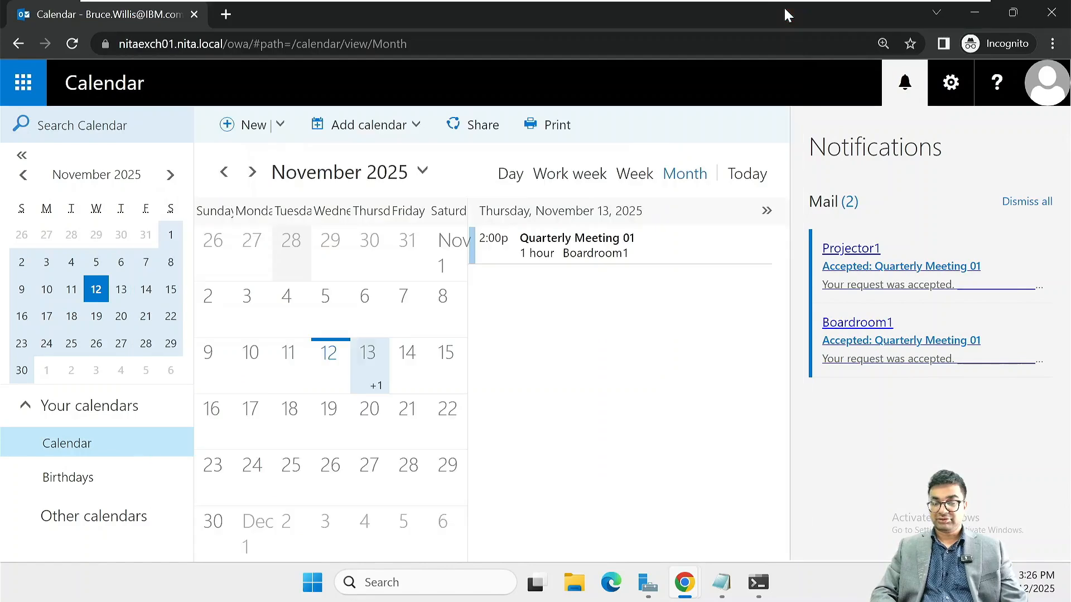
{"action": "left_click", "coordinate": [851, 248]}
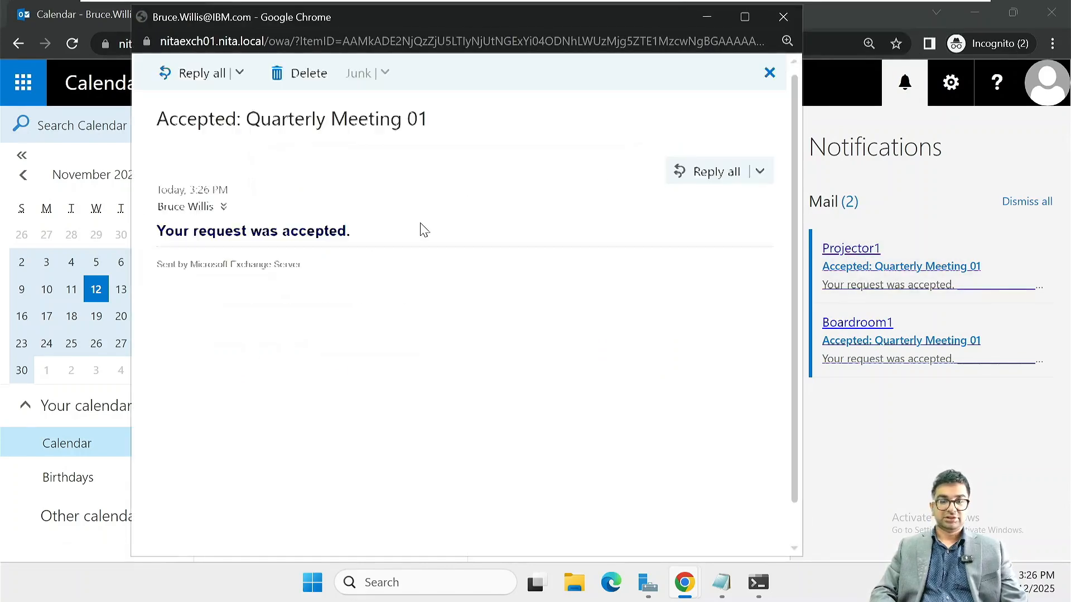
{"action": "scroll", "coordinate": [423, 230], "scroll_direction": "down", "scroll_amount": 1}
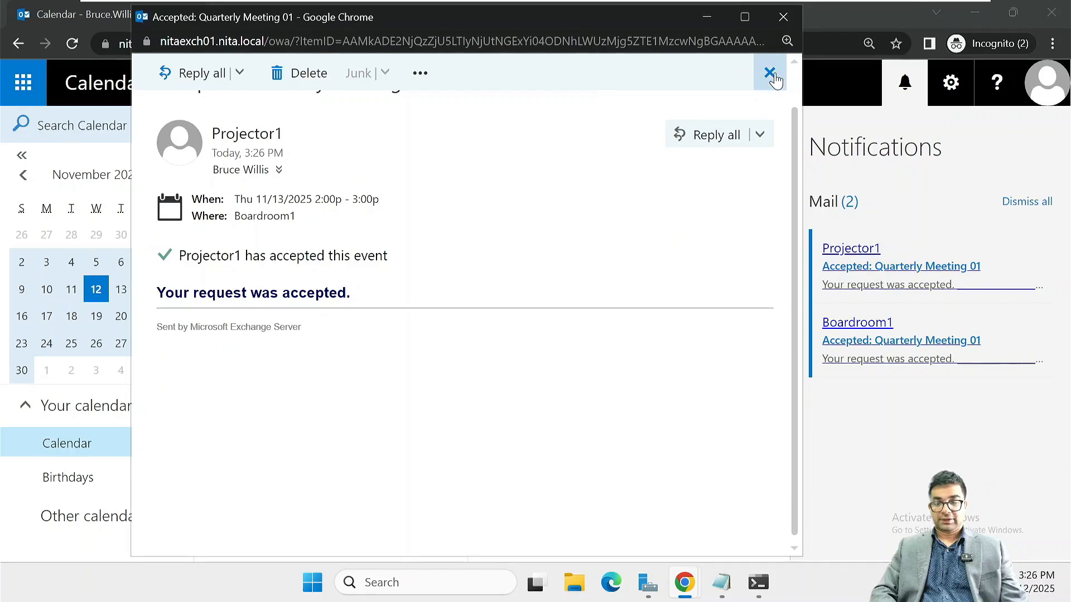
{"action": "left_click", "coordinate": [784, 18]}
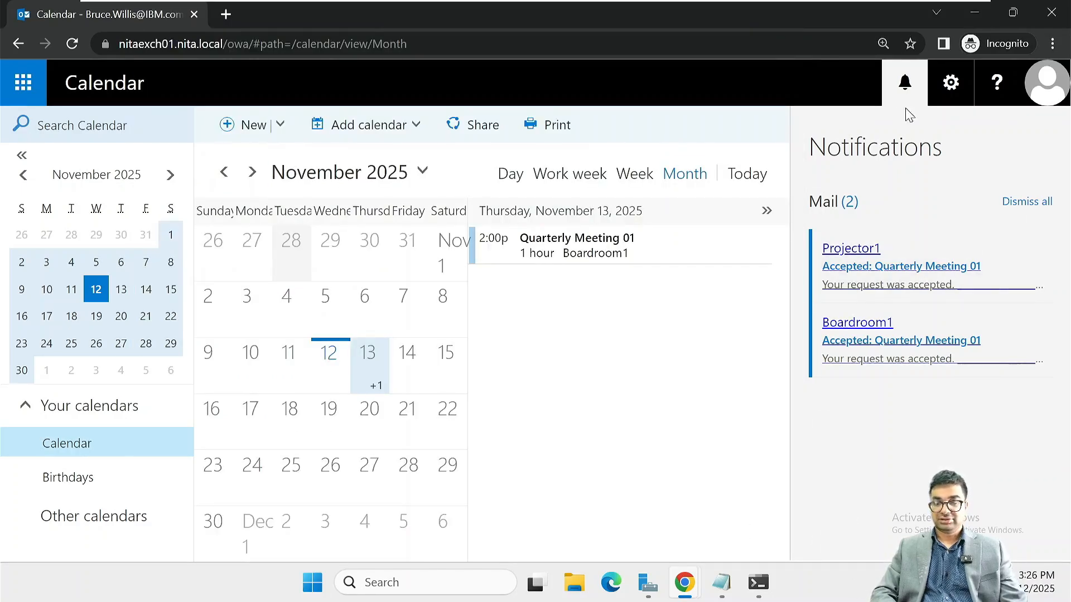
{"action": "left_click", "coordinate": [894, 87]}
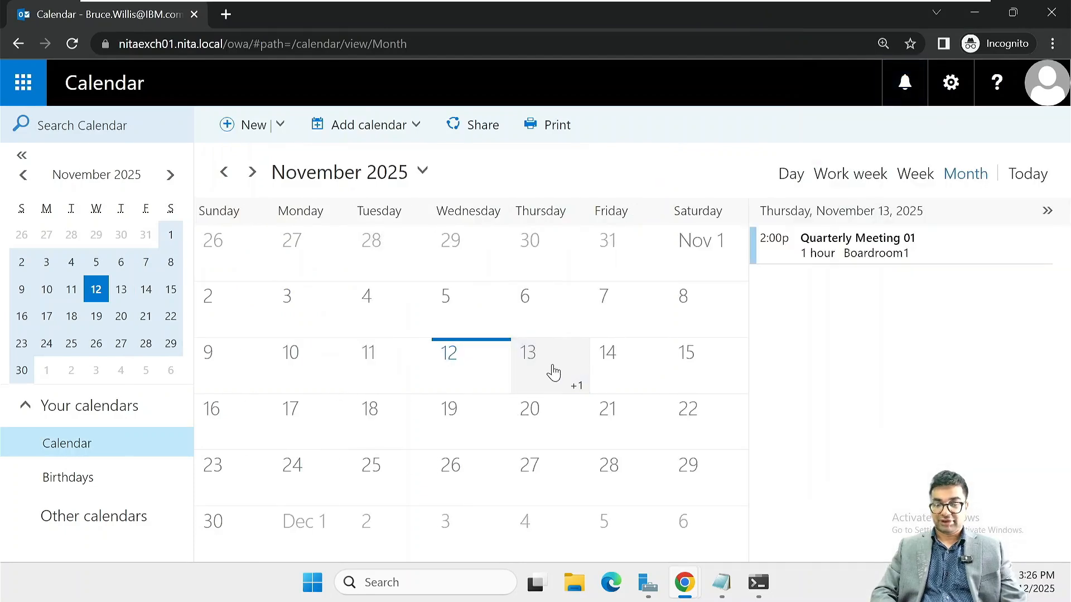
View Quarterly Meeting 01's details and close the blank event form without saving
{"action": "left_click", "coordinate": [853, 246]}
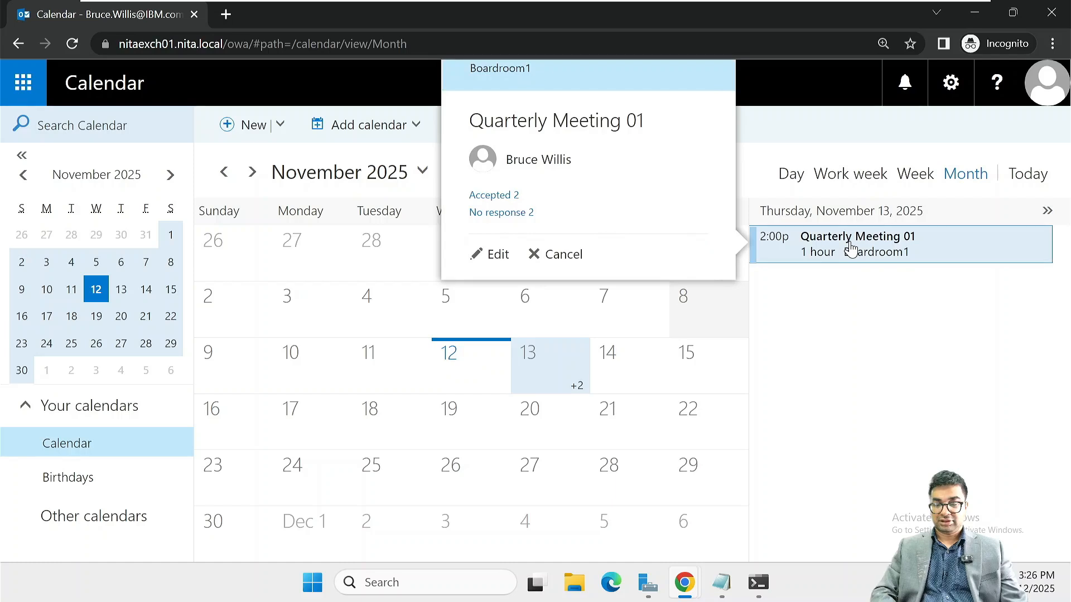
{"action": "double_click", "coordinate": [819, 258]}
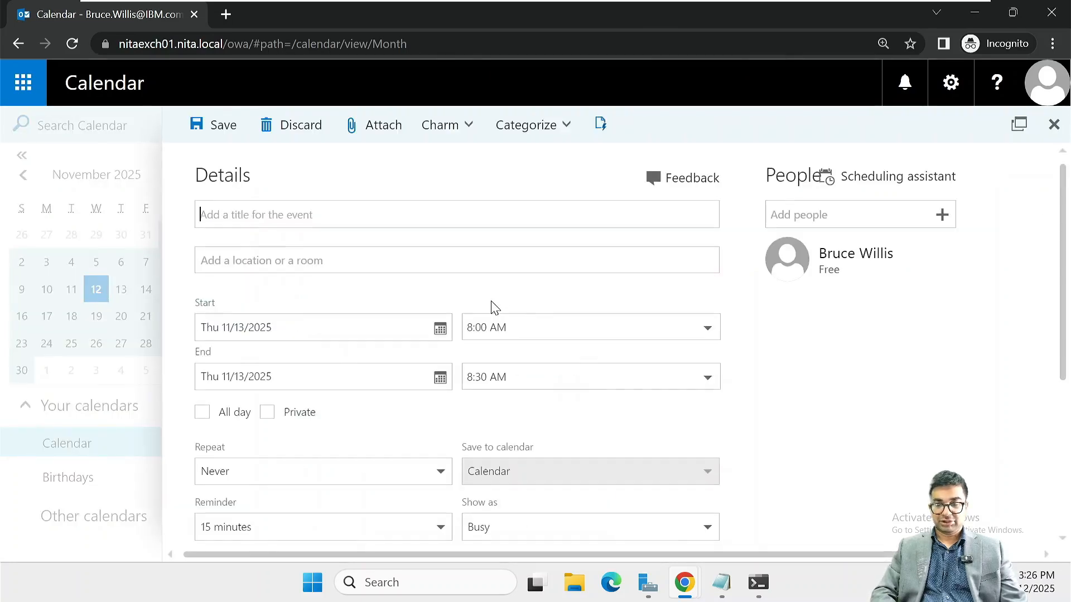
{"action": "scroll", "coordinate": [768, 335], "scroll_direction": "down", "scroll_amount": 5}
{"action": "scroll", "coordinate": [768, 334], "scroll_direction": "up", "scroll_amount": 5}
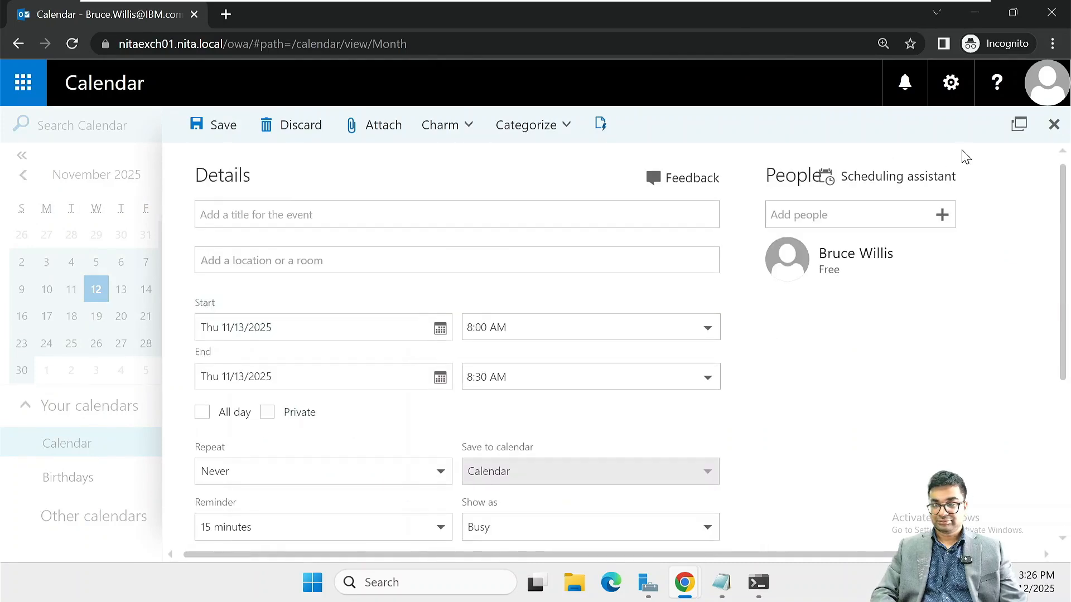
{"action": "left_click", "coordinate": [1053, 126]}
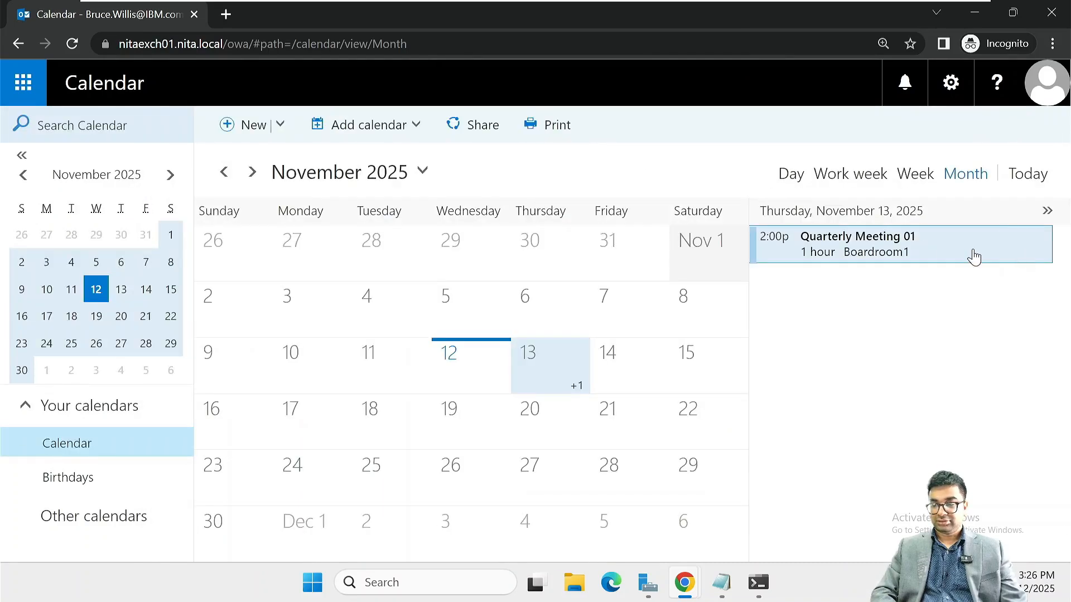
Open Quarterly Meeting 01 and check that Projector1 and Boardroom1 have accepted
{"action": "right_click", "coordinate": [867, 246]}
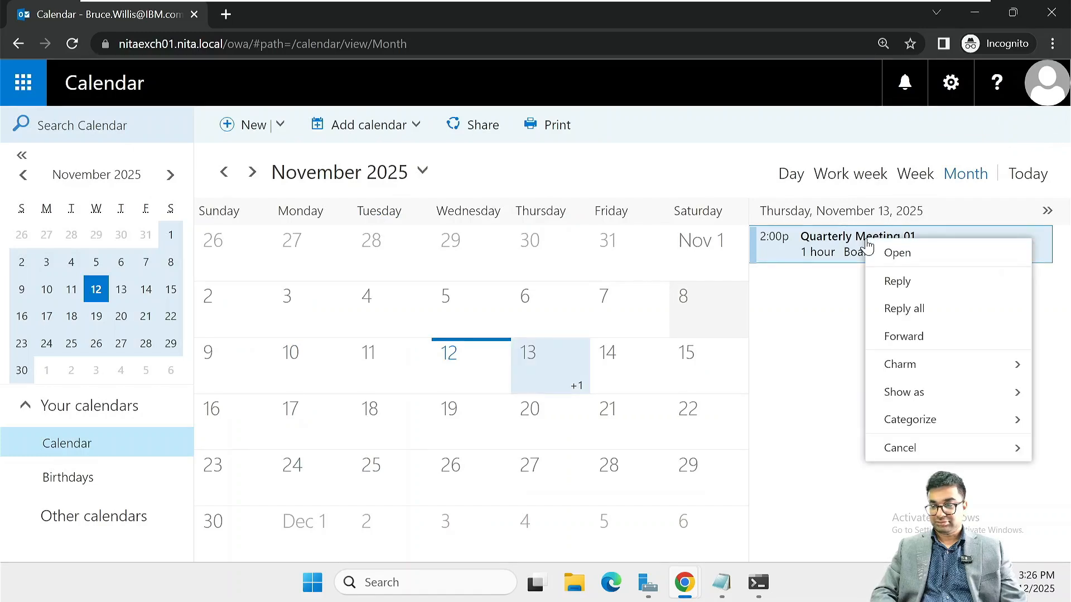
{"action": "left_click", "coordinate": [899, 256]}
{"action": "scroll", "coordinate": [603, 339], "scroll_direction": "down", "scroll_amount": 5}
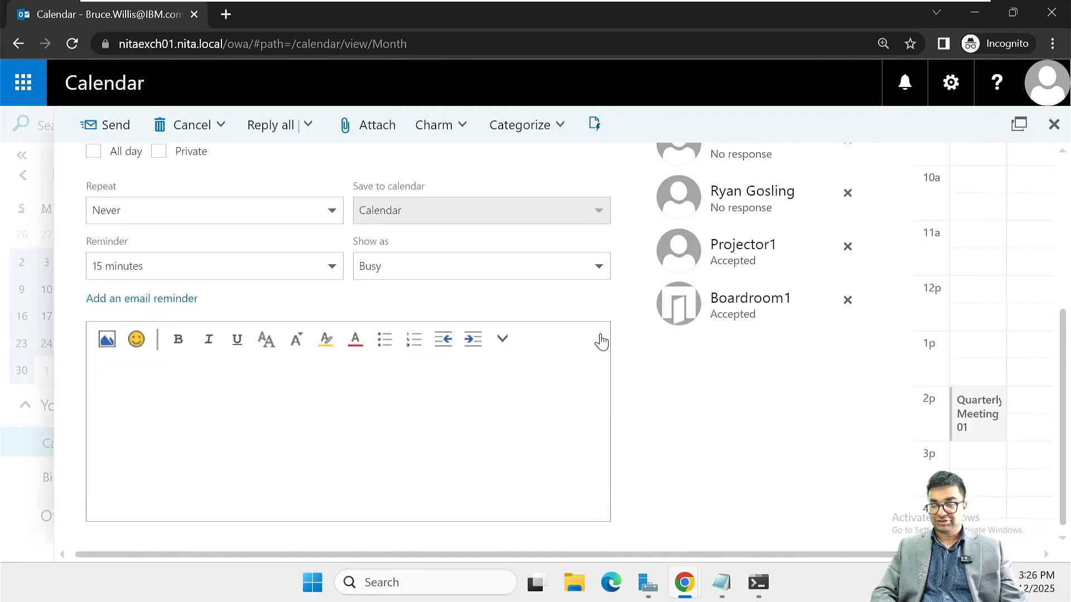
{"action": "scroll", "coordinate": [746, 316], "scroll_direction": "up", "scroll_amount": 3}
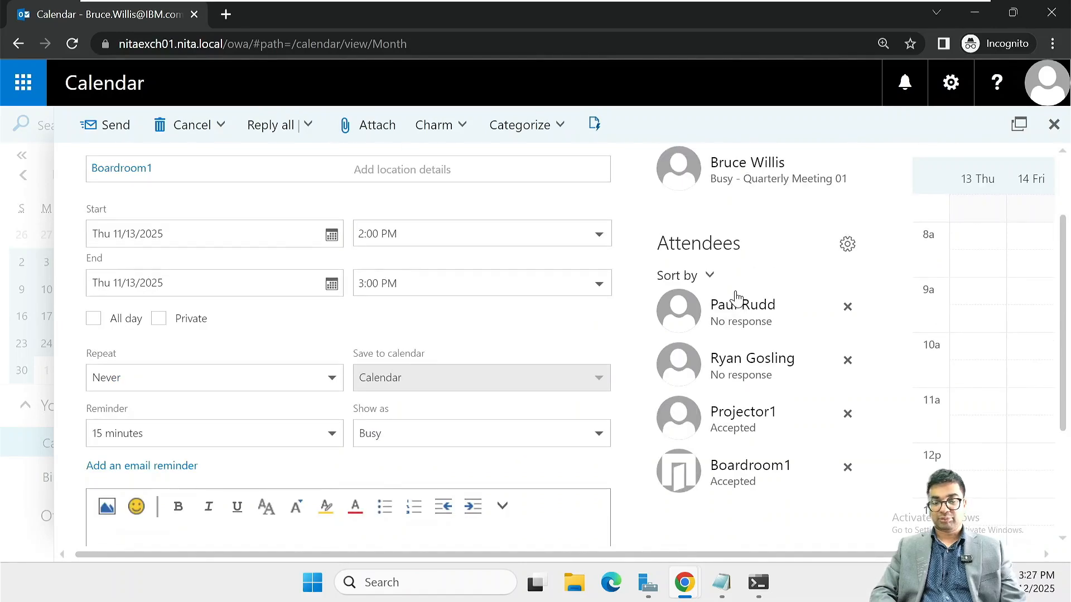
{"action": "right_click", "coordinate": [621, 584]}
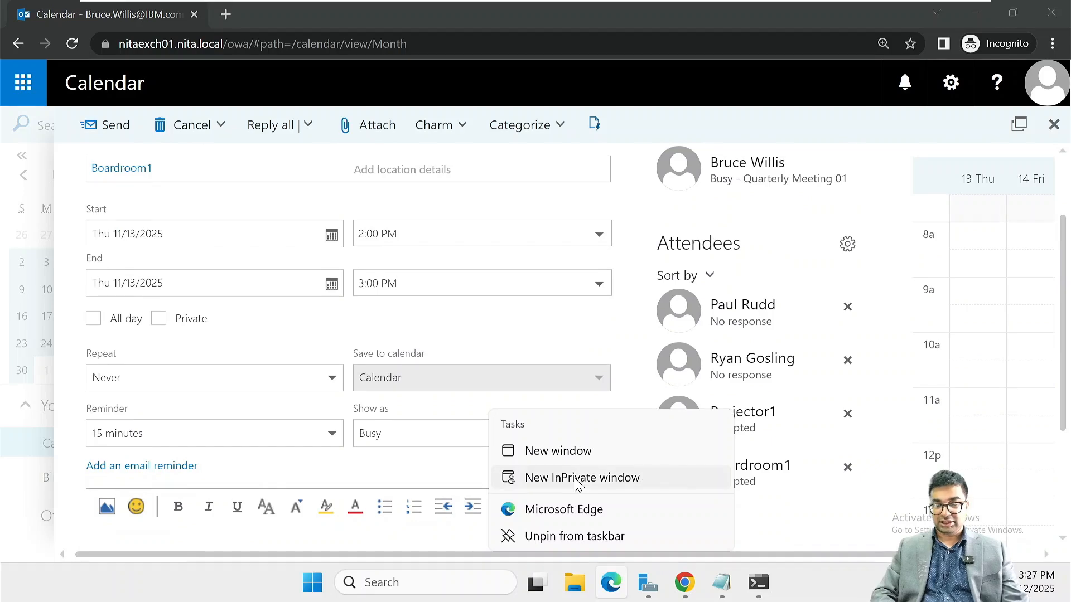
{"action": "left_click", "coordinate": [580, 478]}
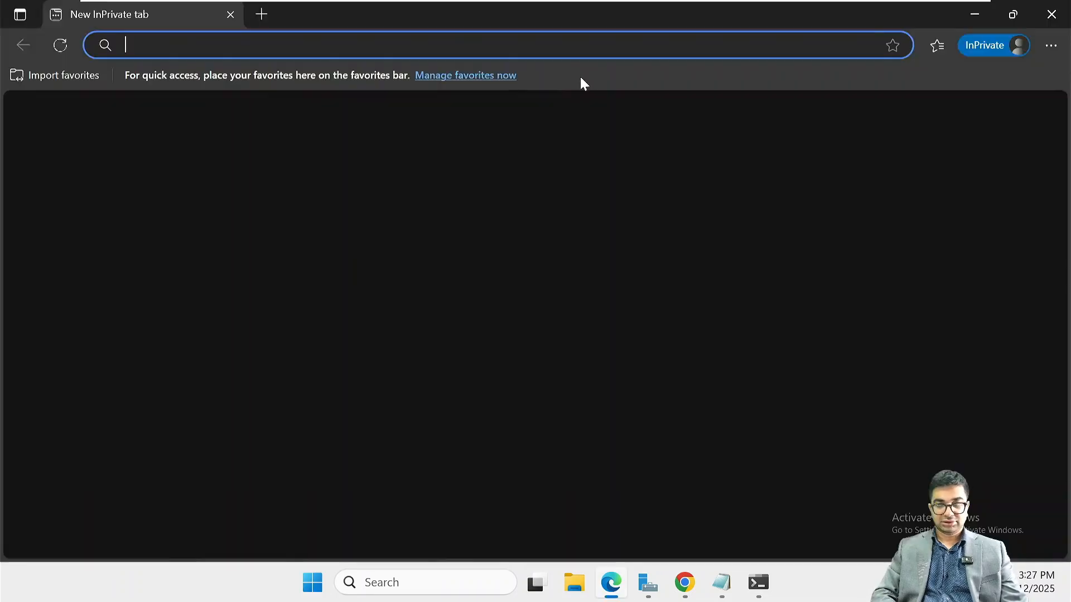
{"action": "type", "text": "ht"}
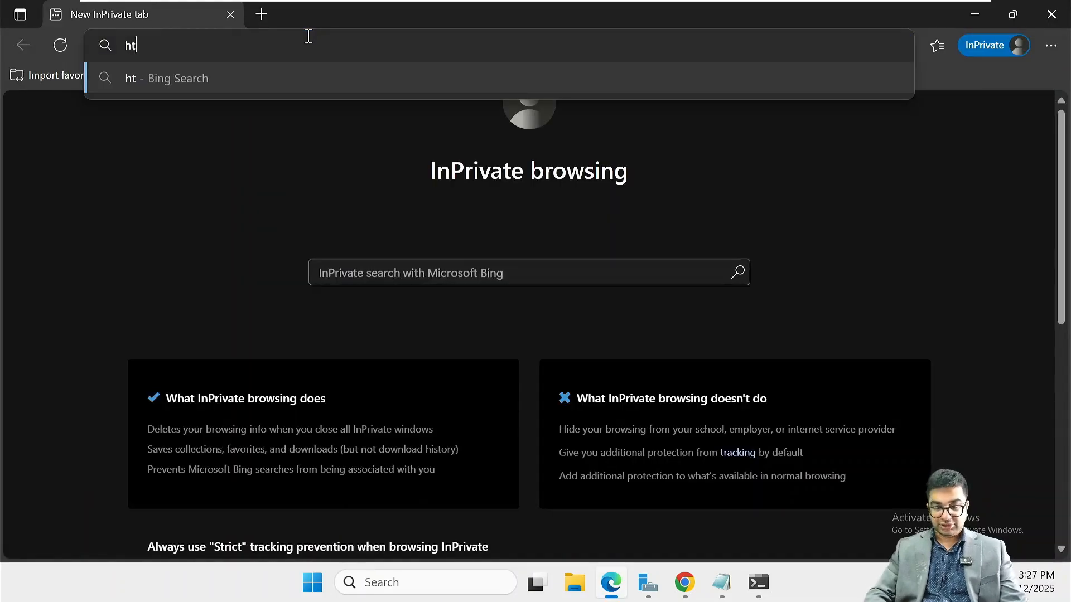
{"action": "type", "text": "tps"}
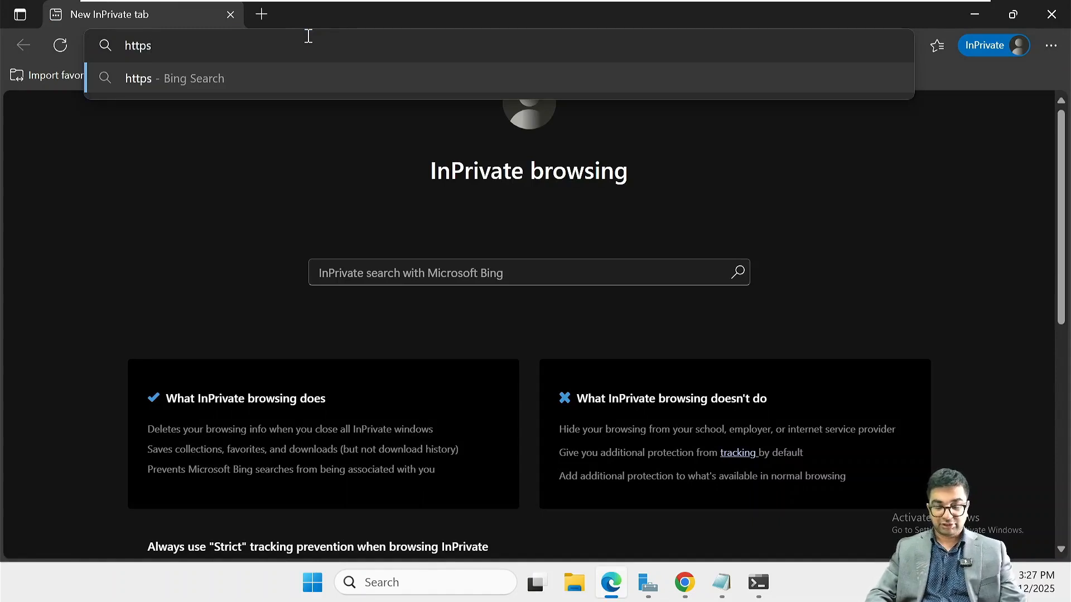
{"action": "type", "text": "://"}
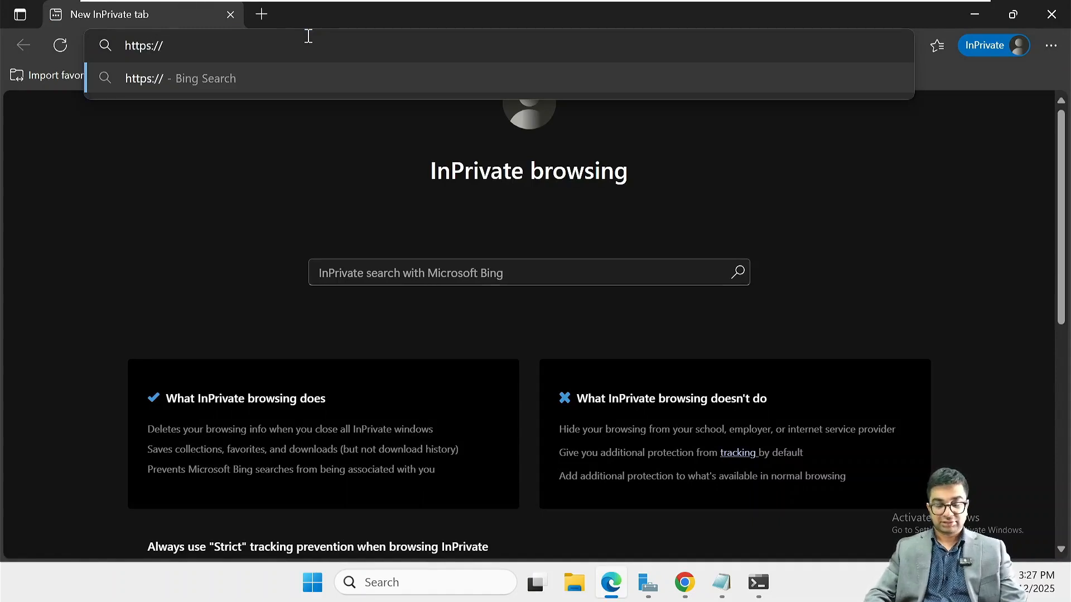
{"action": "type", "text": "nita"}
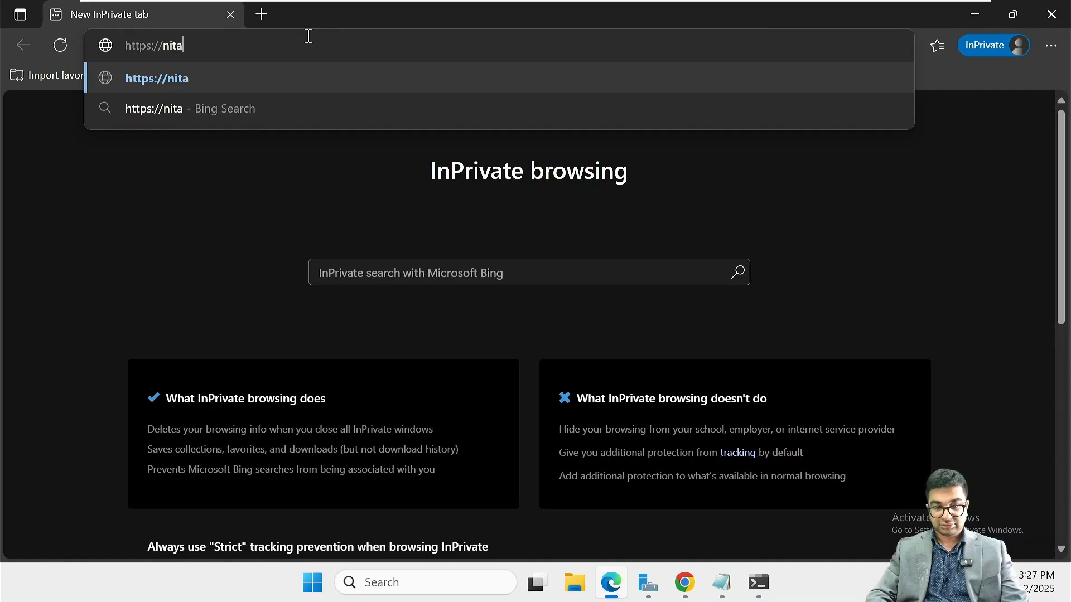
{"action": "type", "text": "exch02."}
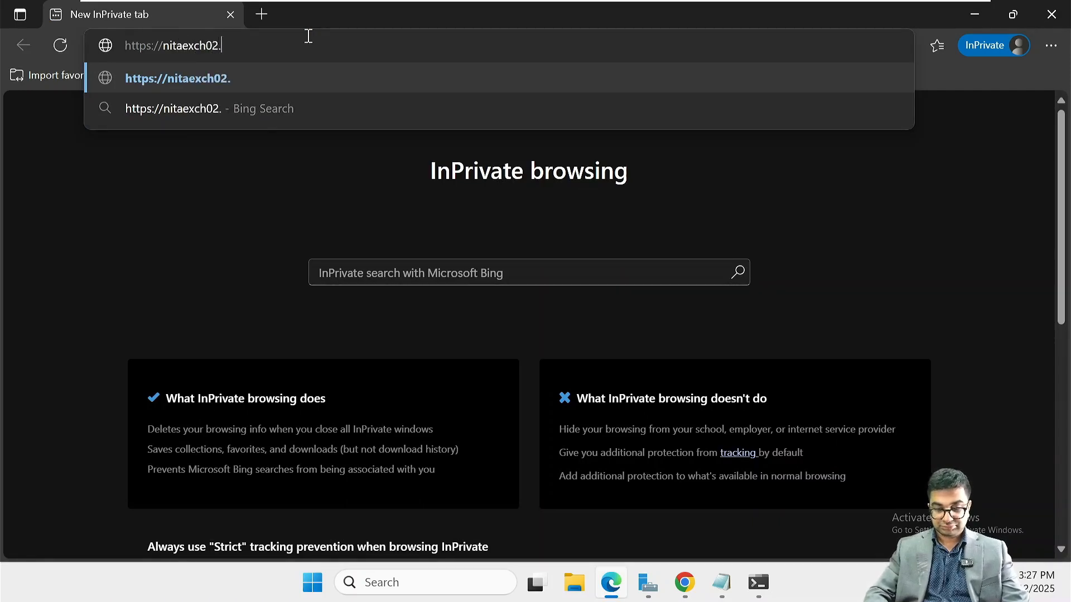
{"action": "type", "text": "nita.loca"}
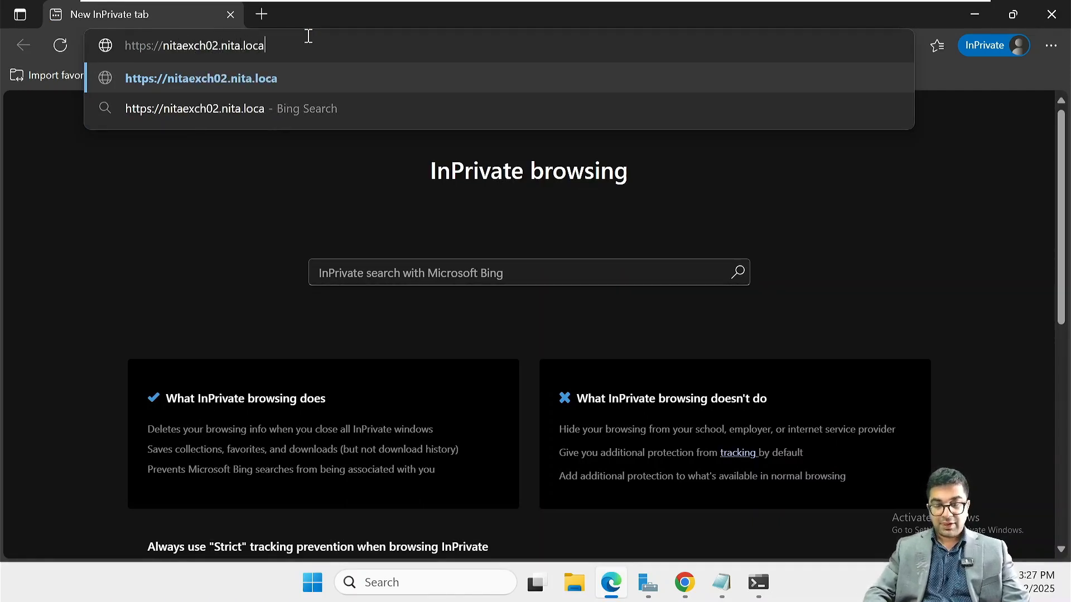
{"action": "type", "text": "l/owa/"}
{"action": "key", "text": "Return"}
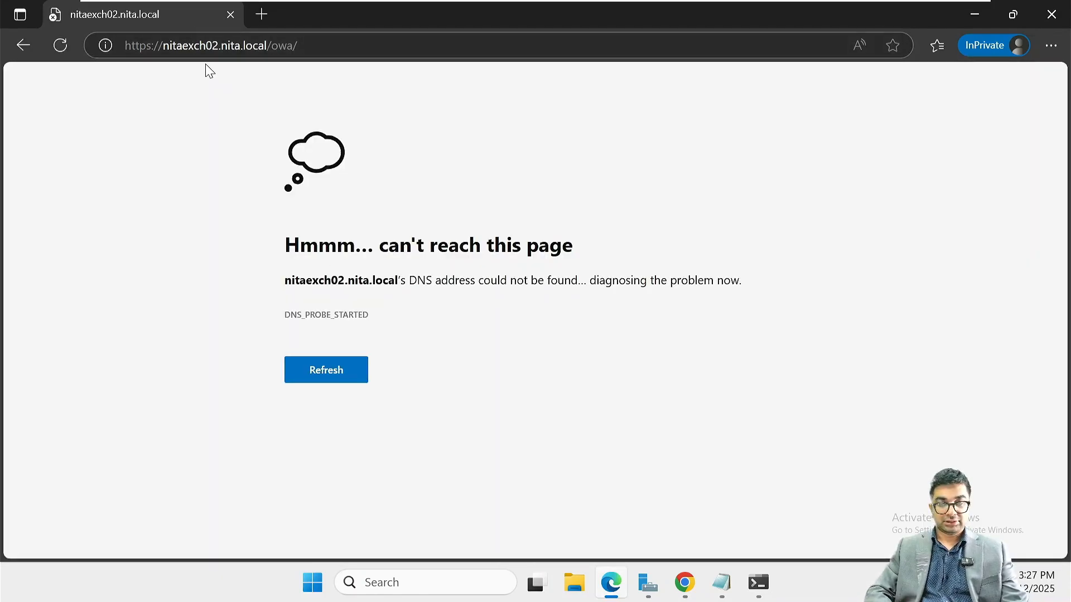
{"action": "left_click", "coordinate": [220, 44]}
{"action": "left_click", "coordinate": [220, 45]}
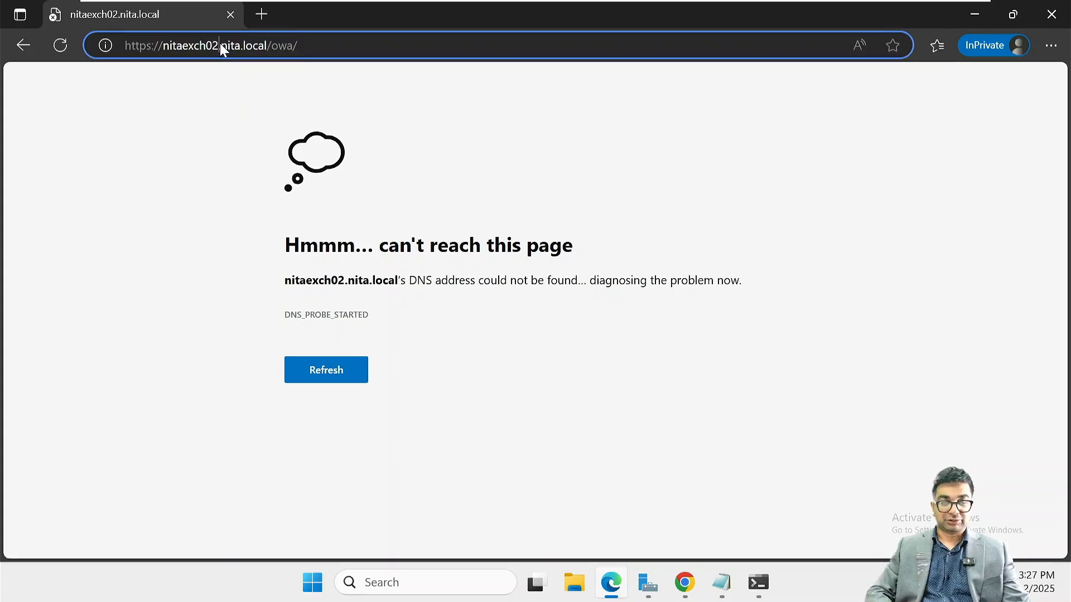
{"action": "key", "text": "BackSpace"}
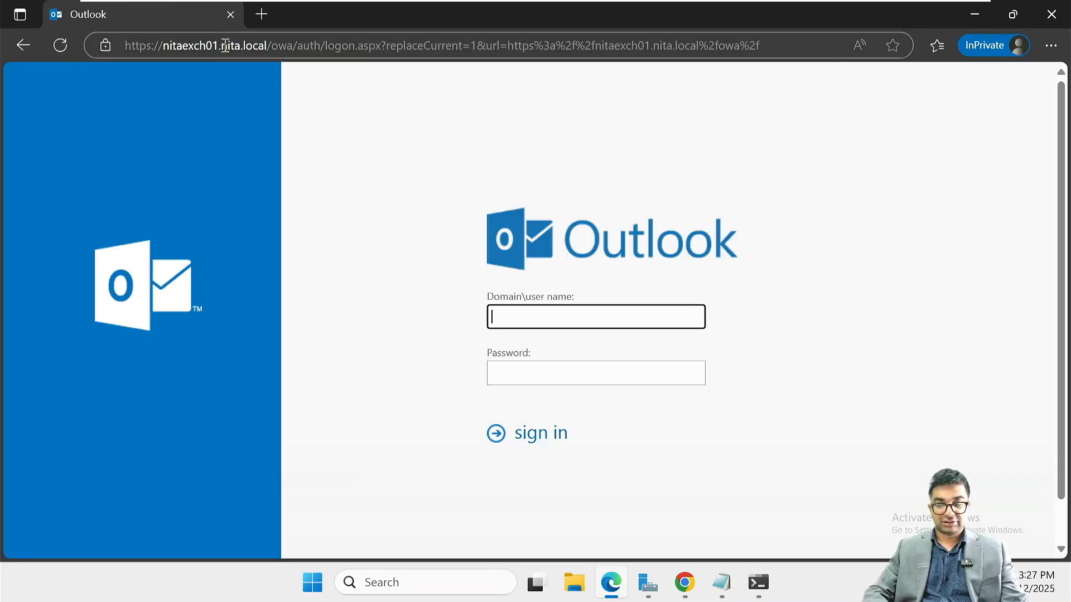
Sign in as the invited attendee and open the Quarterly Meeting 01 invitation in its own window
{"action": "type", "text": "NITA\\prudd"}
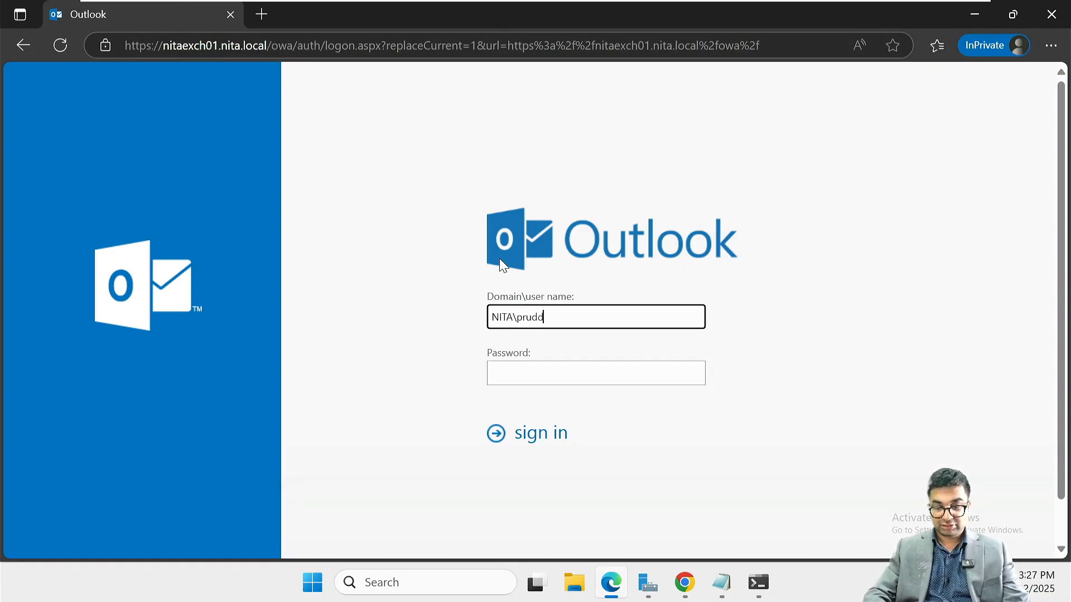
{"action": "key", "text": "Tab"}
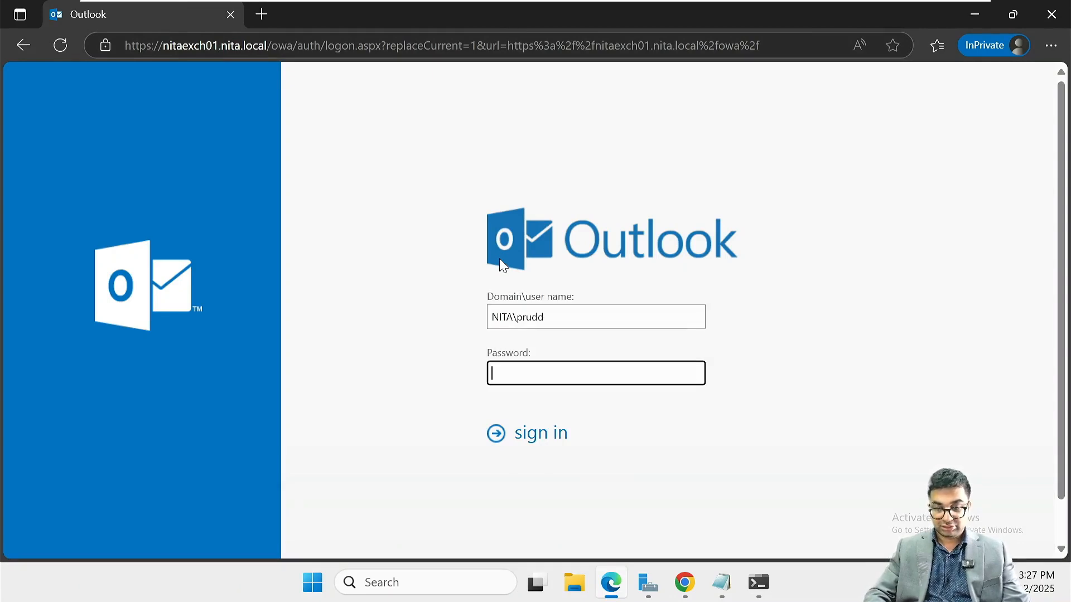
{"action": "type", "text": "•••••••••••••"}
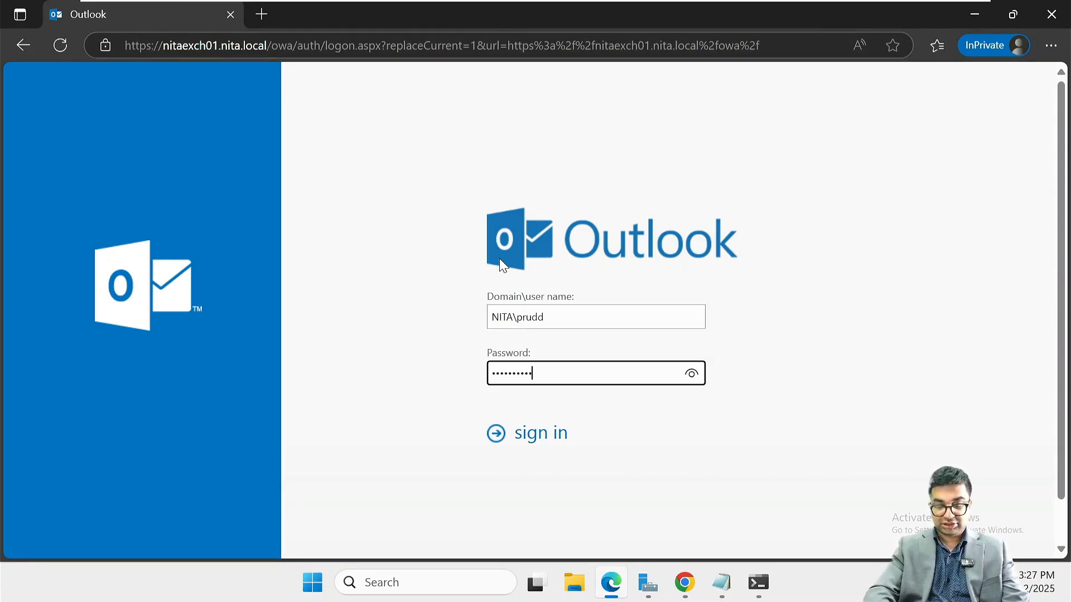
{"action": "key", "text": "Return"}
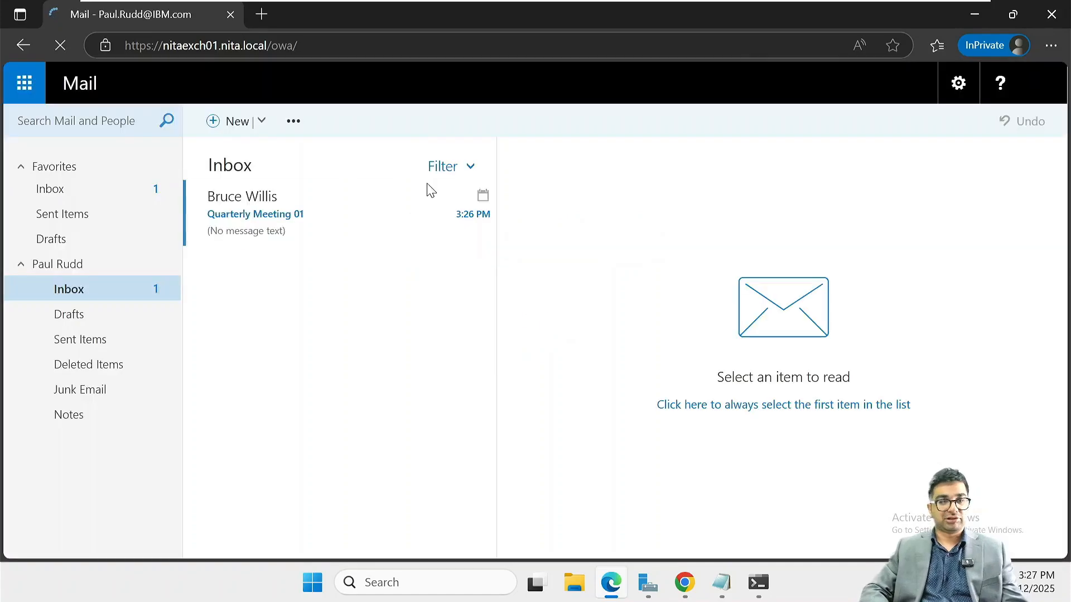
{"action": "left_click", "coordinate": [287, 244]}
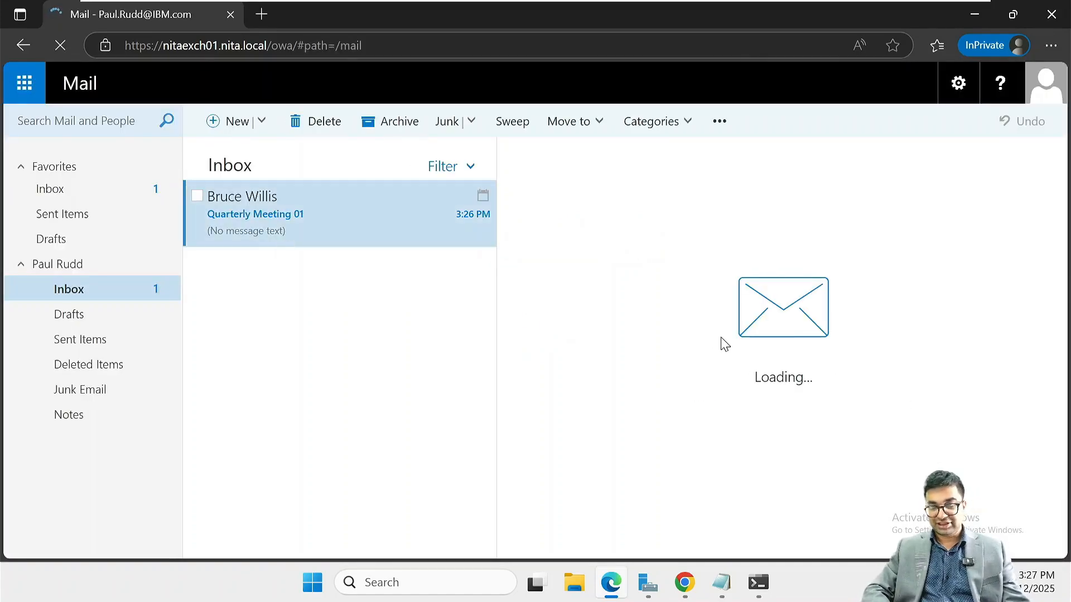
{"action": "double_click", "coordinate": [456, 206]}
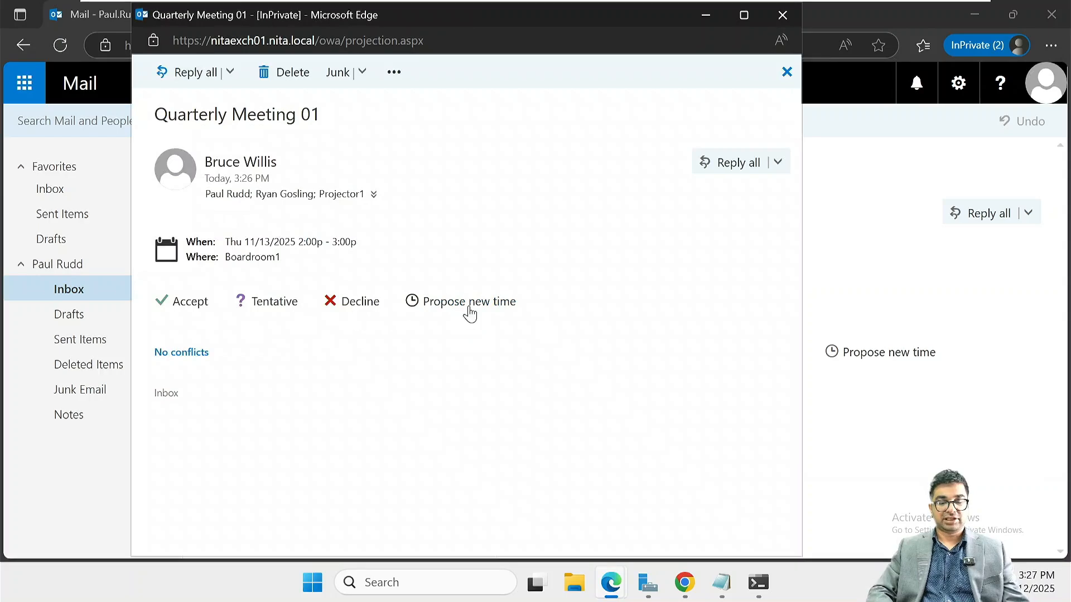
Accept the Quarterly Meeting 01 invitation and send the acceptance response right away
{"action": "left_click", "coordinate": [195, 303]}
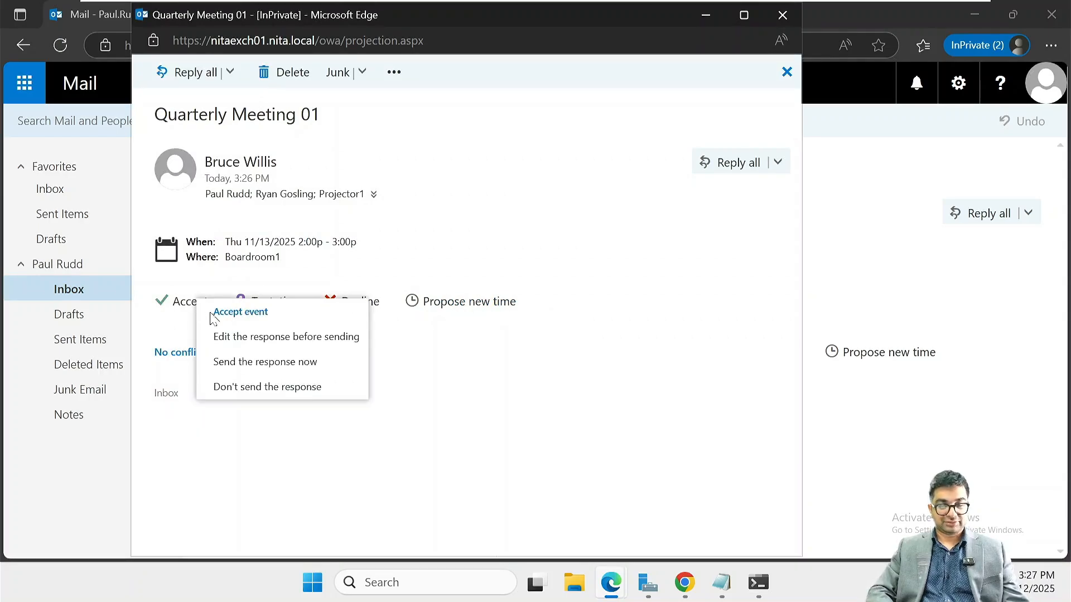
{"action": "left_click", "coordinate": [295, 366]}
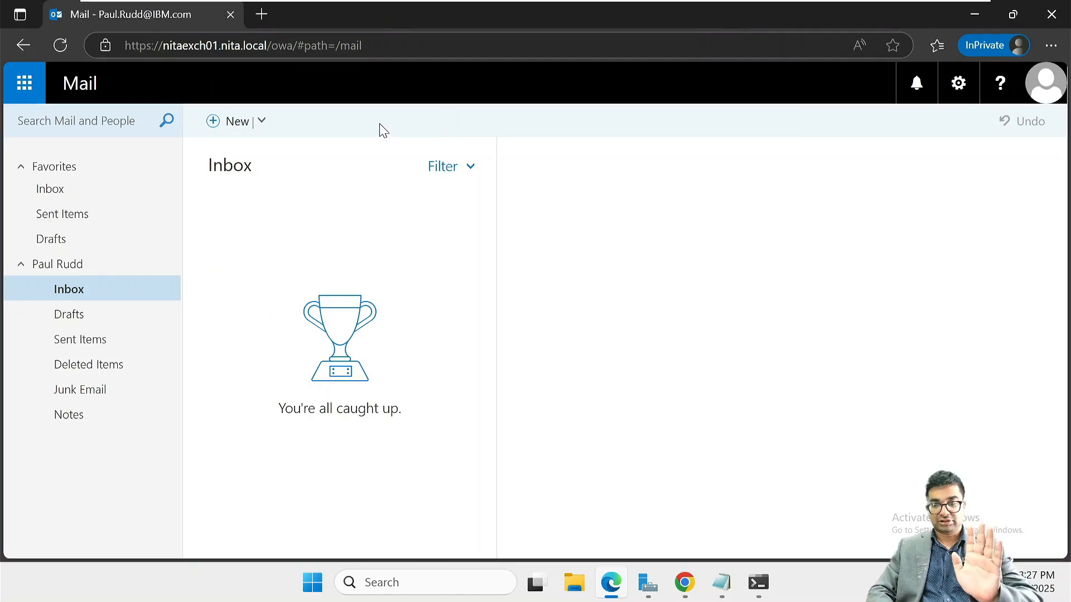
Sign out of this mailbox, then enter the second attendee's user name and password to sign in
{"action": "left_click", "coordinate": [1045, 84]}
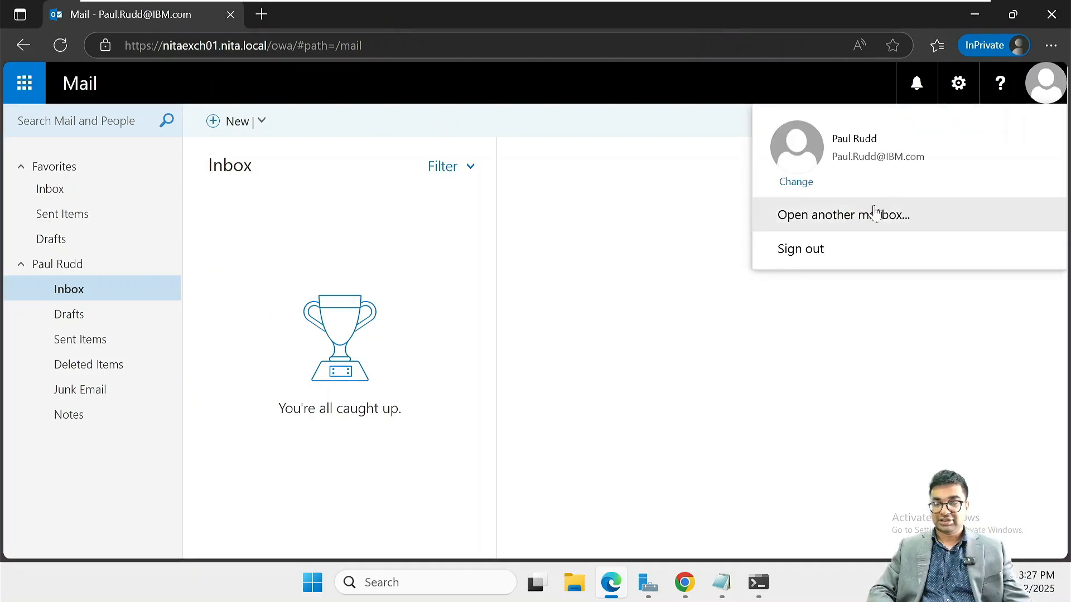
{"action": "left_click", "coordinate": [808, 249]}
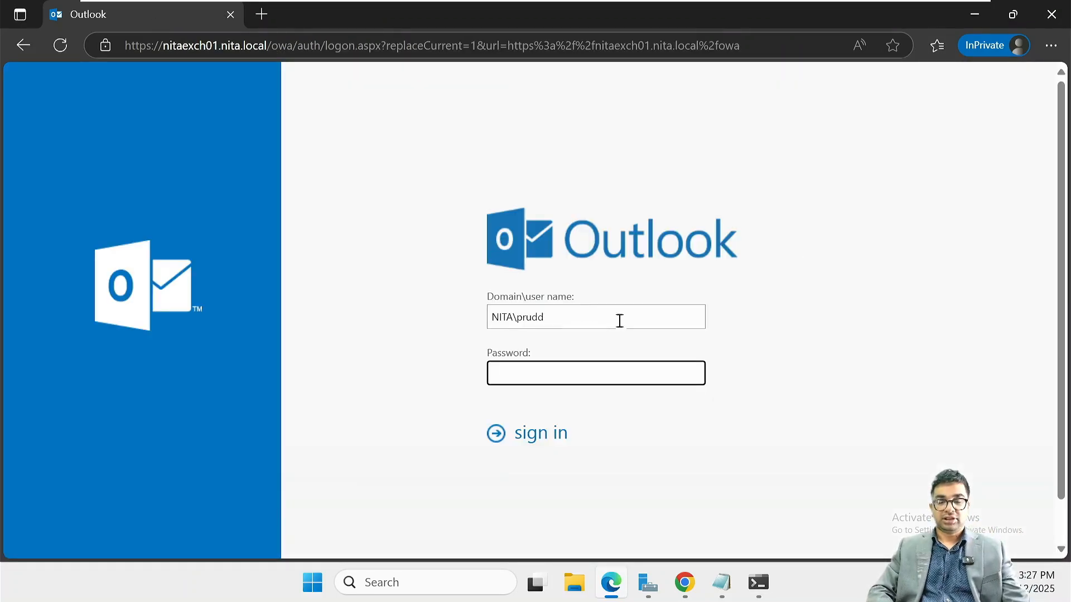
{"action": "left_click", "coordinate": [596, 324]}
{"action": "key", "text": "BackSpace"}
{"action": "key", "text": "BackSpace"}
{"action": "key", "text": "BackSpace"}
{"action": "key", "text": "BackSpace"}
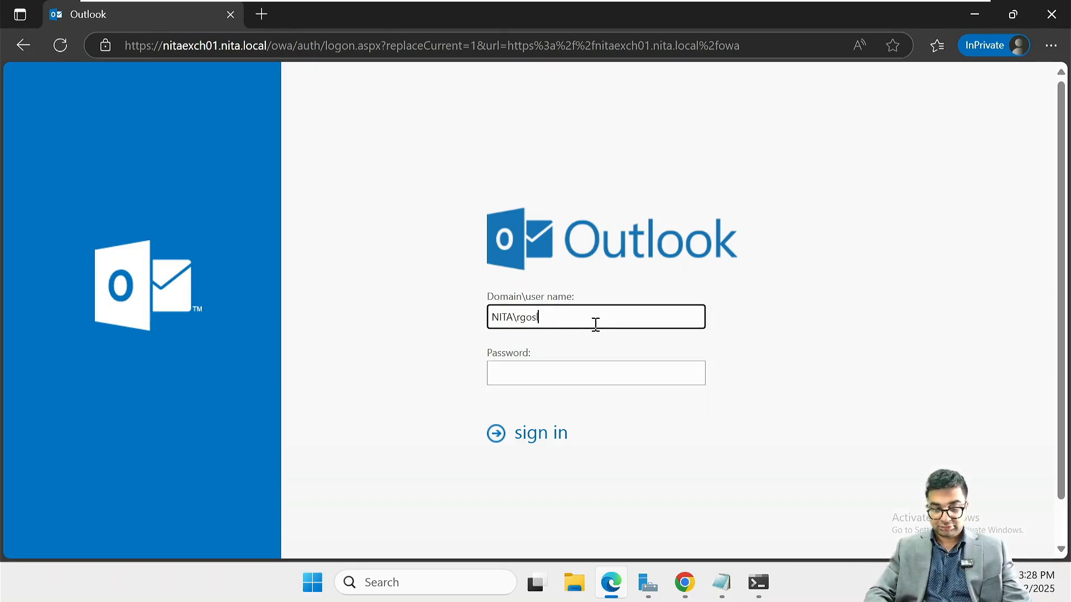
{"action": "key", "text": "Tab"}
{"action": "type", "text": "P•••"}
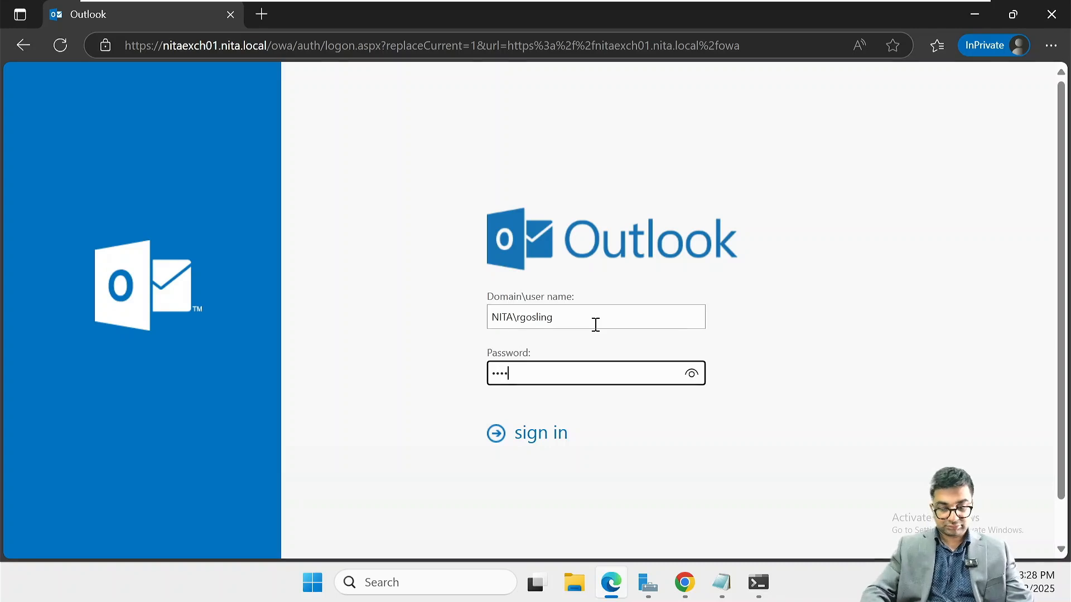
{"action": "type", "text": "••••••"}
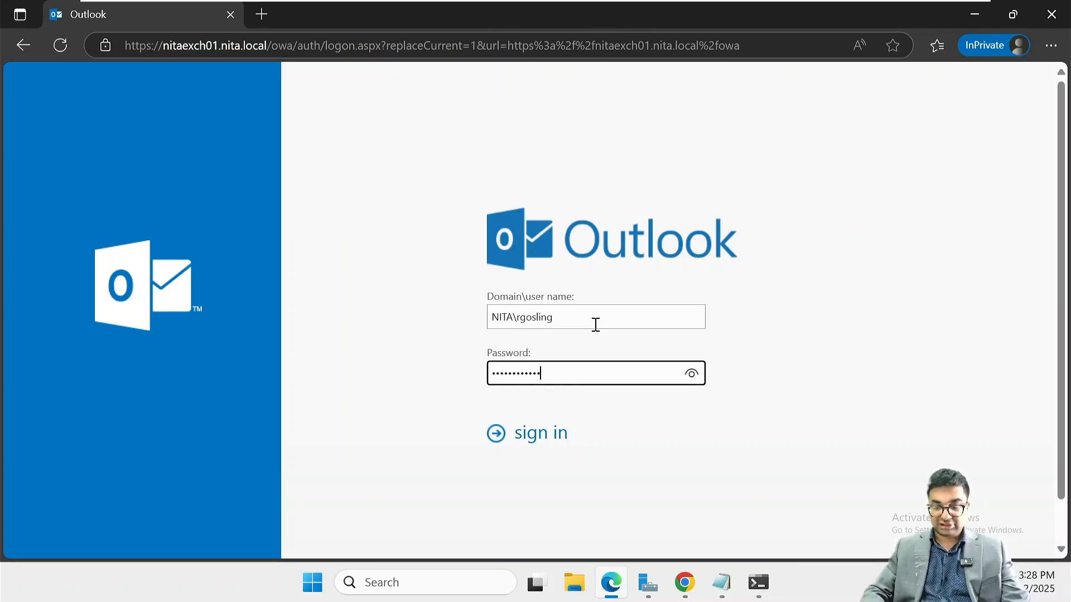
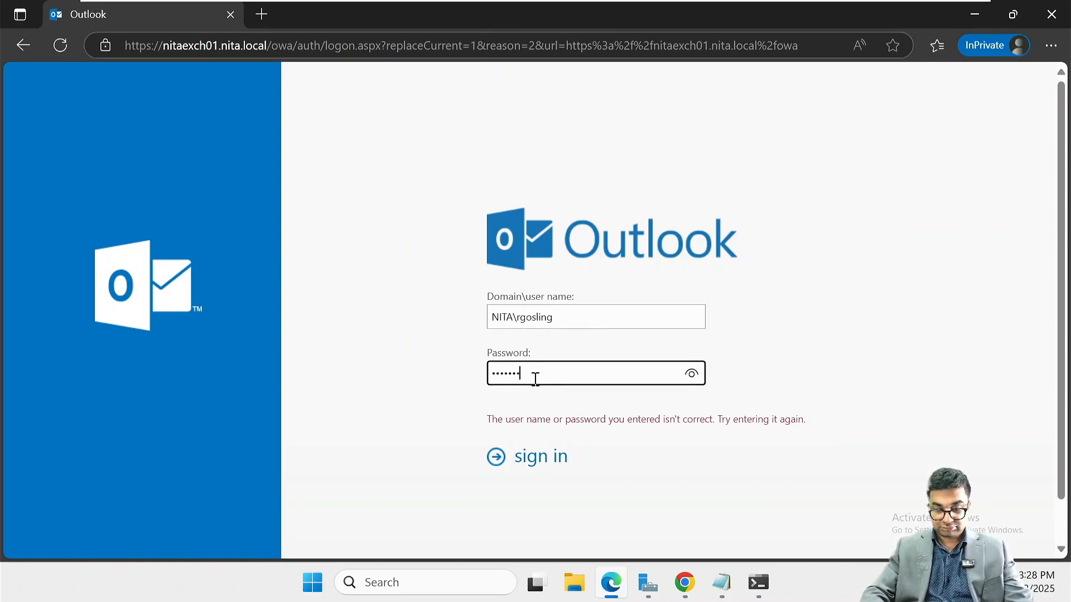
Finish entering the second attendee's password and sign in to that mailbox
{"action": "type", "text": "•••••"}
{"action": "key", "text": "Return"}
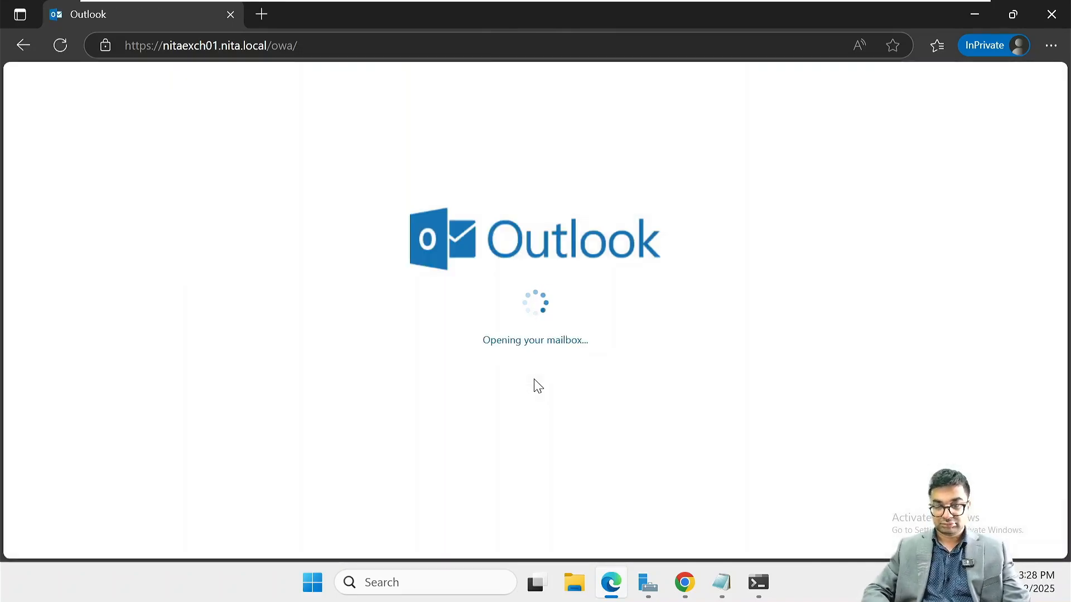
Decline the Quarterly Meeting 01 invitation and send the response immediately
{"action": "left_click", "coordinate": [279, 192]}
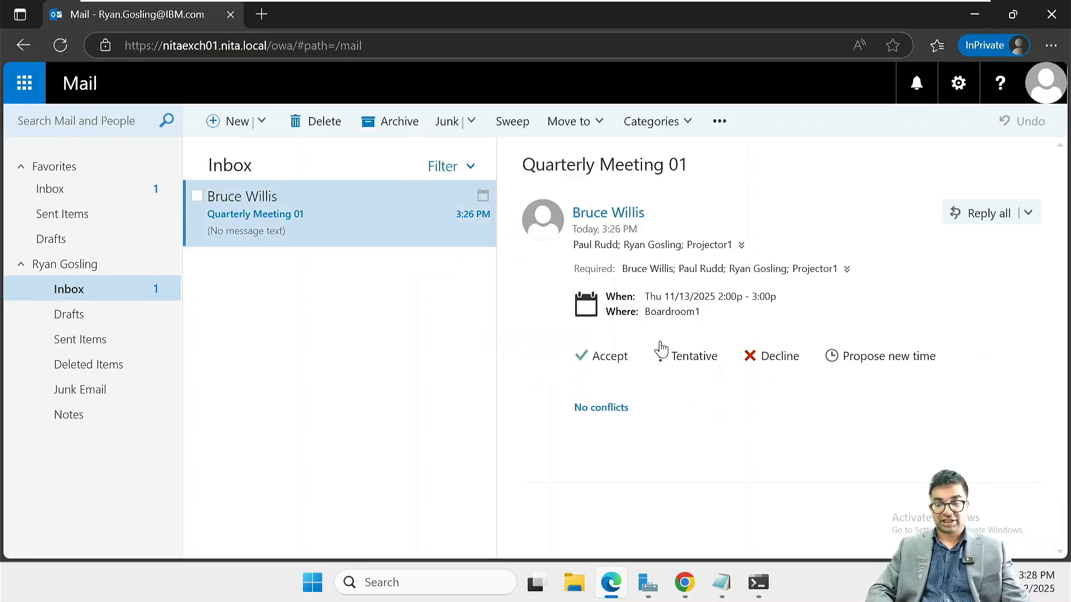
{"action": "left_click", "coordinate": [775, 356]}
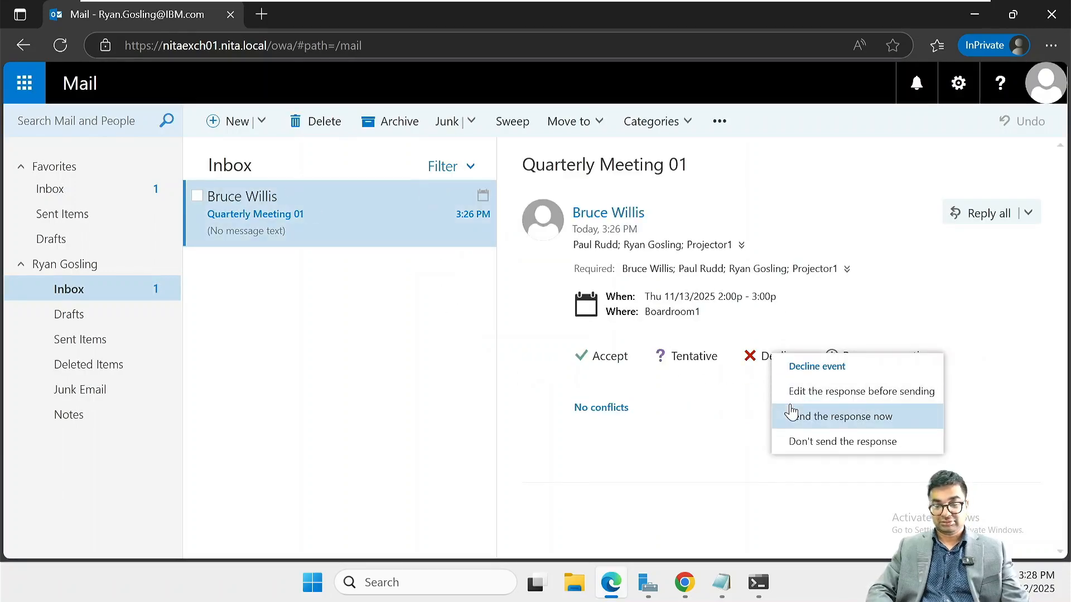
{"action": "left_click", "coordinate": [842, 424]}
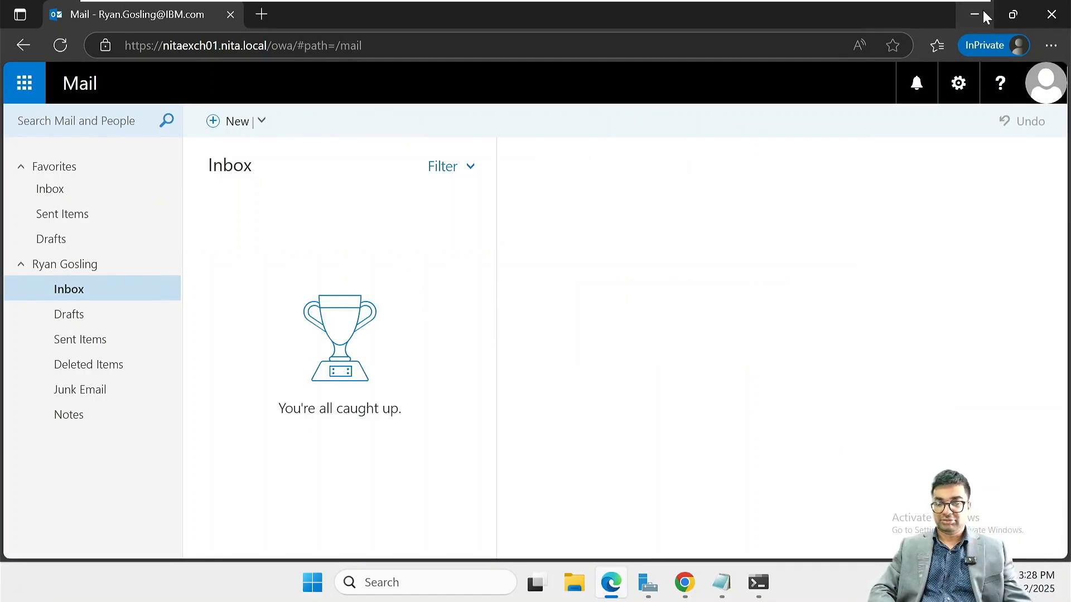
Close the attendee's mailbox window and the meeting form, then reload the organizer's calendar
{"action": "left_click", "coordinate": [1051, 17]}
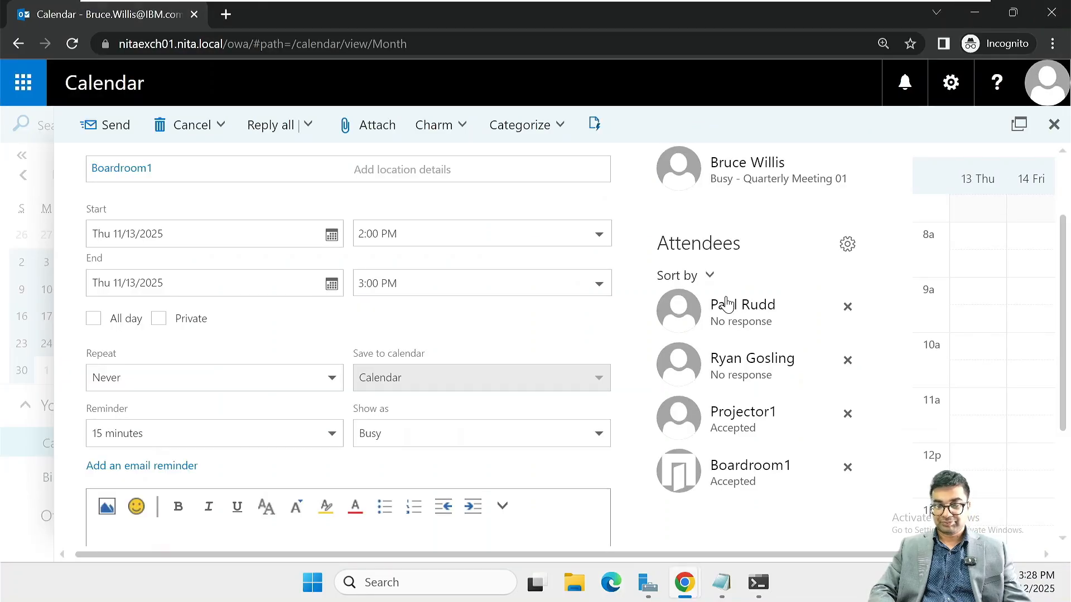
{"action": "left_click", "coordinate": [1053, 124]}
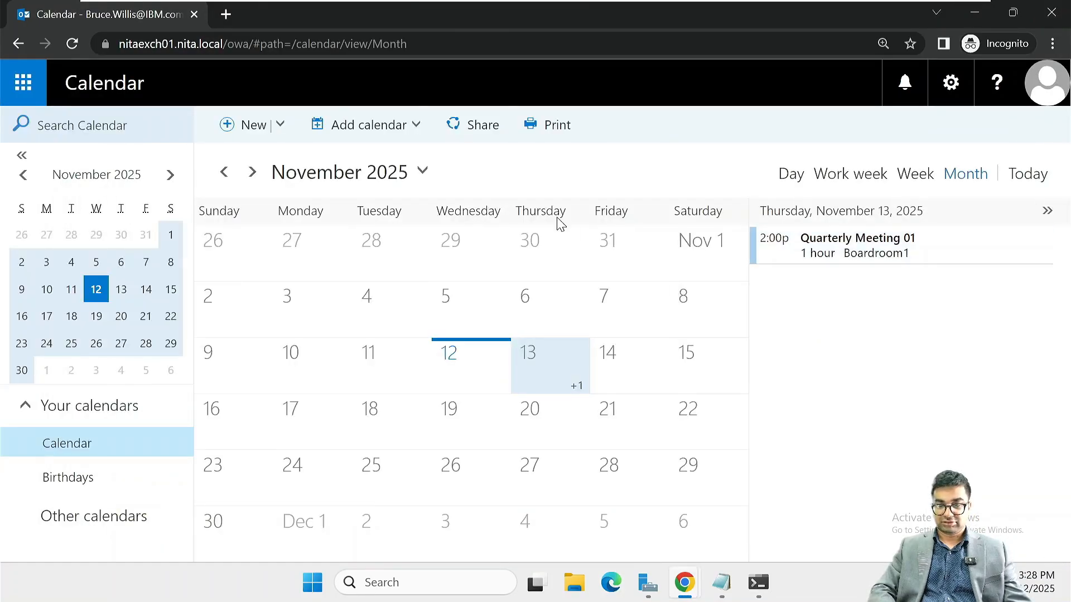
{"action": "left_click", "coordinate": [73, 43]}
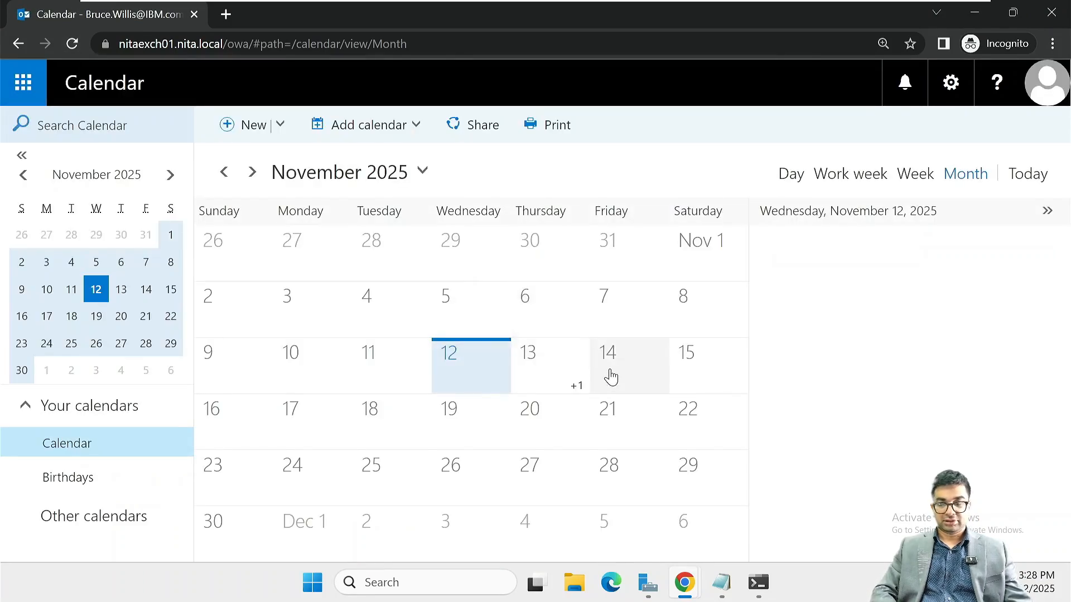
Open Quarterly Meeting 01 on Thursday, November 13 and review each attendee's response
{"action": "left_click", "coordinate": [551, 375]}
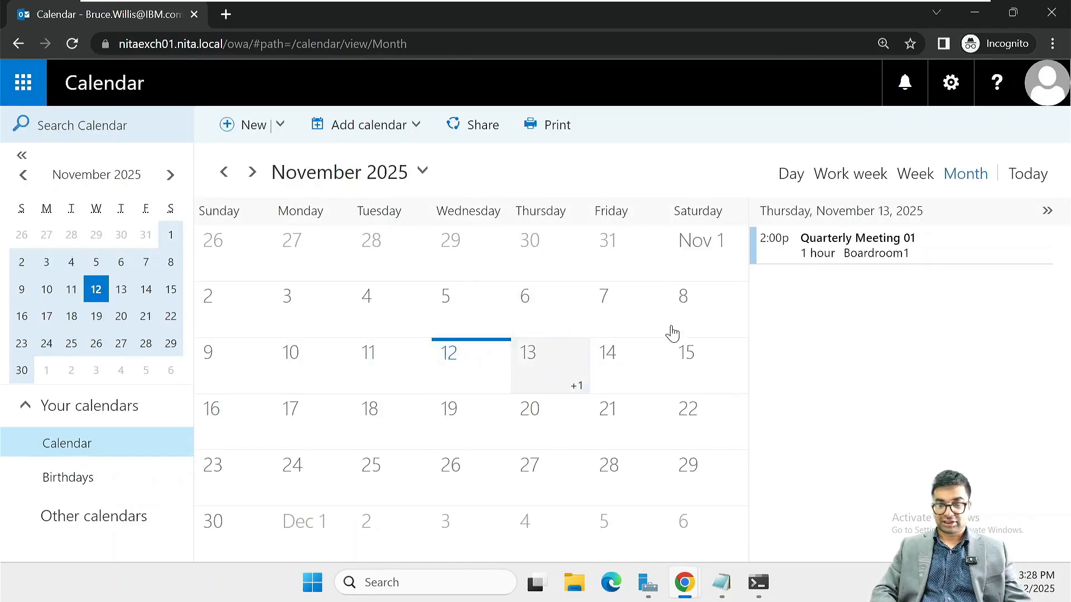
{"action": "right_click", "coordinate": [832, 254]}
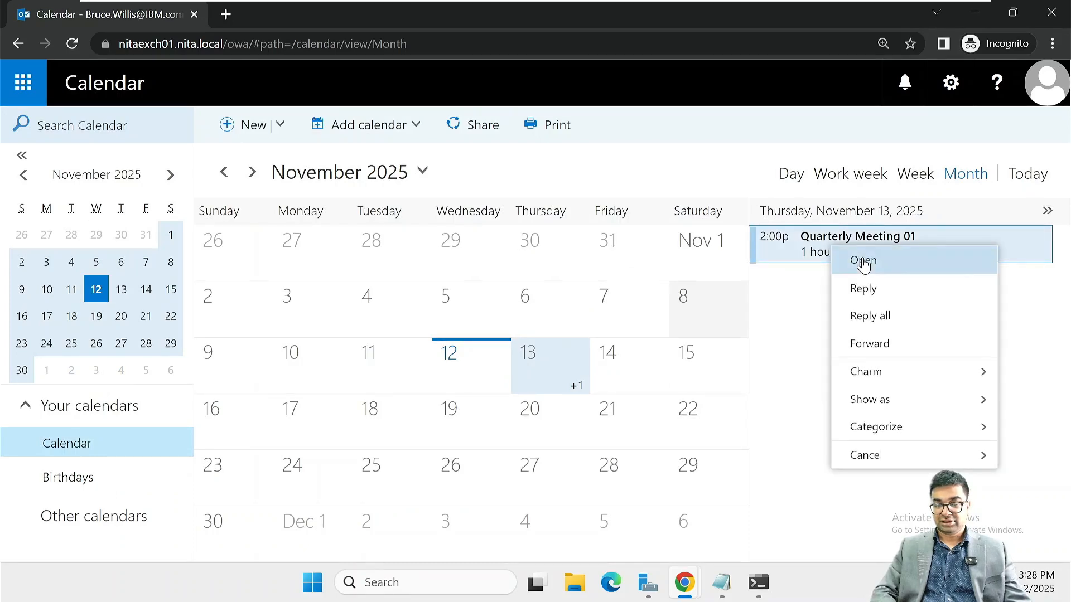
{"action": "left_click", "coordinate": [863, 265]}
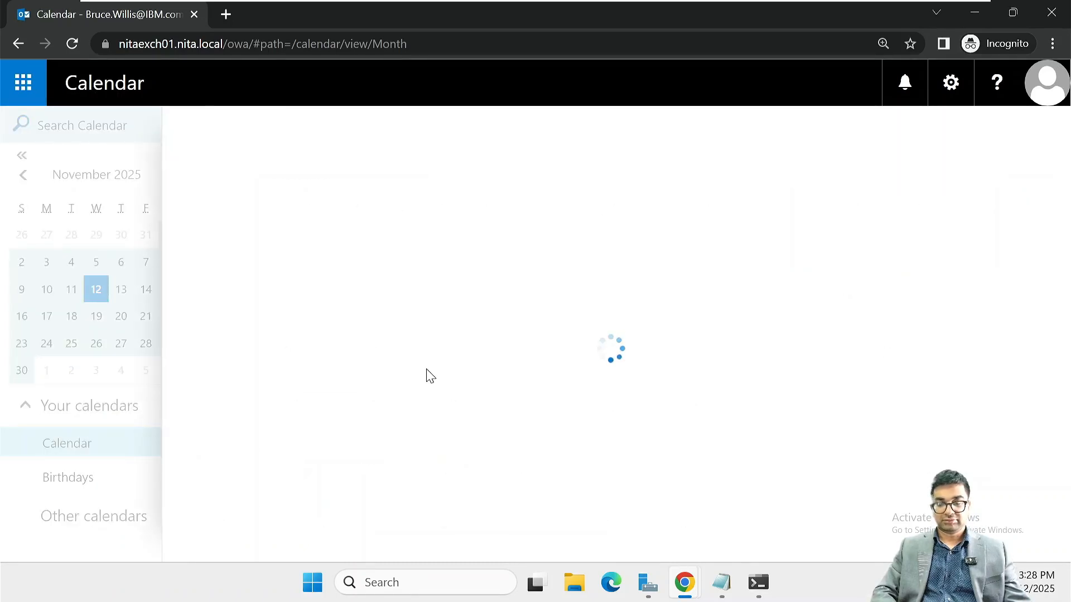
{"action": "scroll", "coordinate": [742, 425], "scroll_direction": "down", "scroll_amount": 3}
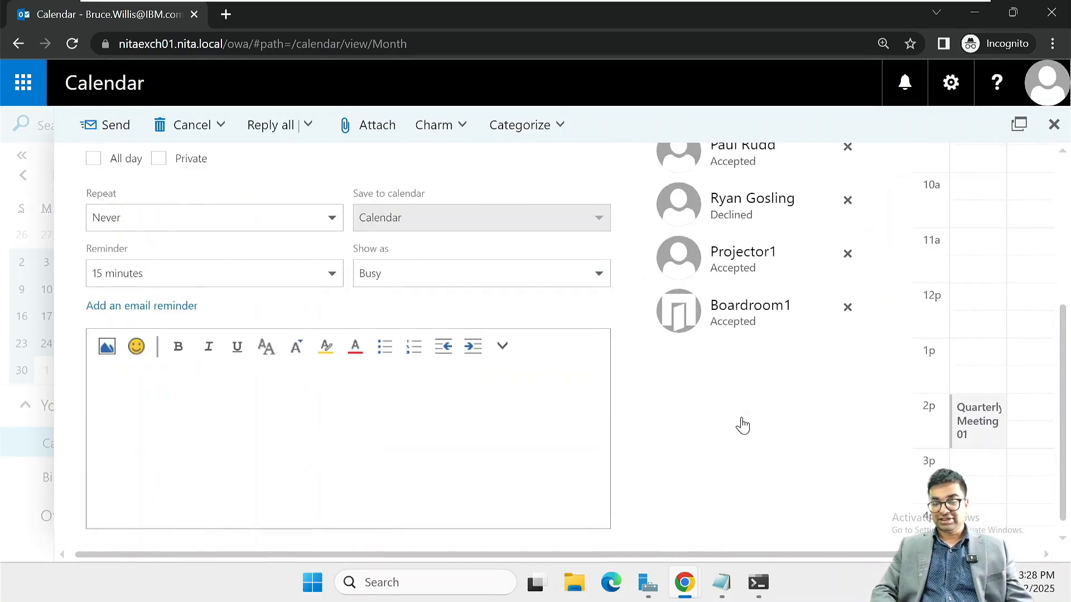
{"action": "scroll", "coordinate": [758, 219], "scroll_direction": "up", "scroll_amount": 1}
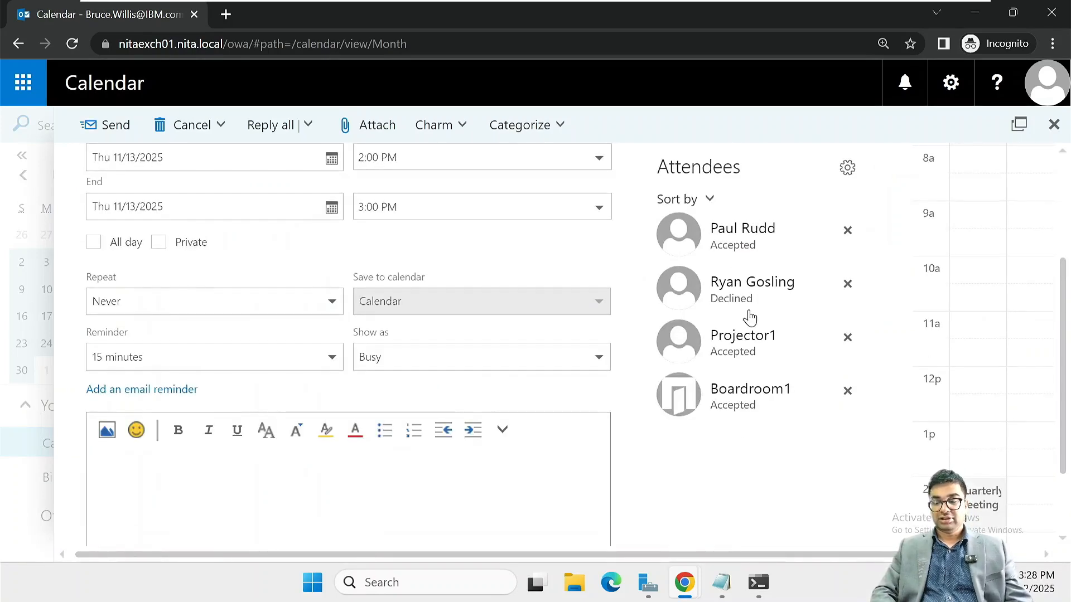
{"action": "scroll", "coordinate": [750, 314], "scroll_direction": "up", "scroll_amount": 2}
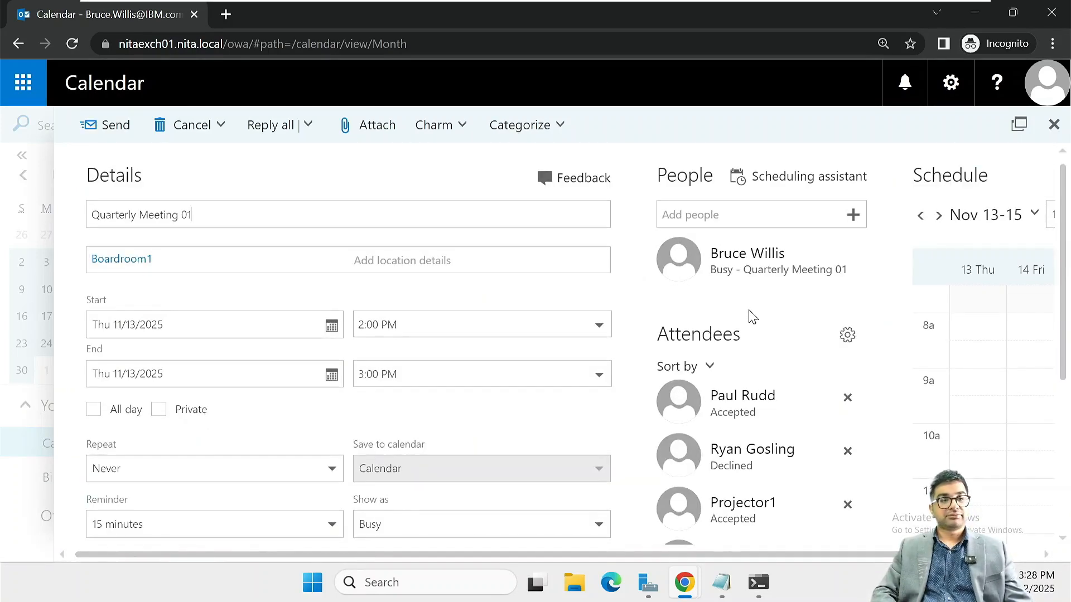
{"action": "scroll", "coordinate": [753, 312], "scroll_direction": "down", "scroll_amount": 3}
{"action": "scroll", "coordinate": [751, 313], "scroll_direction": "up", "scroll_amount": 3}
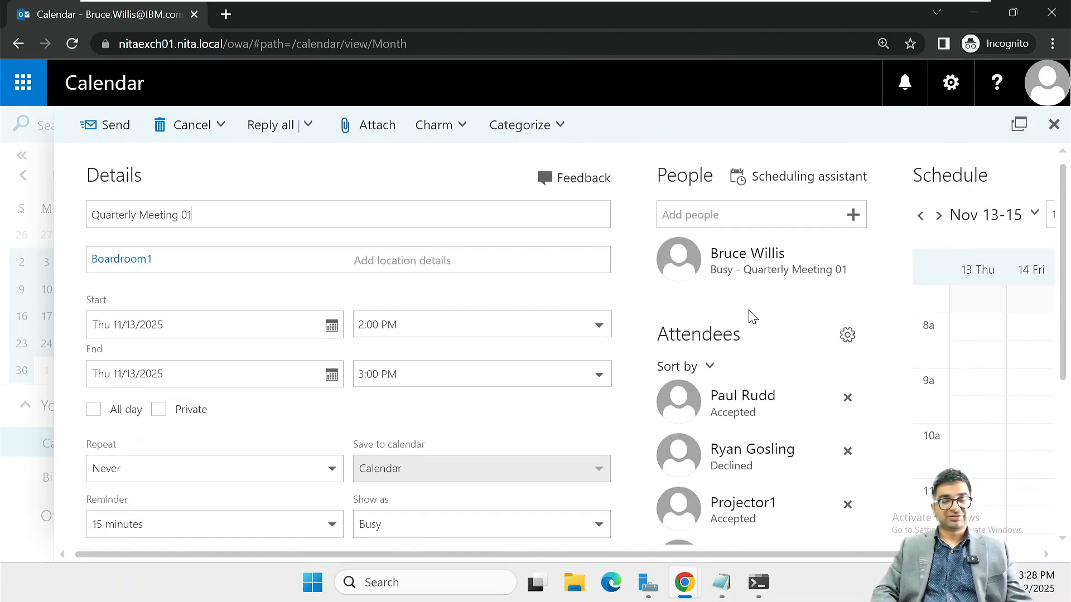